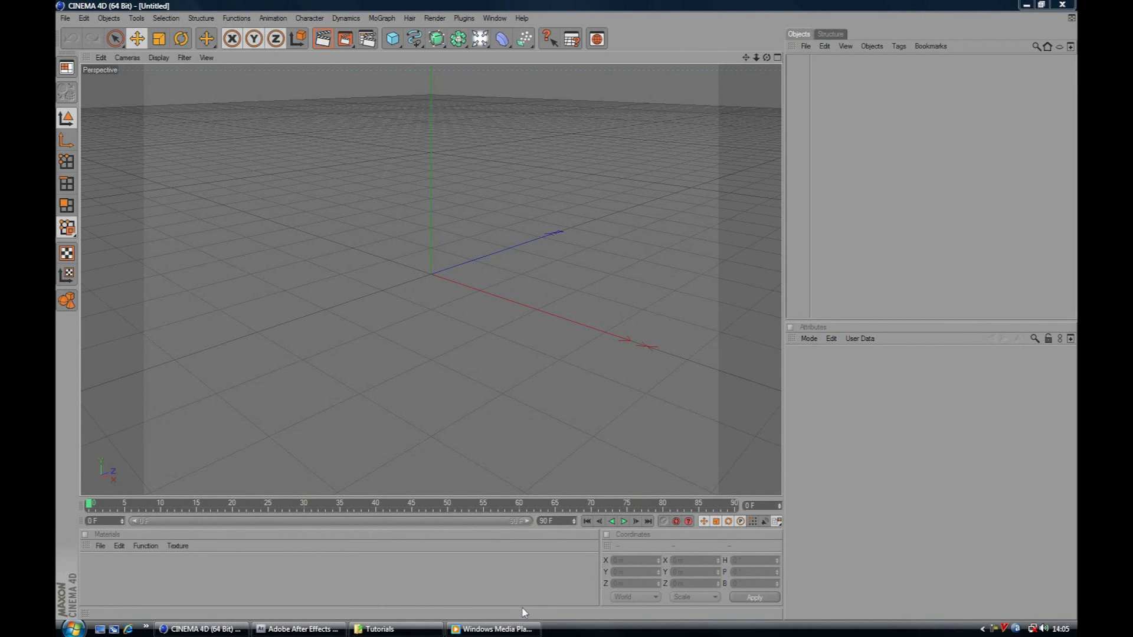
- Switch to Windows Media Player, play the finished example clip and close the player
click(510, 631)
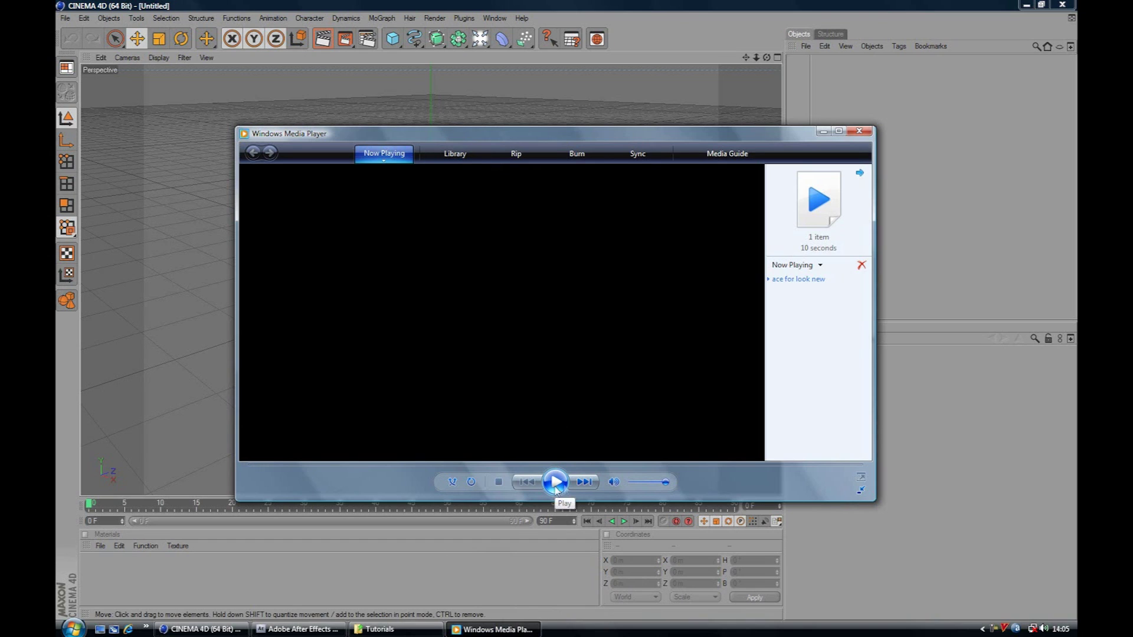
click(556, 485)
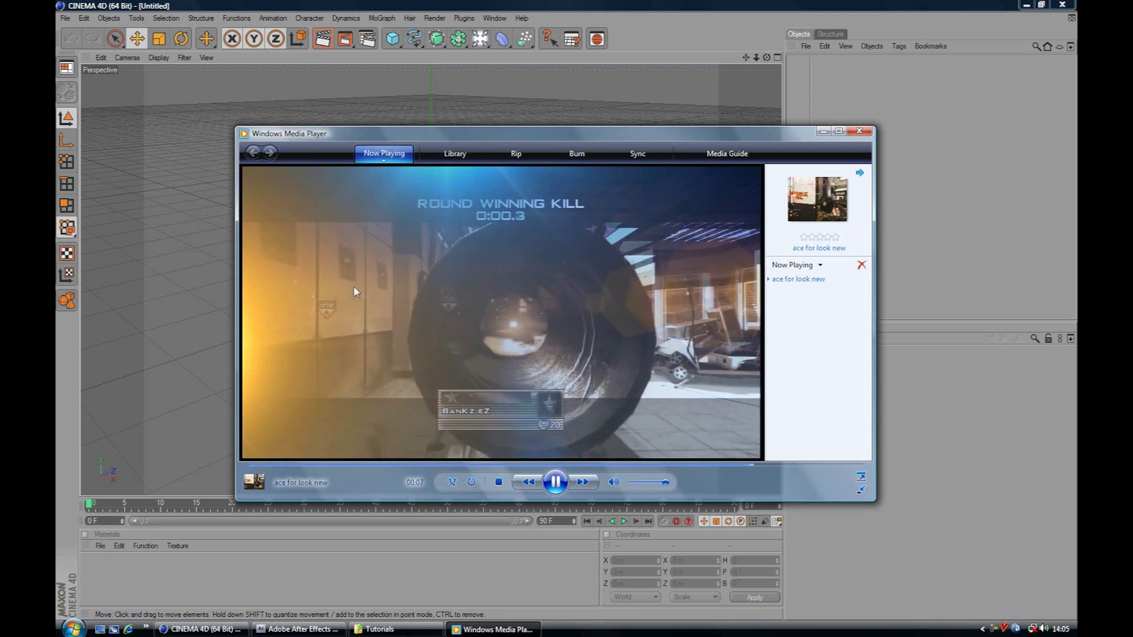
click(858, 132)
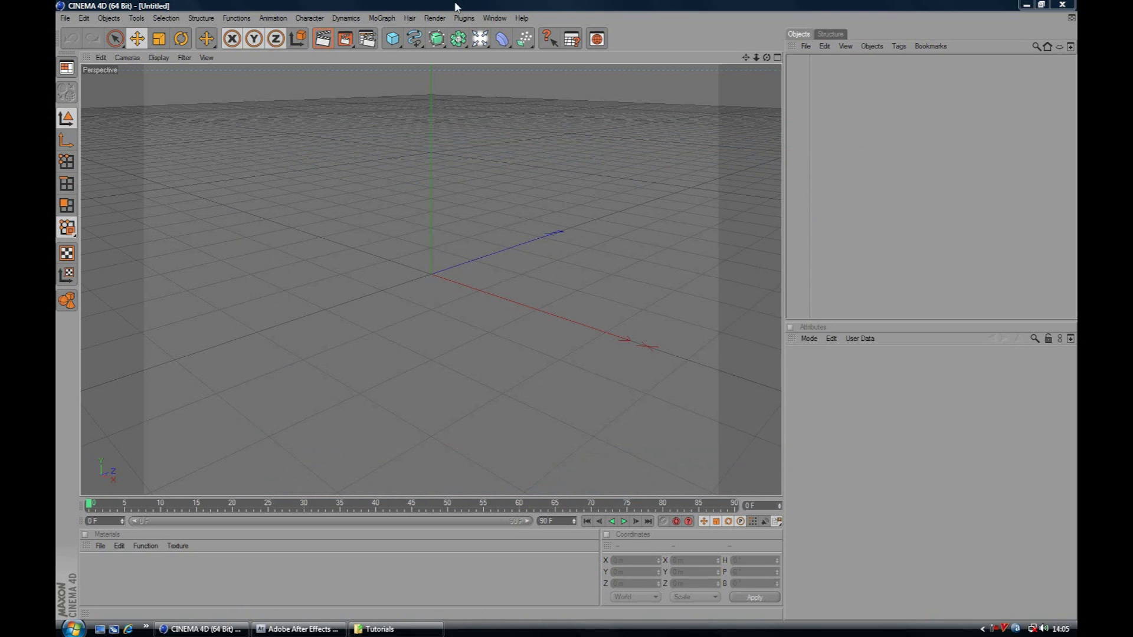
click(319, 629)
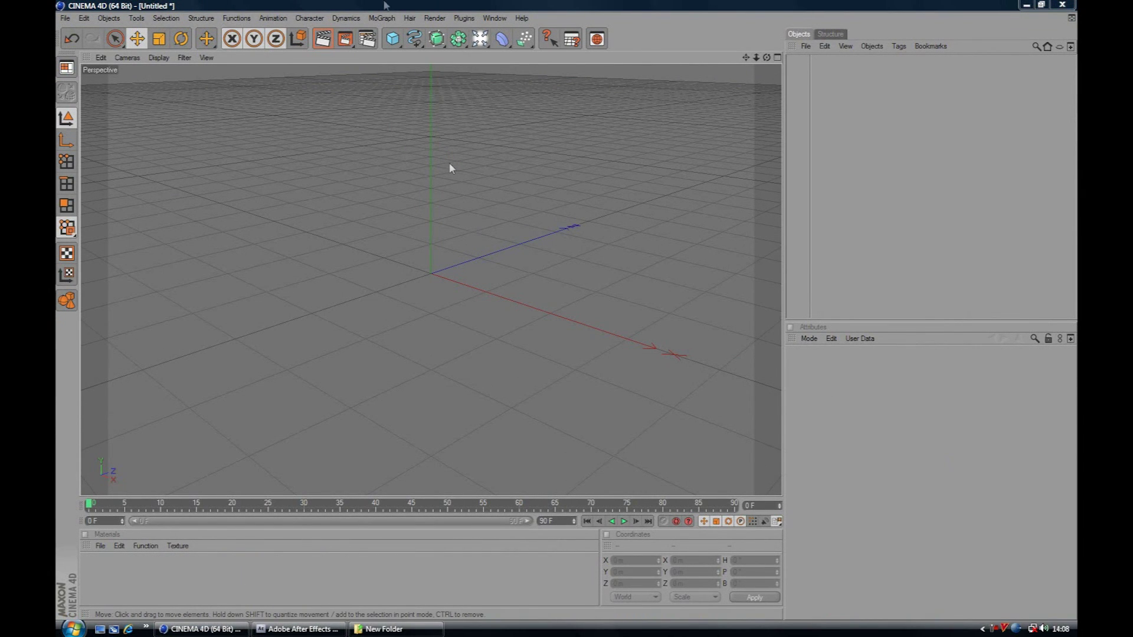
- Load the "immense z fx 720 intro" render preset and delete the "720 intro" render setting
click(367, 38)
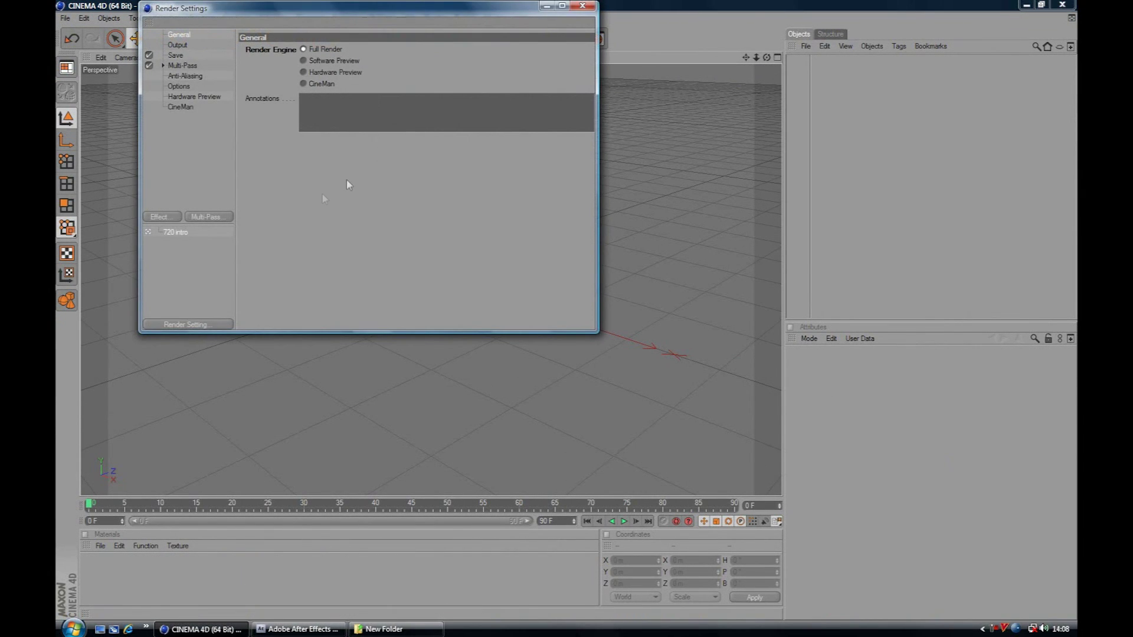
click(183, 326)
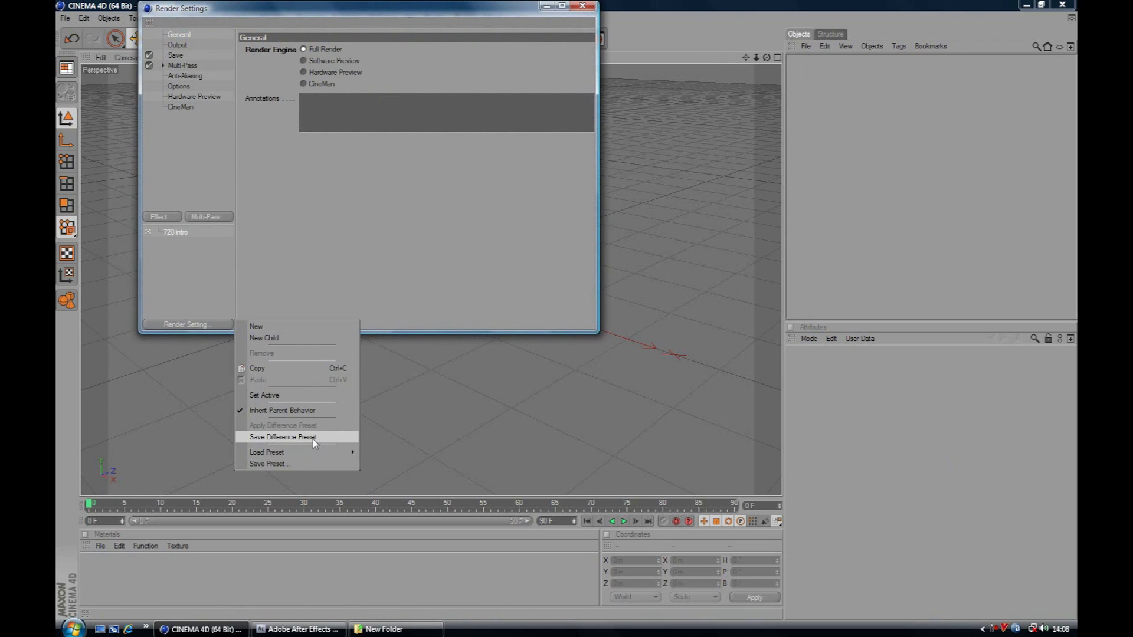
mouse_move(318, 452)
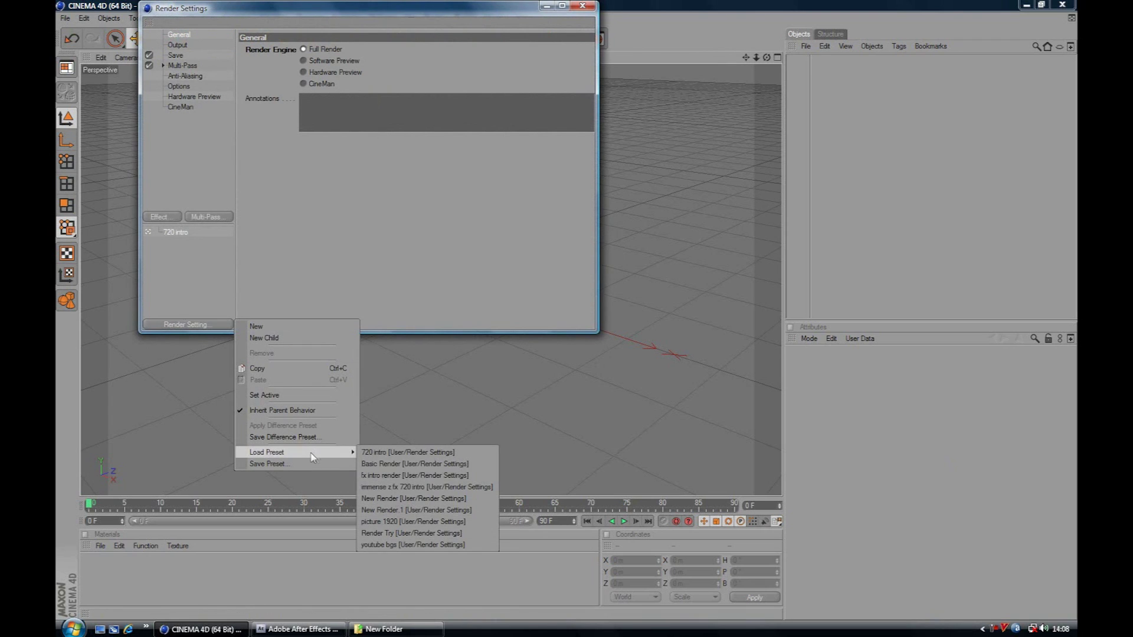
click(431, 486)
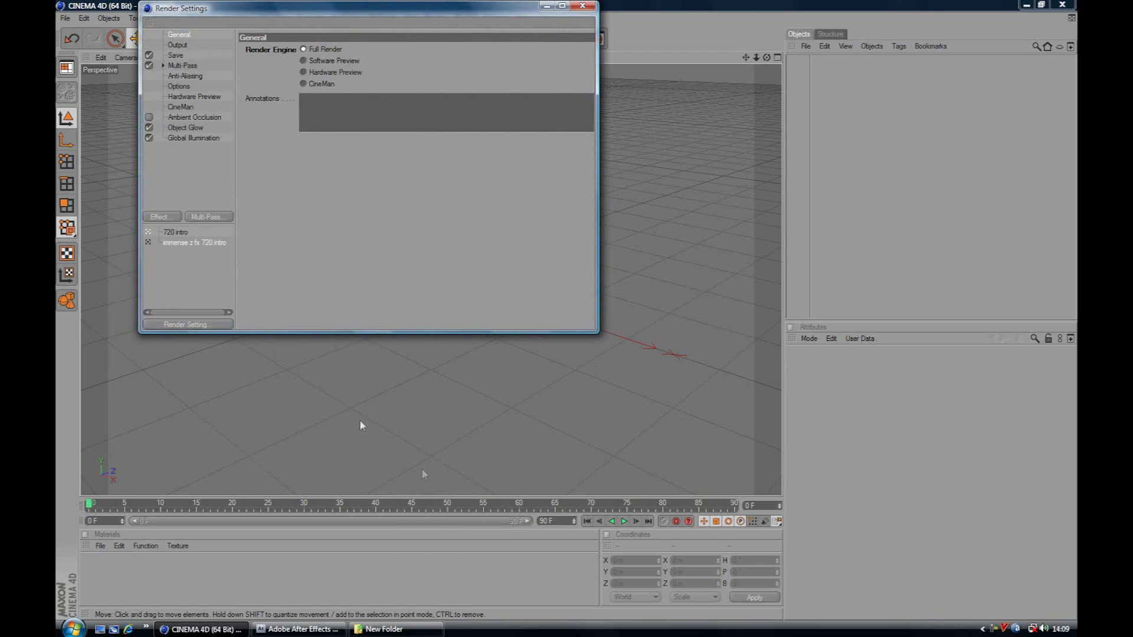
click(177, 233)
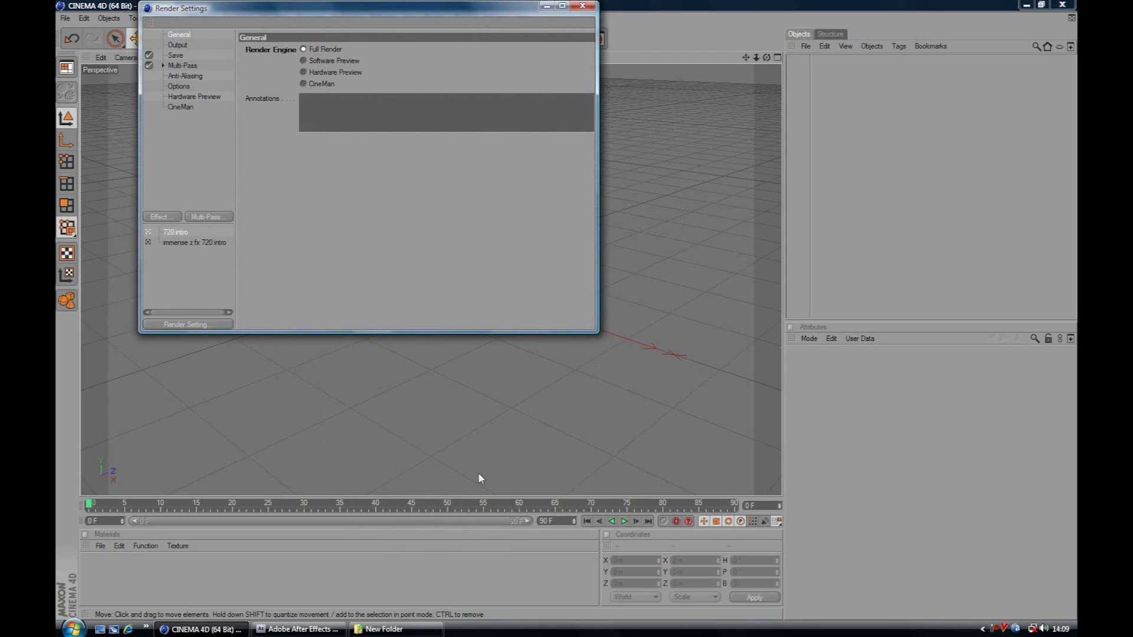
key(Delete)
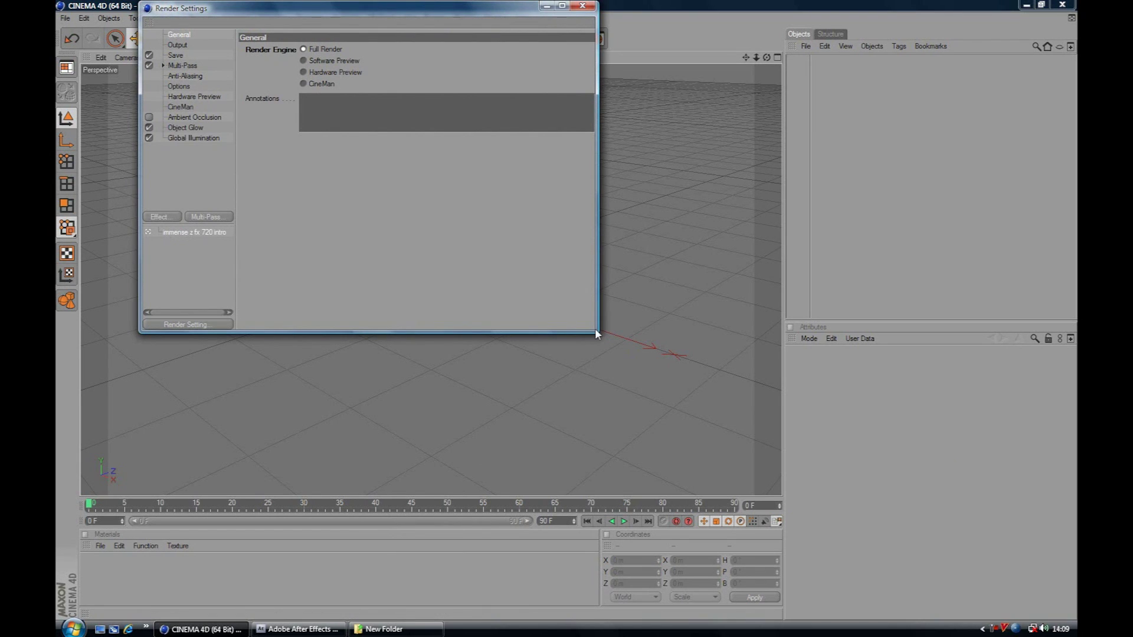
- Enlarge the render settings window and review the preset's output and save settings, including the multi-pass file location
drag(600, 331, 793, 478)
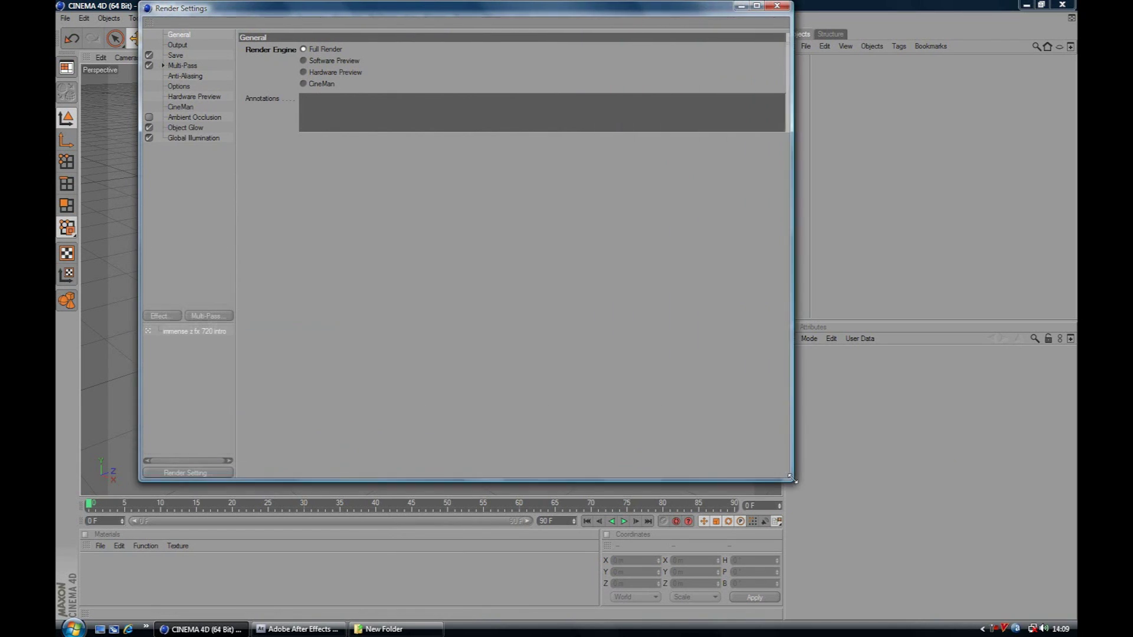
click(177, 45)
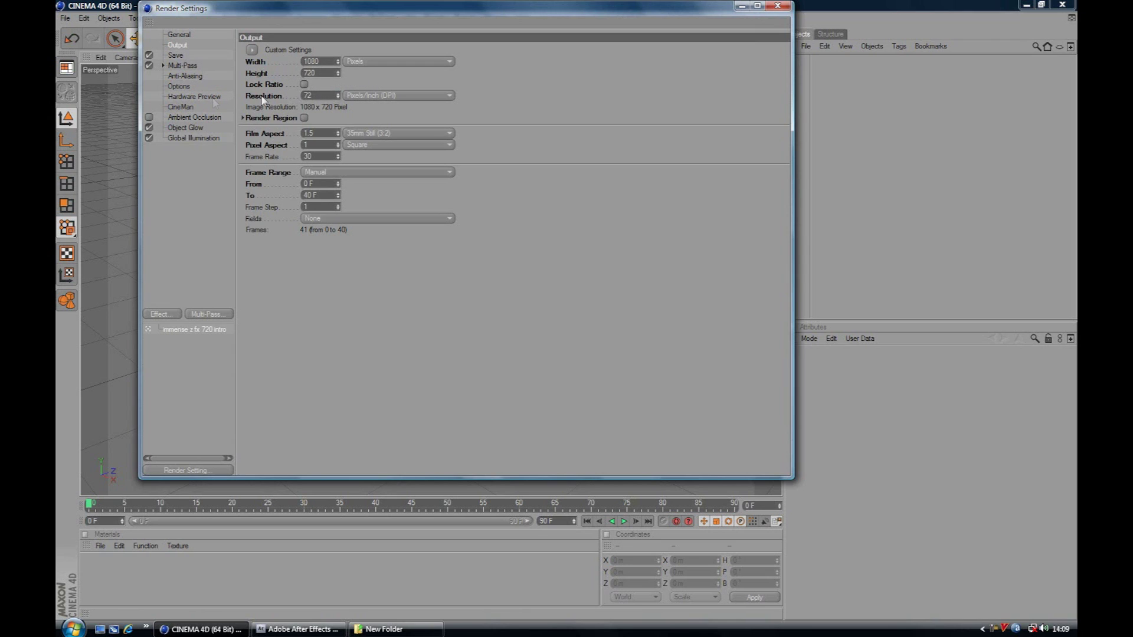
click(186, 56)
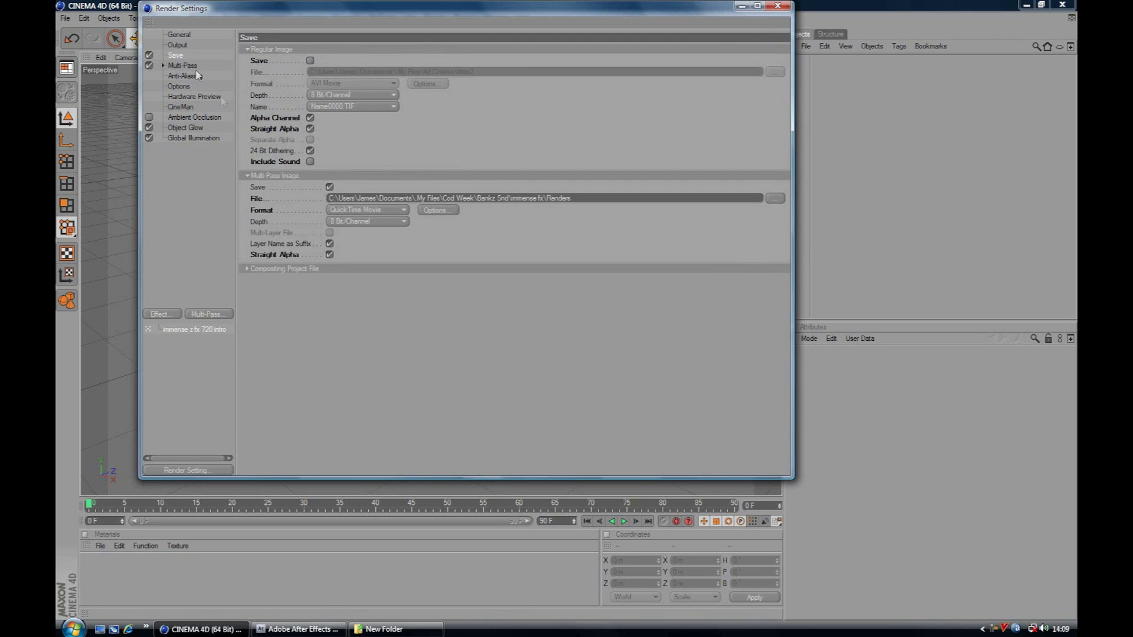
click(775, 198)
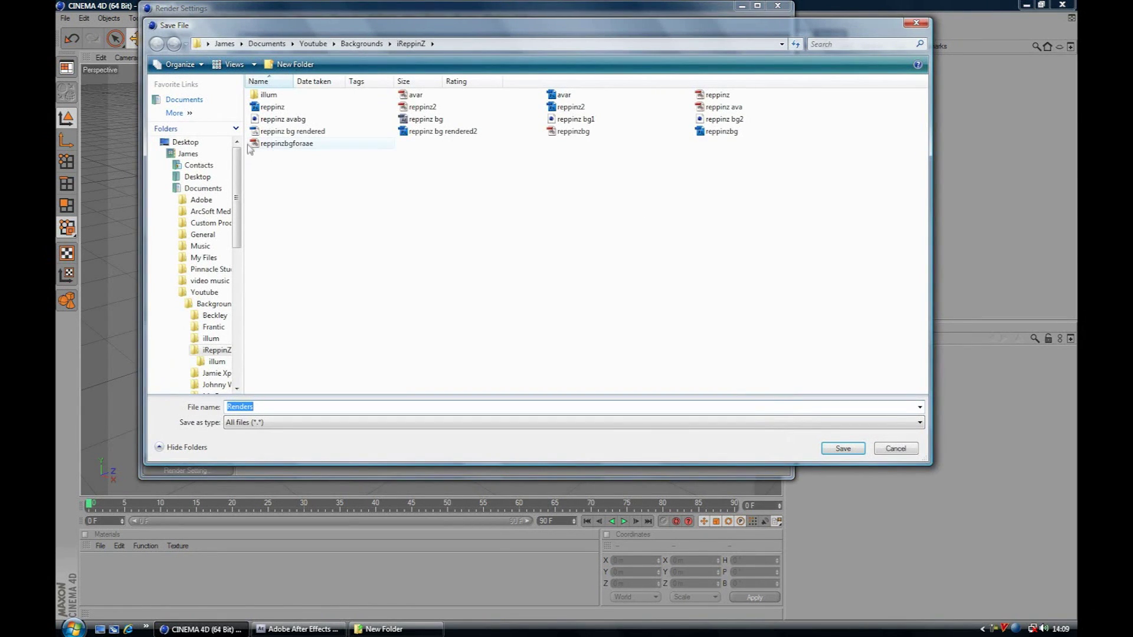
click(892, 449)
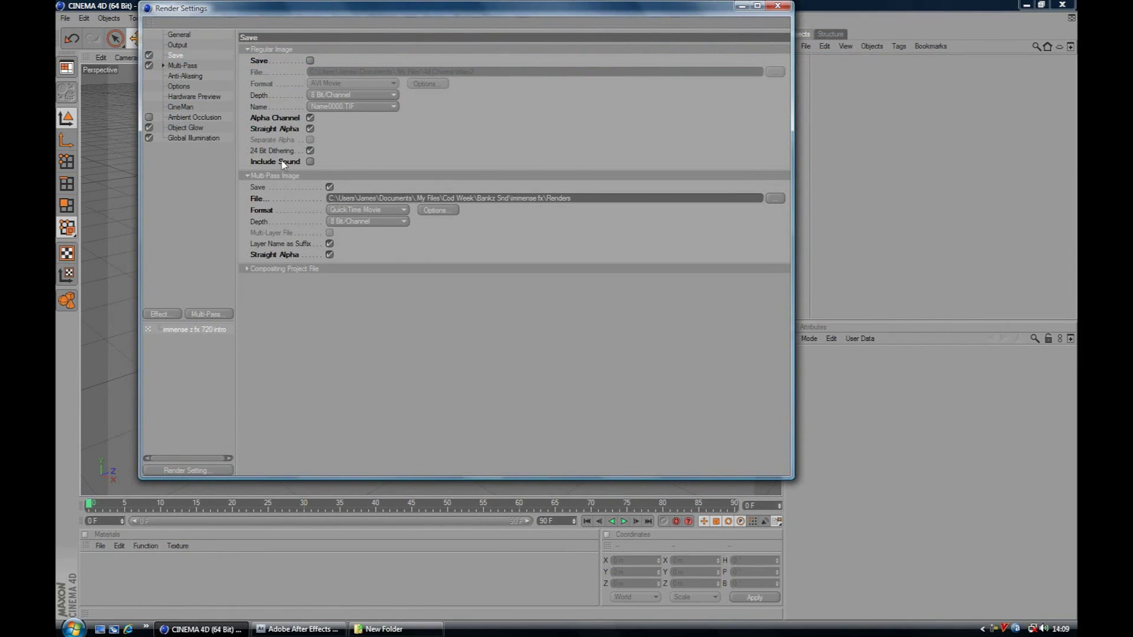
- Disable the Object Glow effect and review the Options, Global Illumination and Ambient Occlusion render settings
click(180, 87)
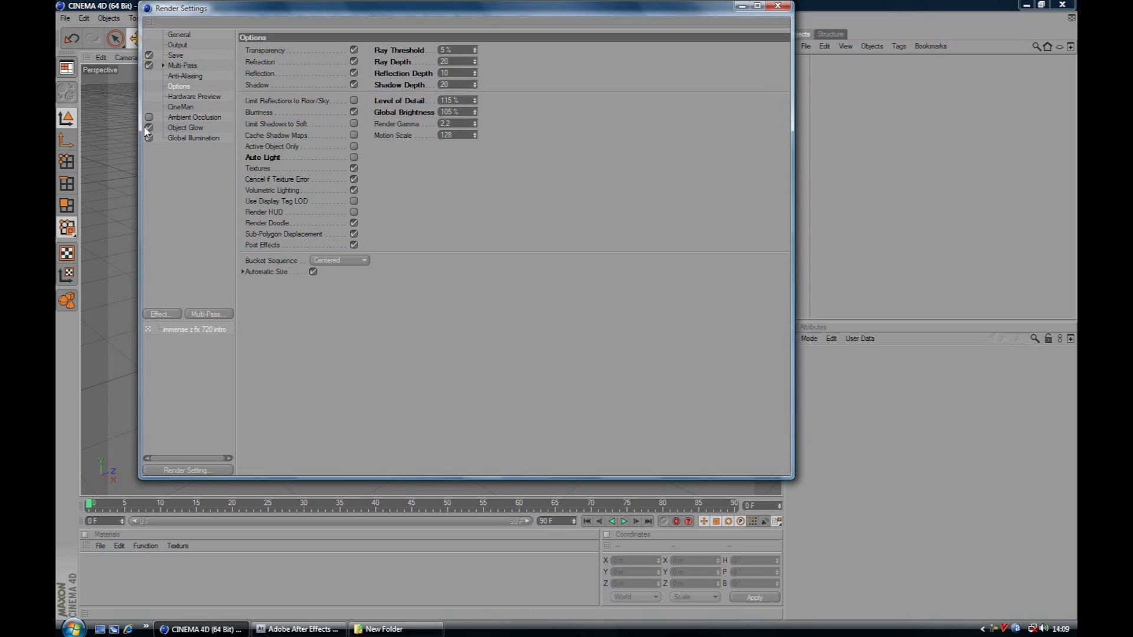
click(193, 128)
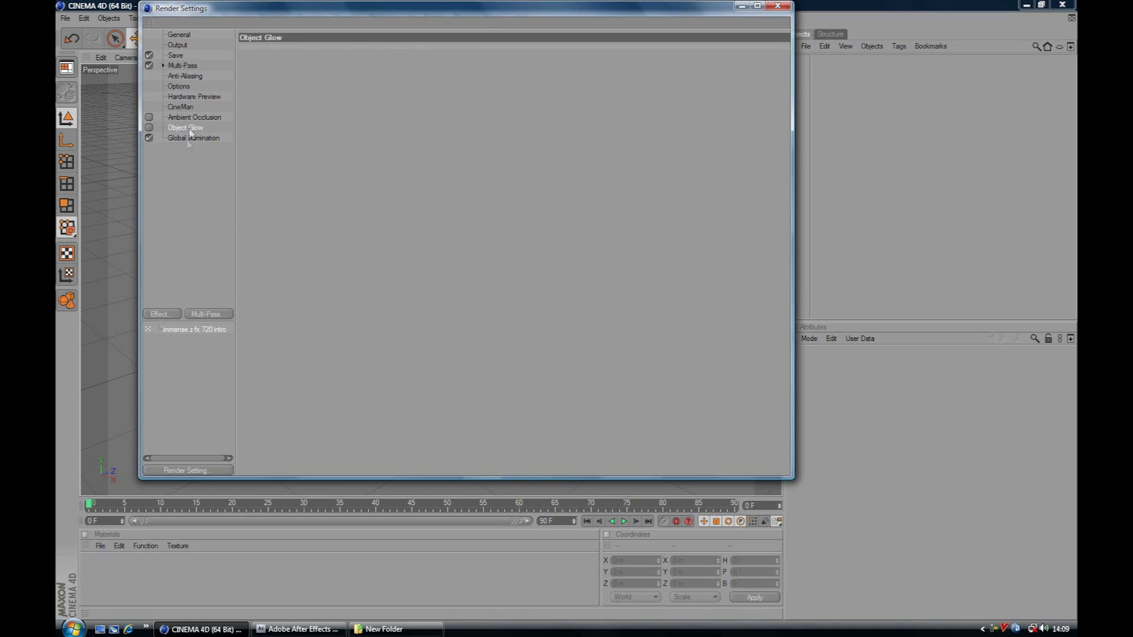
click(190, 139)
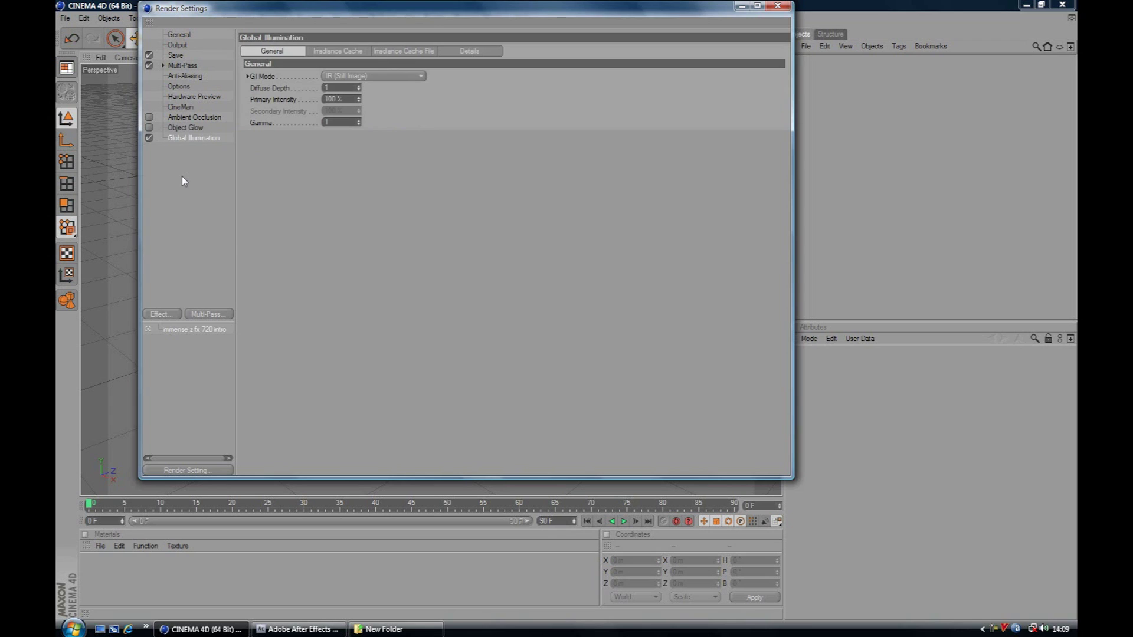
right_click(183, 180)
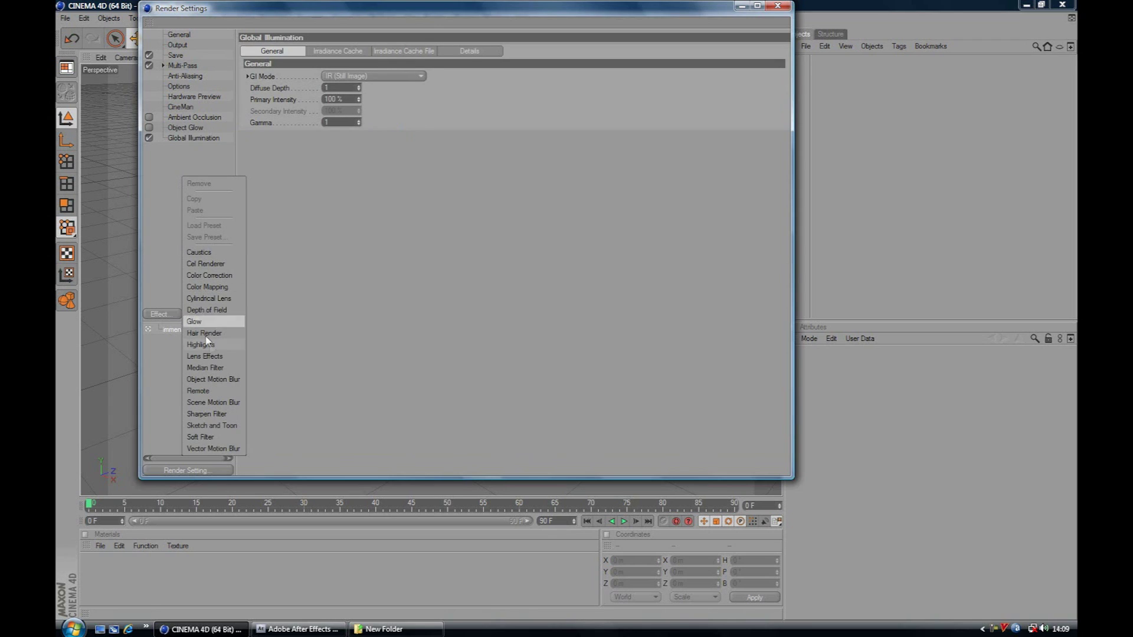
click(177, 205)
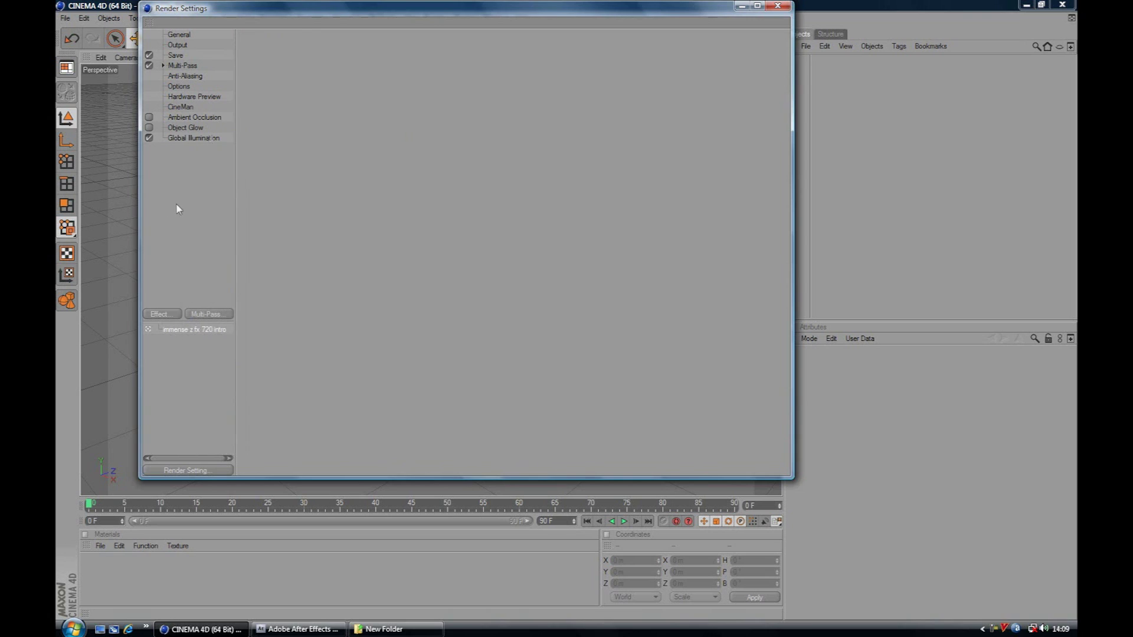
click(196, 138)
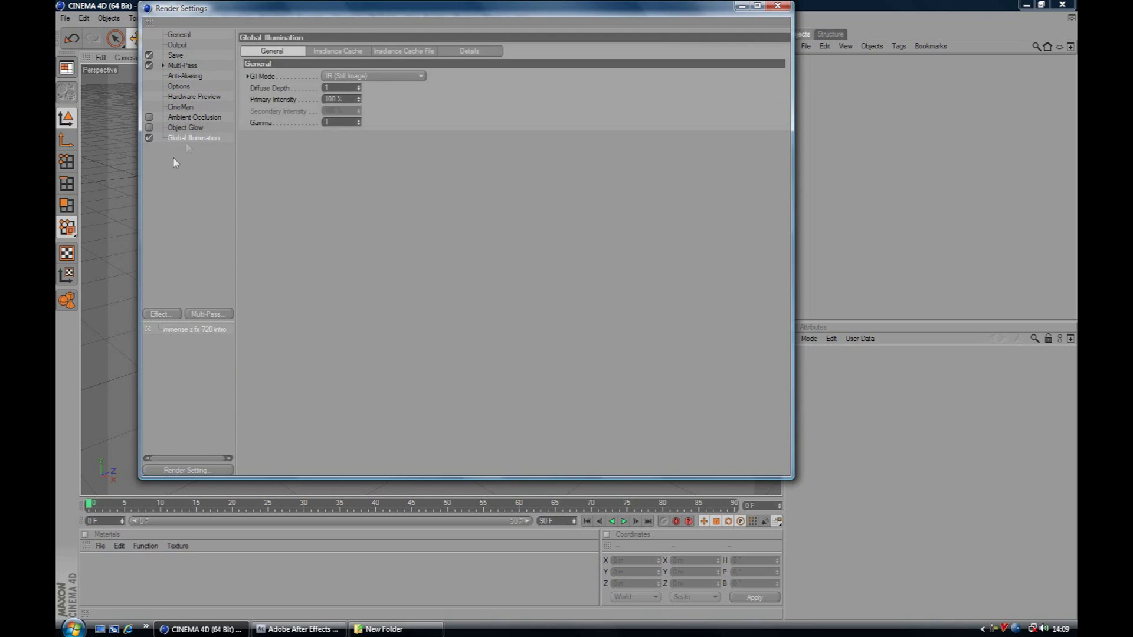
click(185, 119)
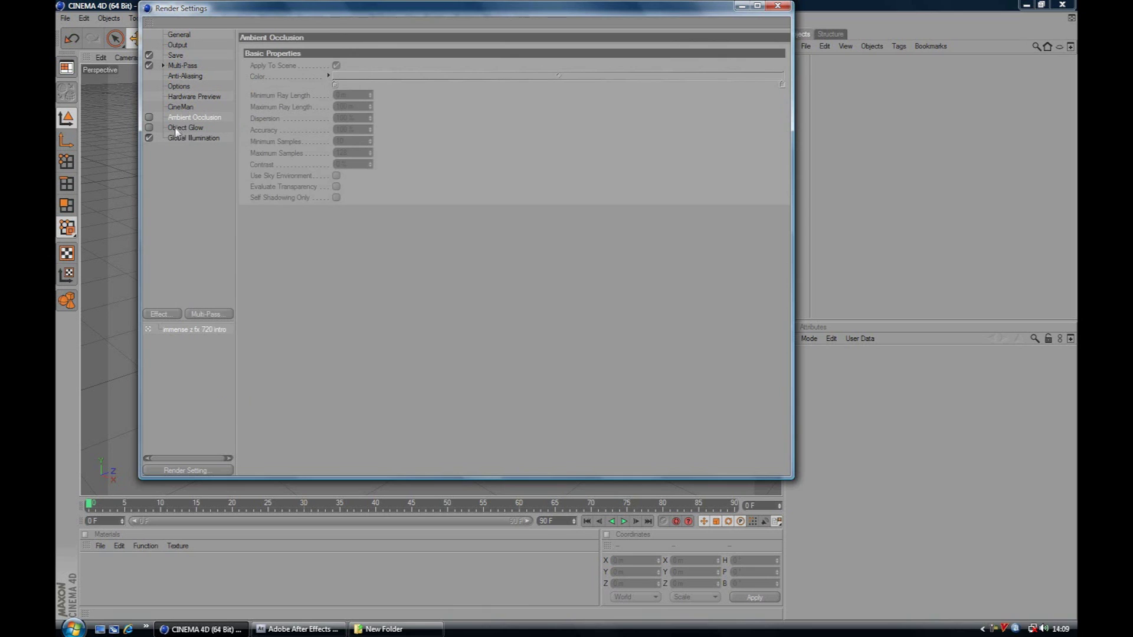
click(202, 176)
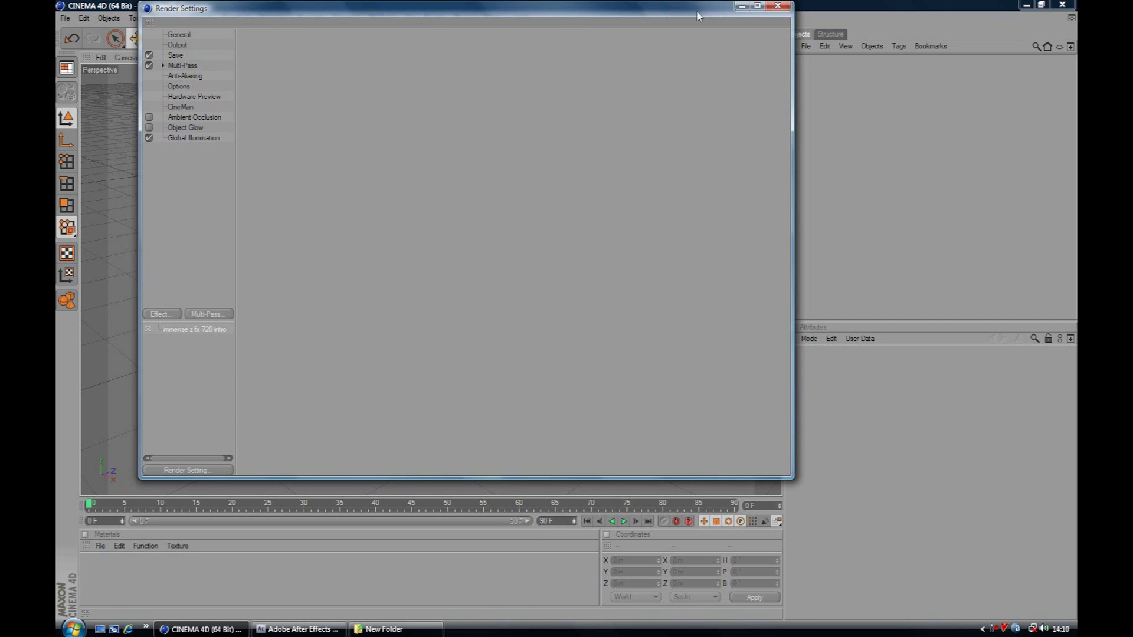
click(778, 6)
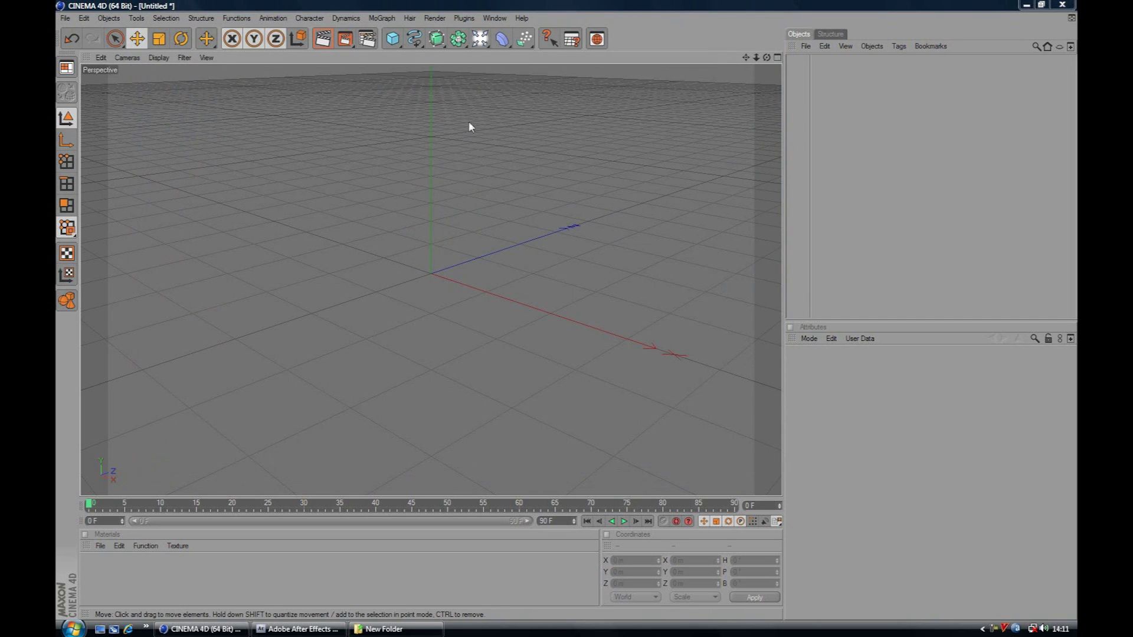
- Add a Text spline object to the scene and select its default text for editing
click(417, 41)
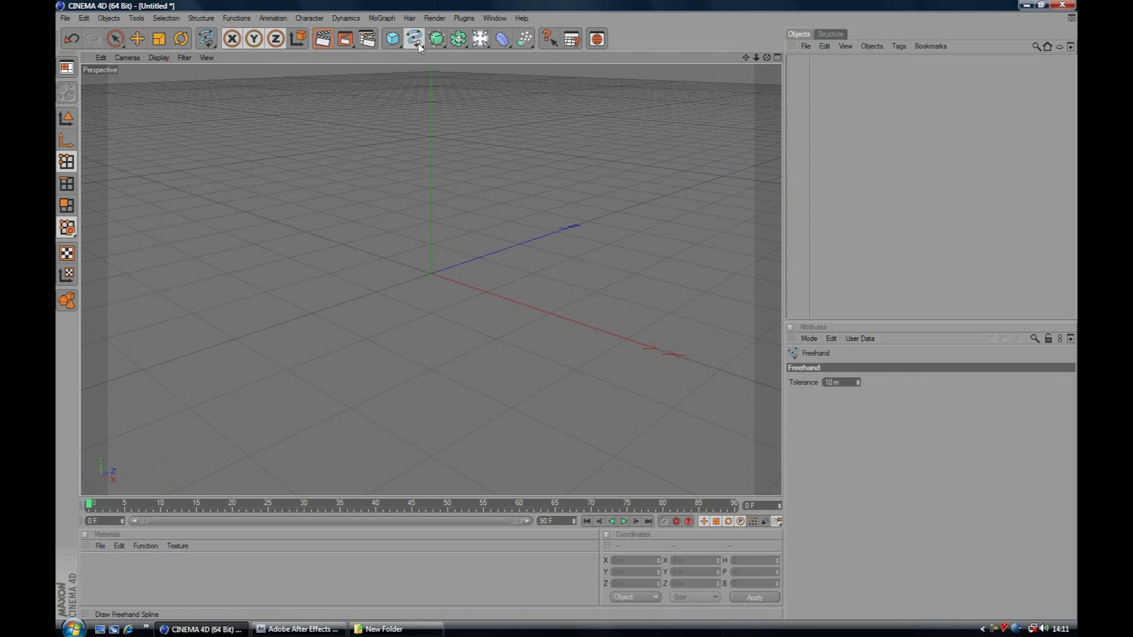
click(421, 43)
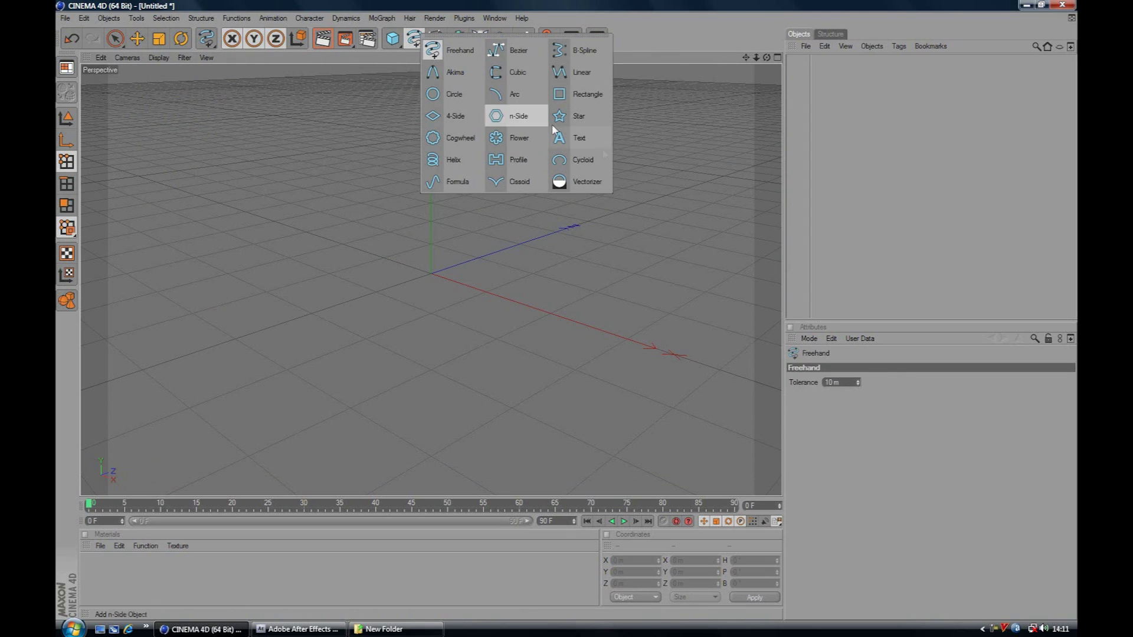
click(584, 138)
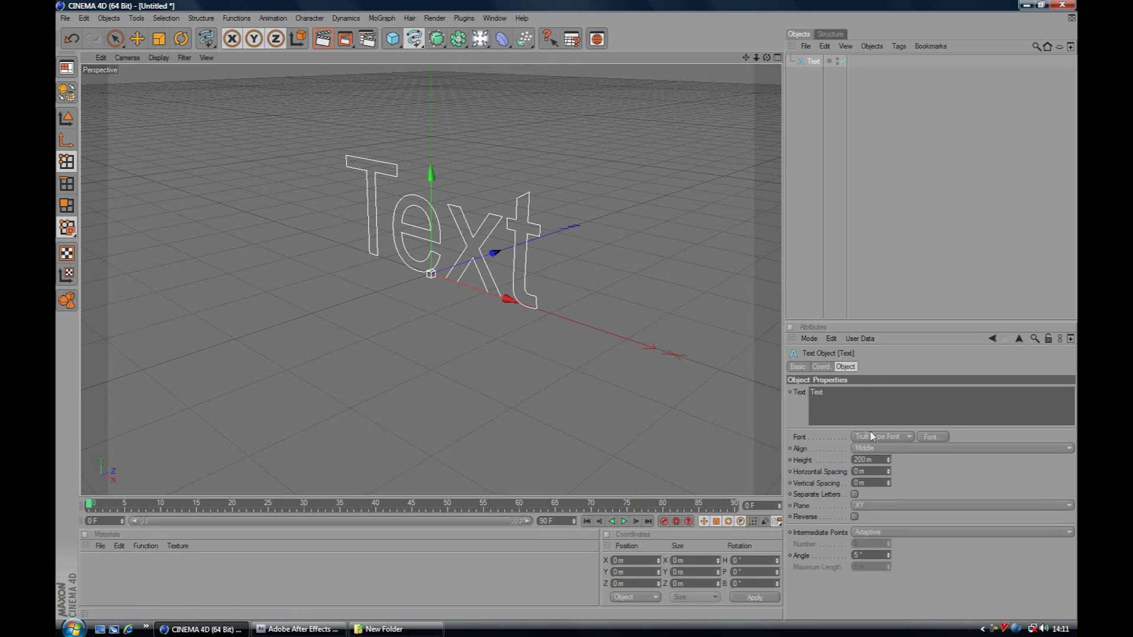
double_click(853, 399)
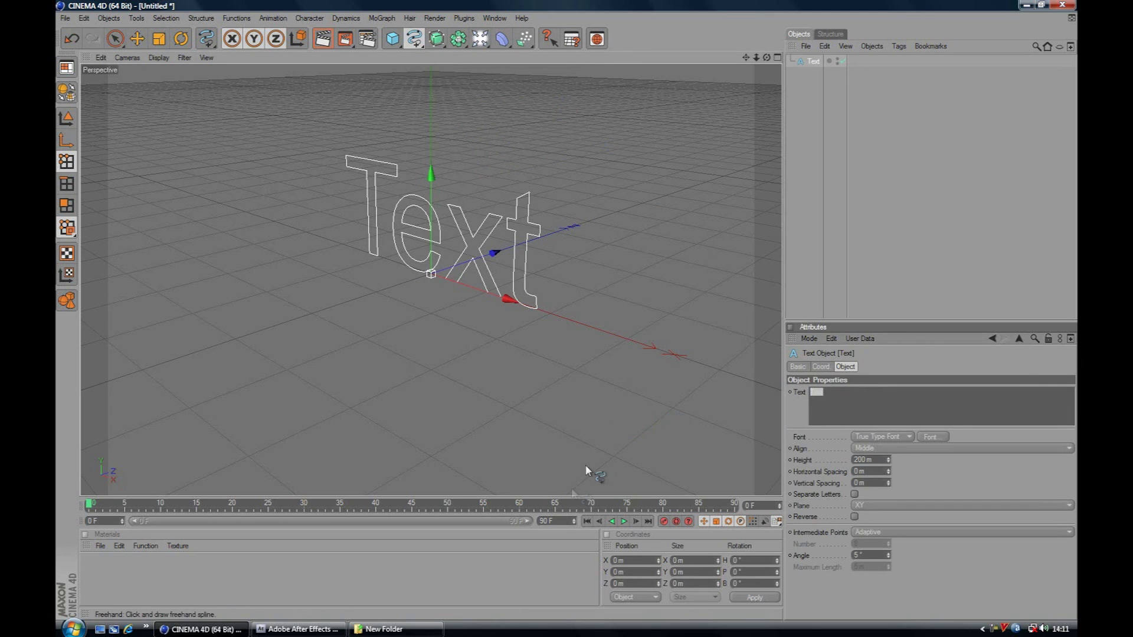
- Switch to Windows Explorer, play the Noscope Estate clip from the Youtube Series Tutorials folder and close the player
click(384, 629)
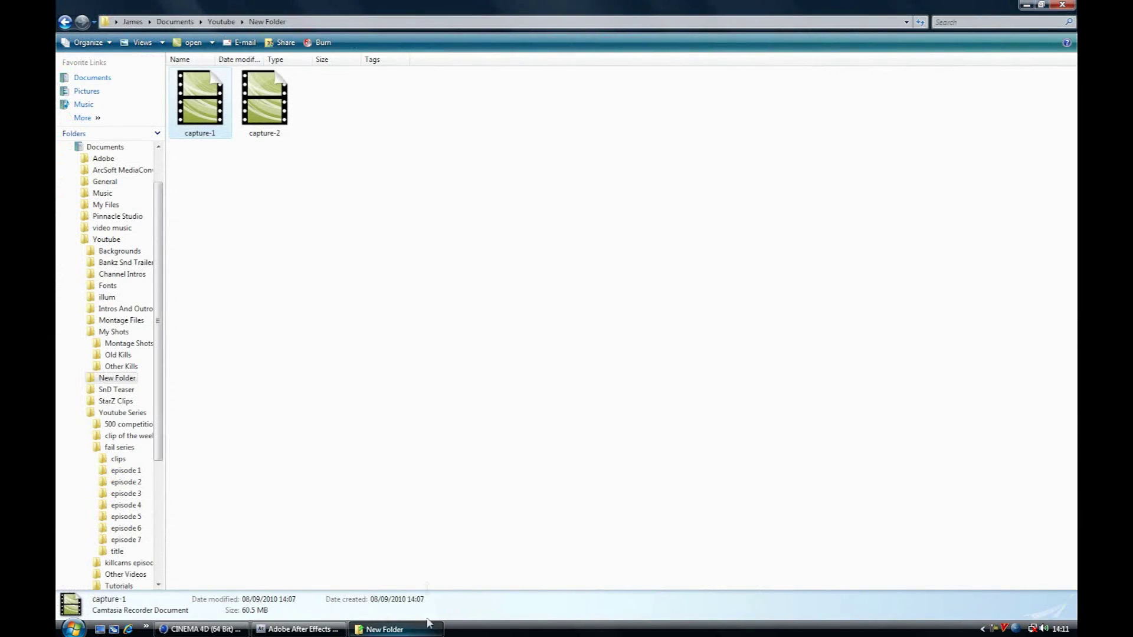
click(64, 22)
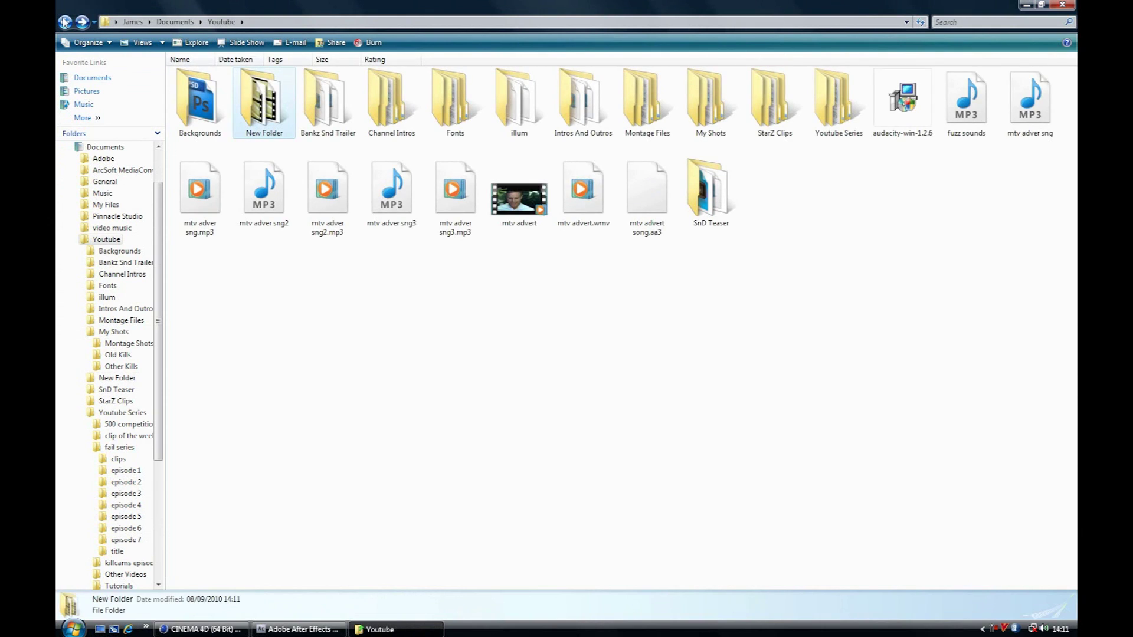
double_click(854, 121)
double_click(519, 104)
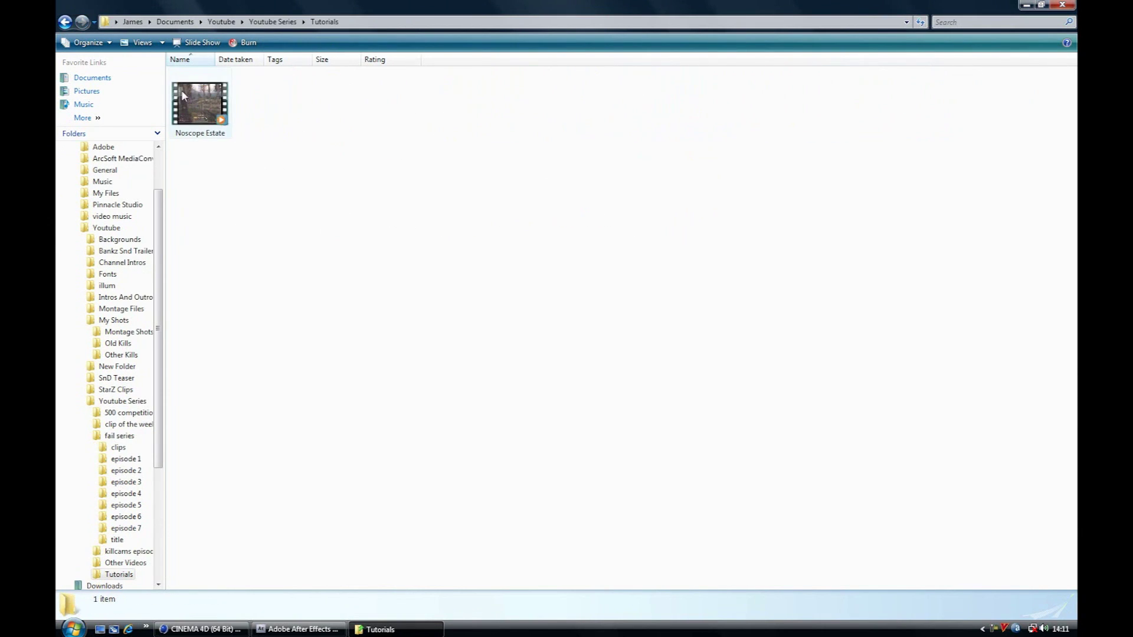
double_click(188, 94)
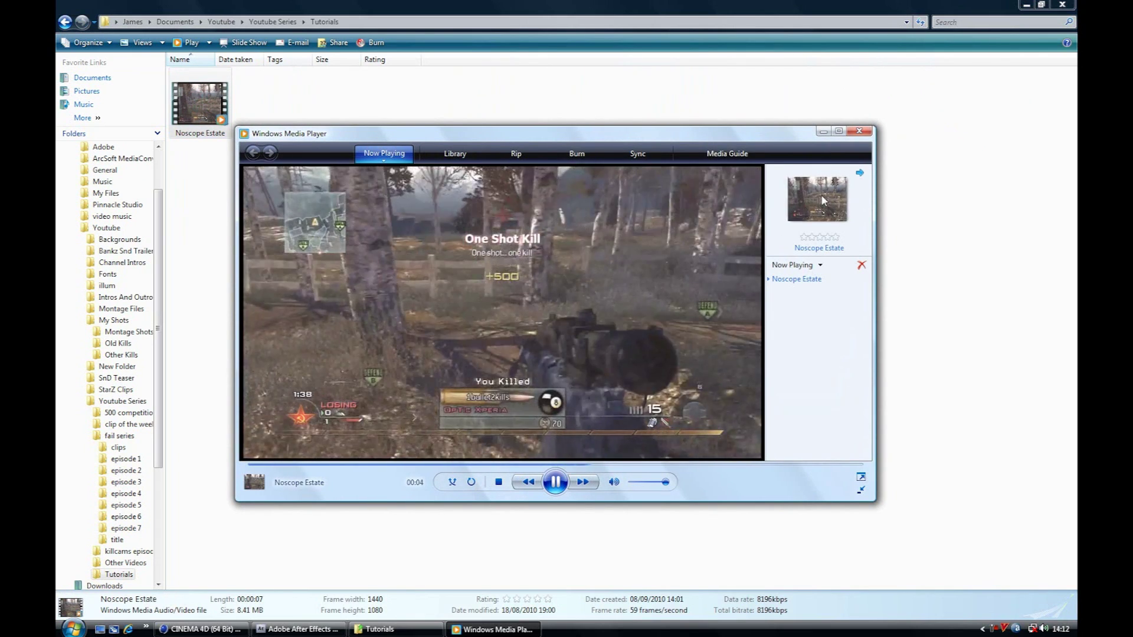
click(861, 132)
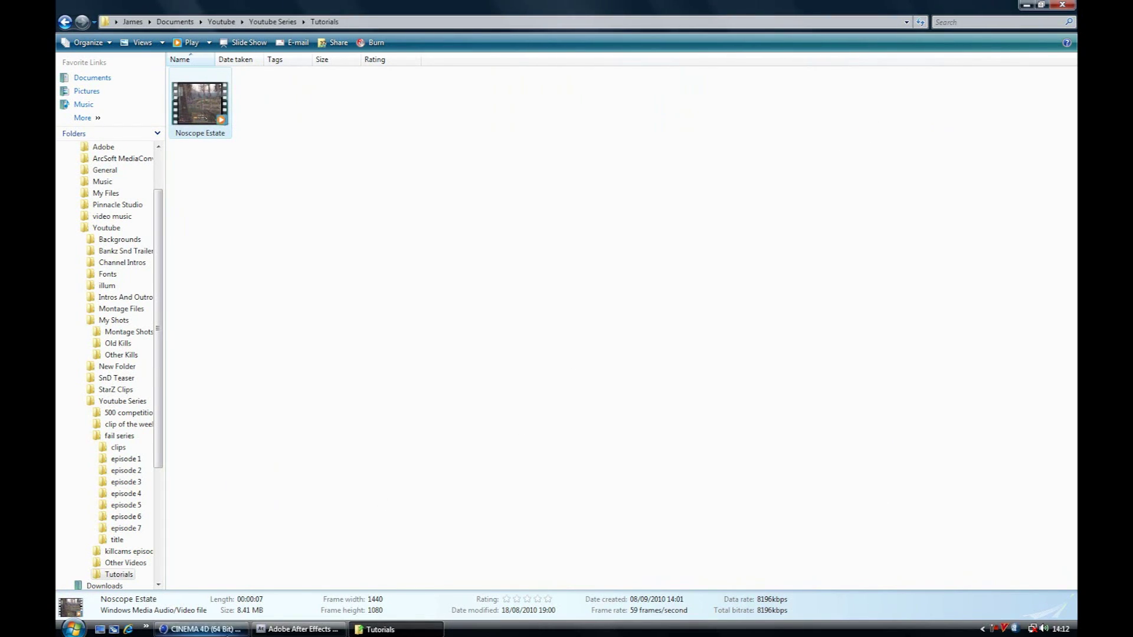
- Return to CINEMA 4D and set the text spline's content to NoScope
click(195, 629)
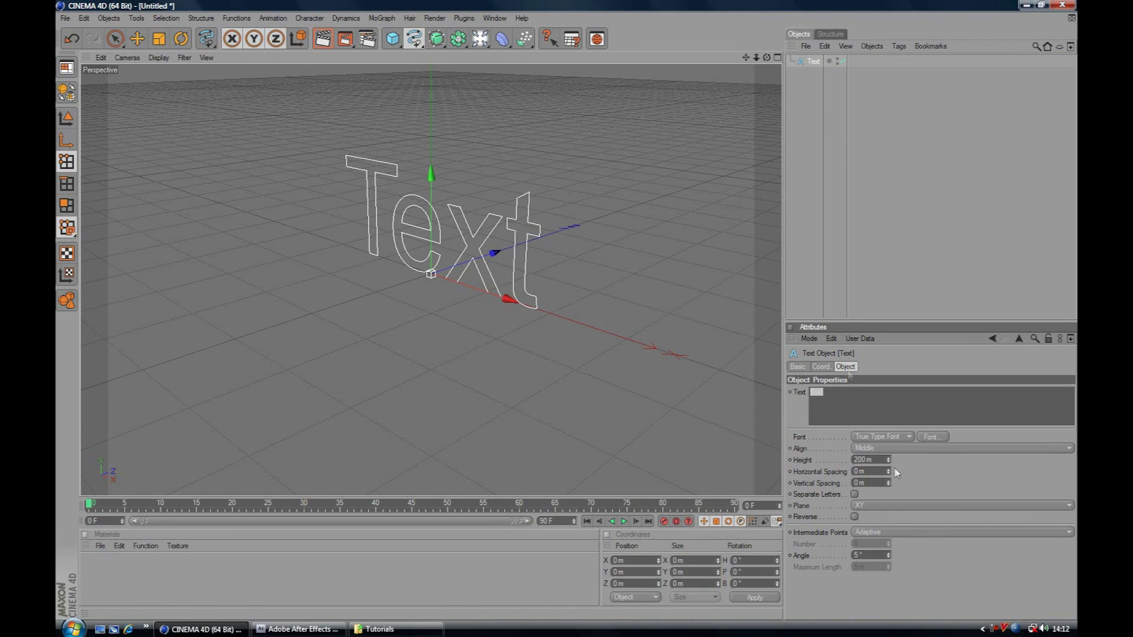
click(503, 39)
click(942, 470)
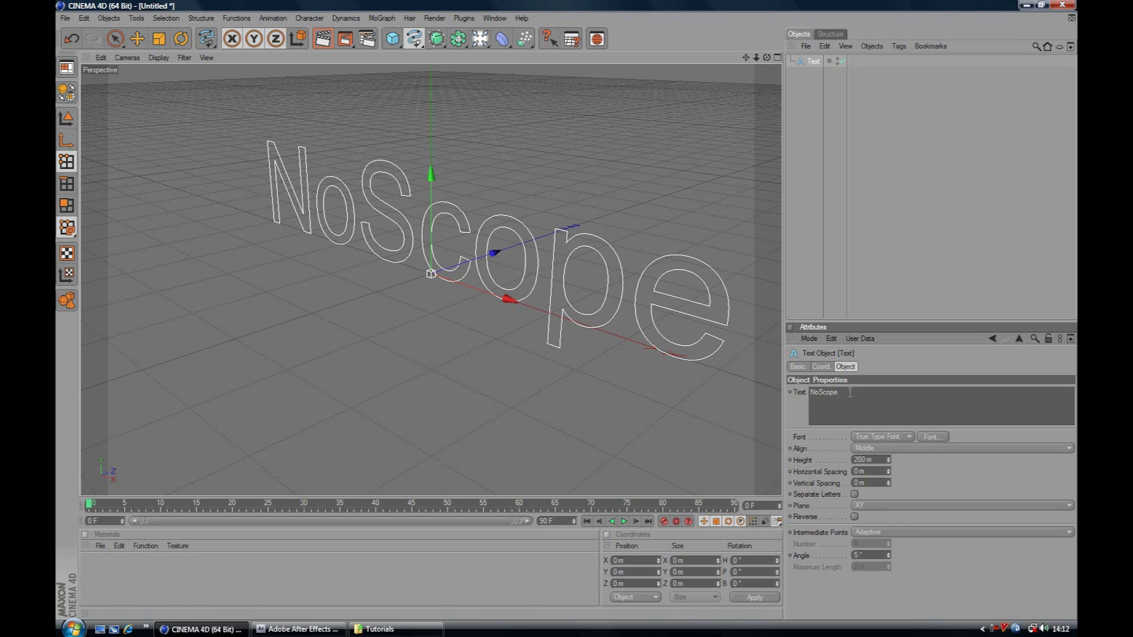
- Set the text spline's font to BankGothic Md BT Regular and its horizontal spacing to -32 m
click(924, 437)
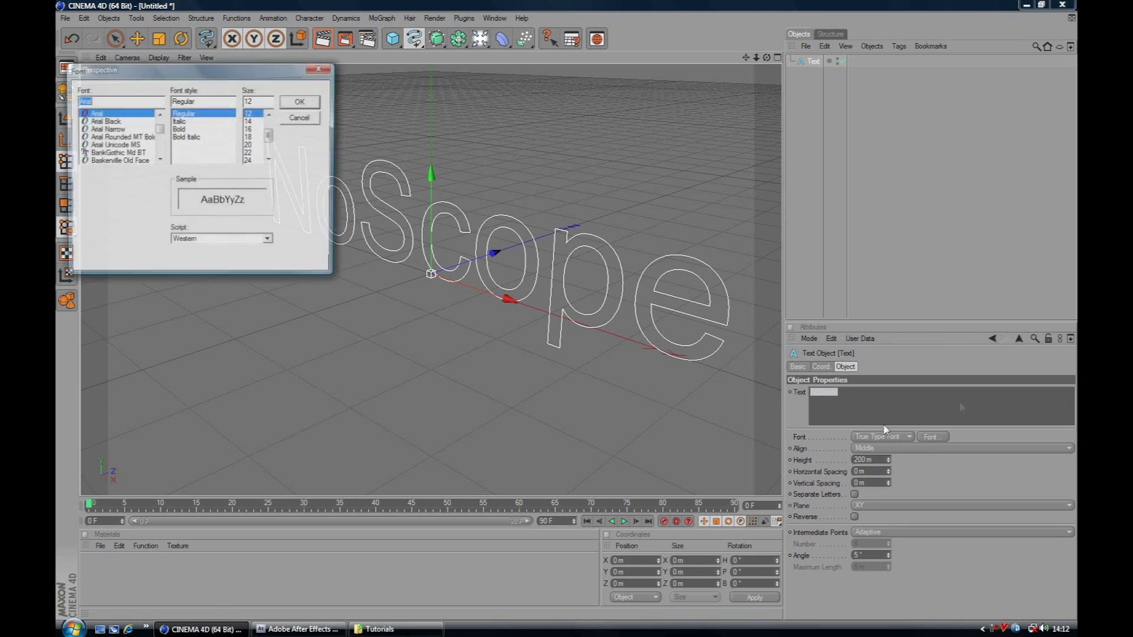
click(118, 154)
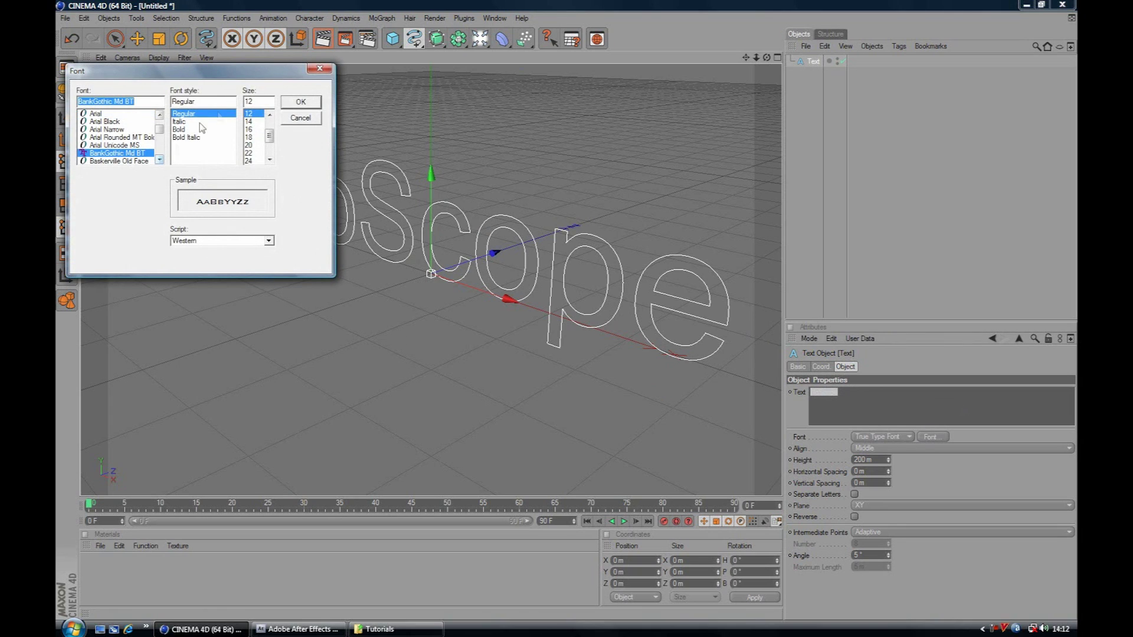
click(299, 102)
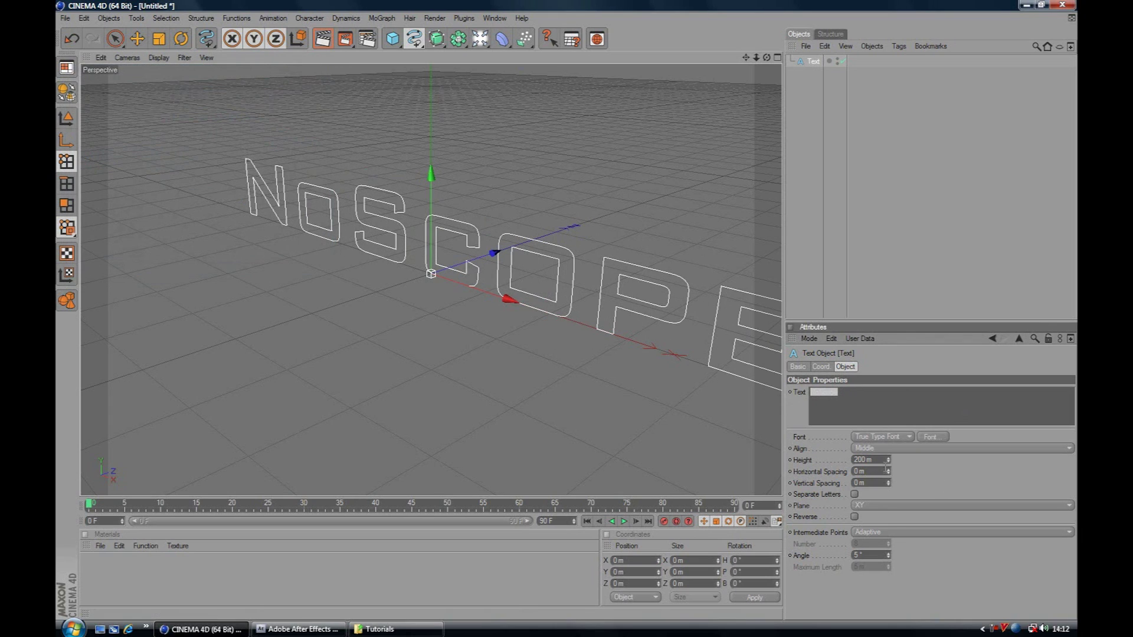
drag(889, 473, 889, 482)
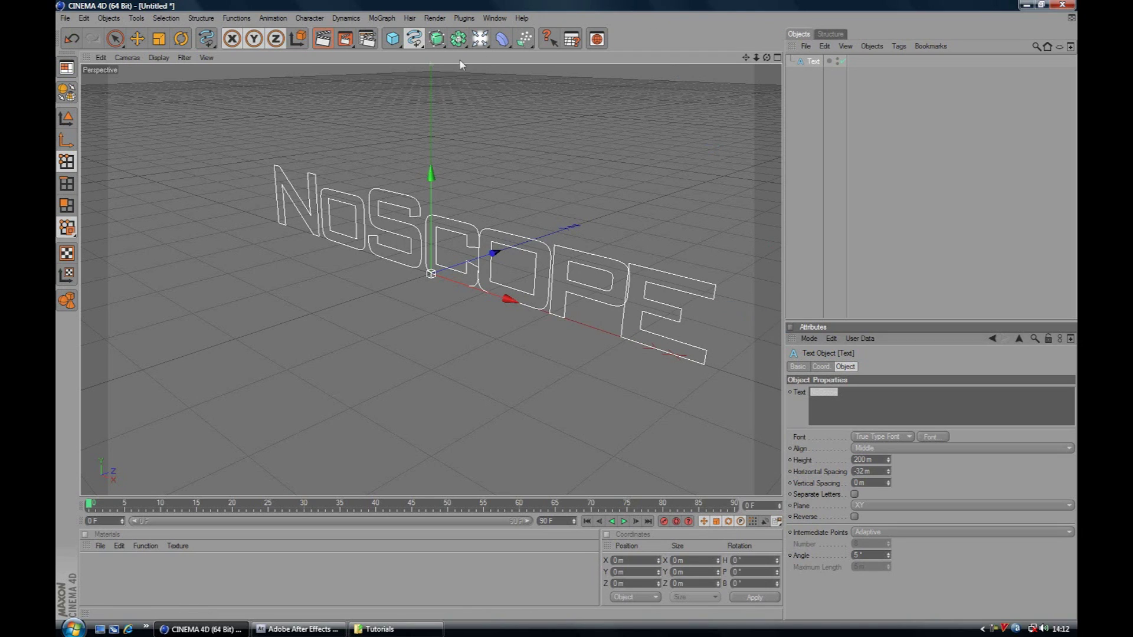
- Add an Extrude NURBS object, nest the Text spline under it and set its Z movement to 60 m
click(442, 41)
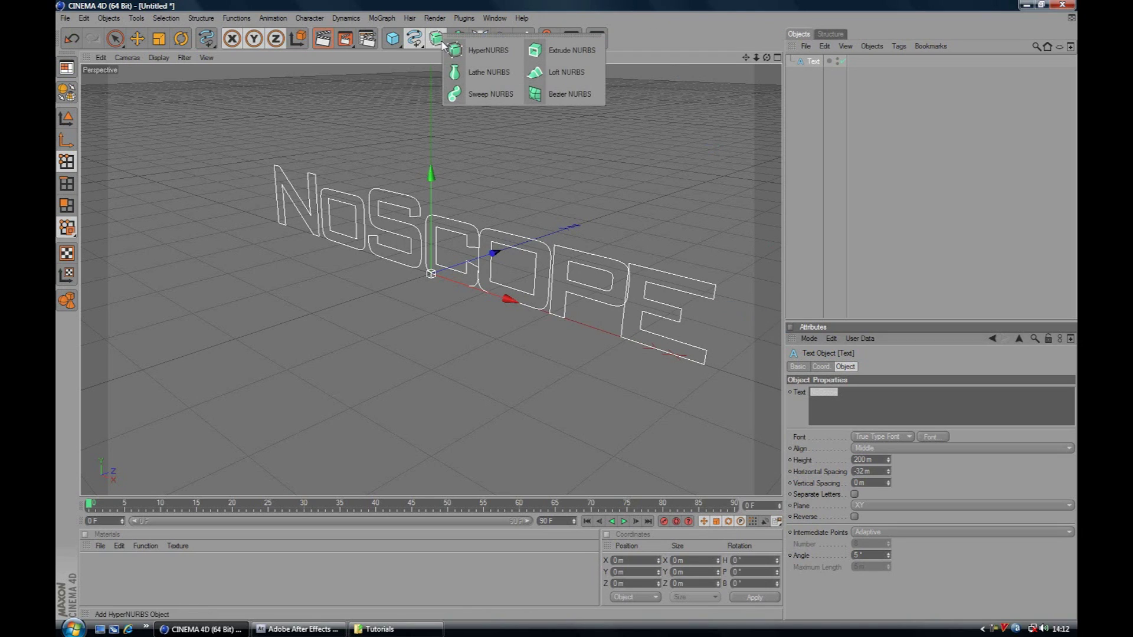
drag(443, 44, 595, 54)
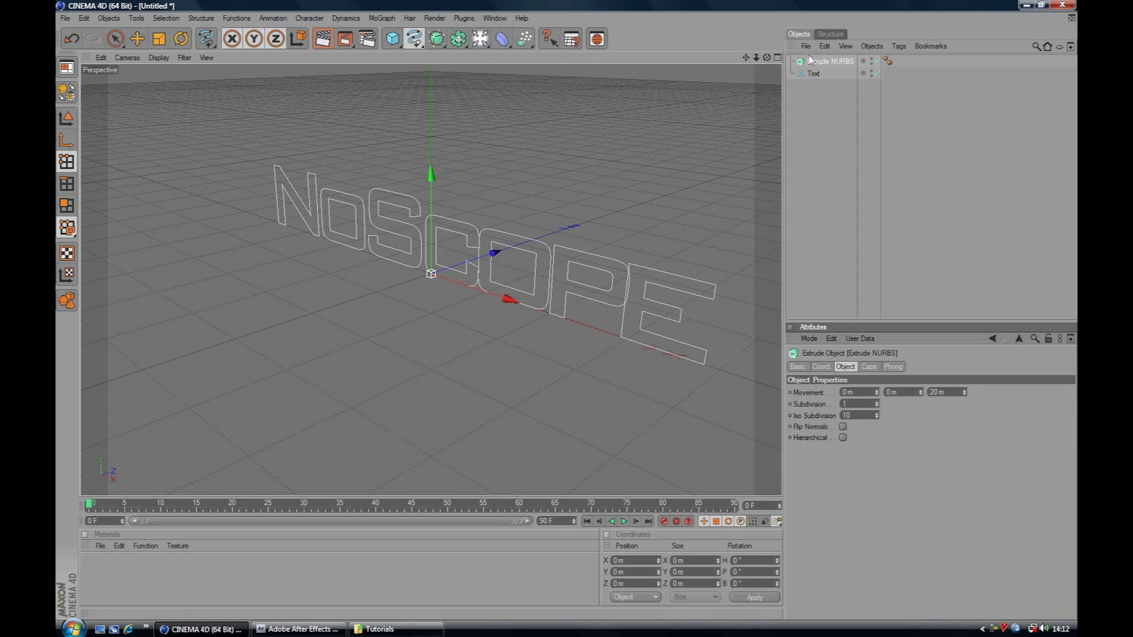
drag(813, 74, 818, 64)
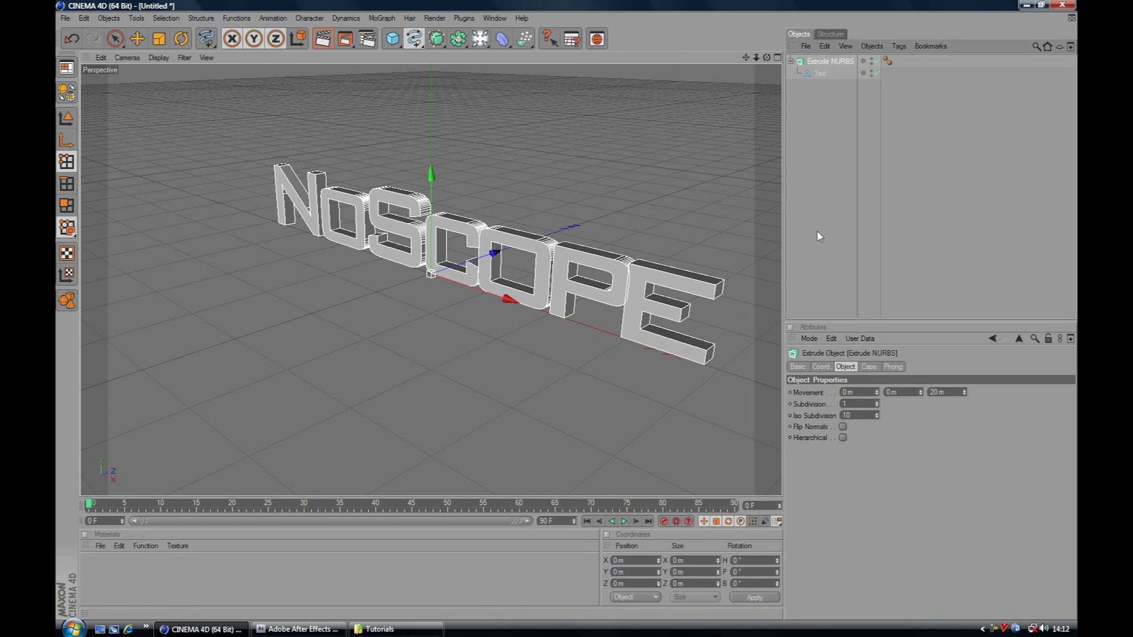
click(933, 391)
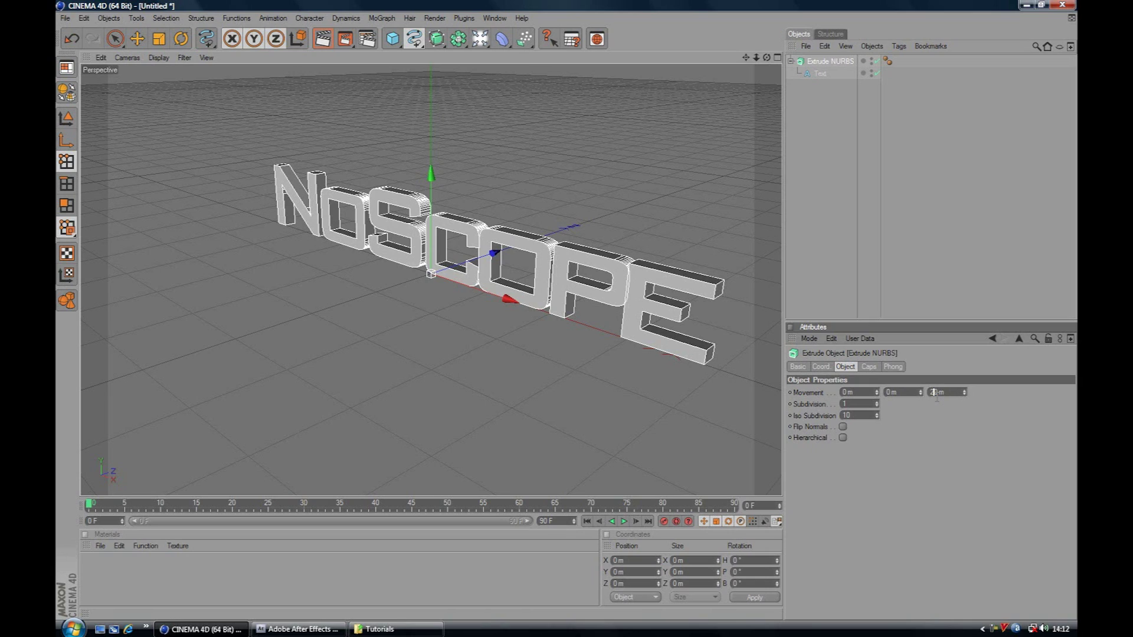
text(60)
key(Return)
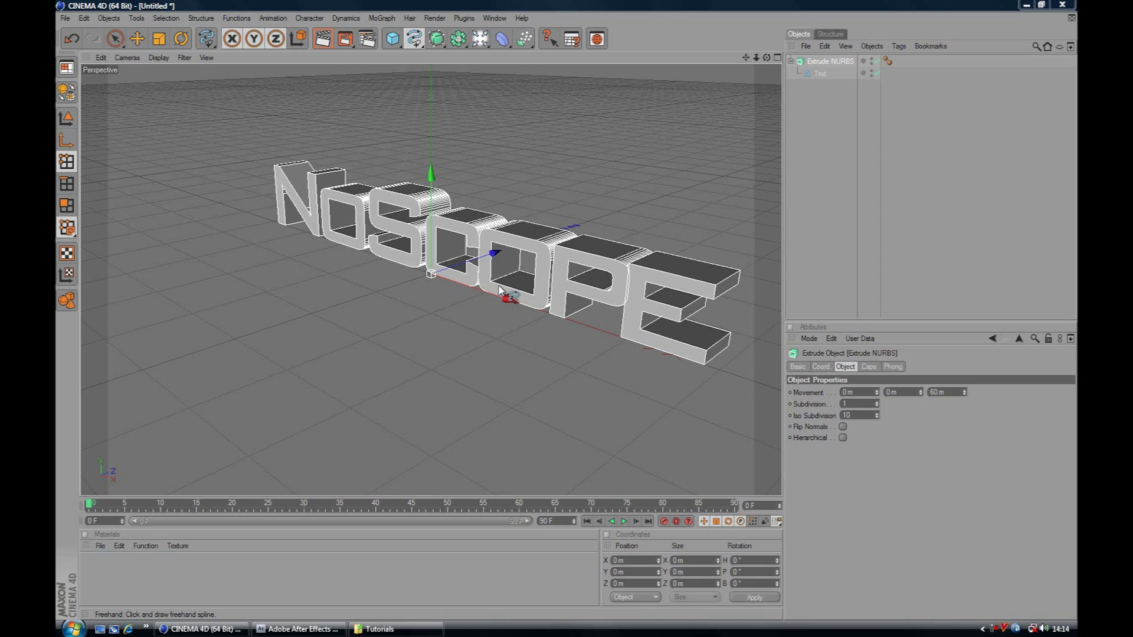
- Set both the start and end caps of the Extrude NURBS to Fillet Cap
click(868, 368)
click(860, 394)
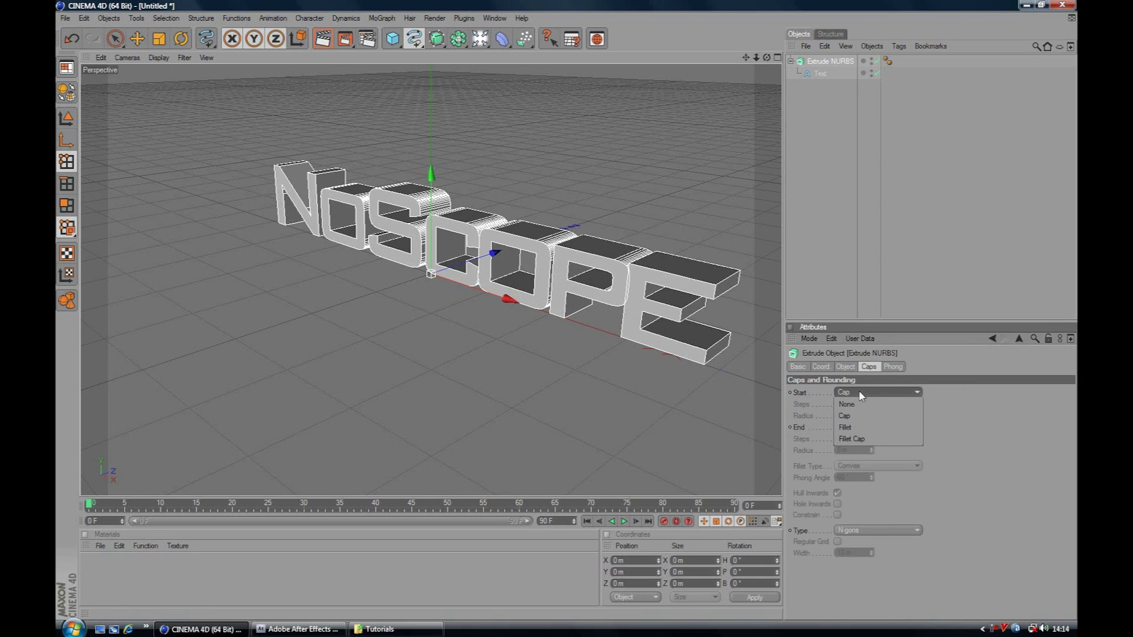
click(852, 440)
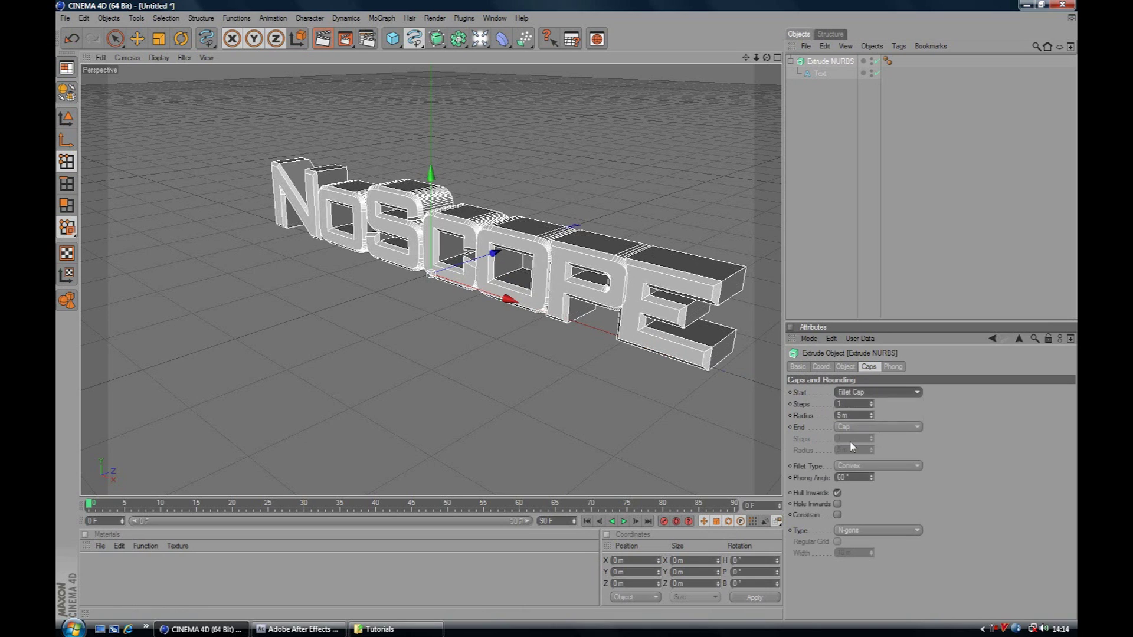
click(853, 428)
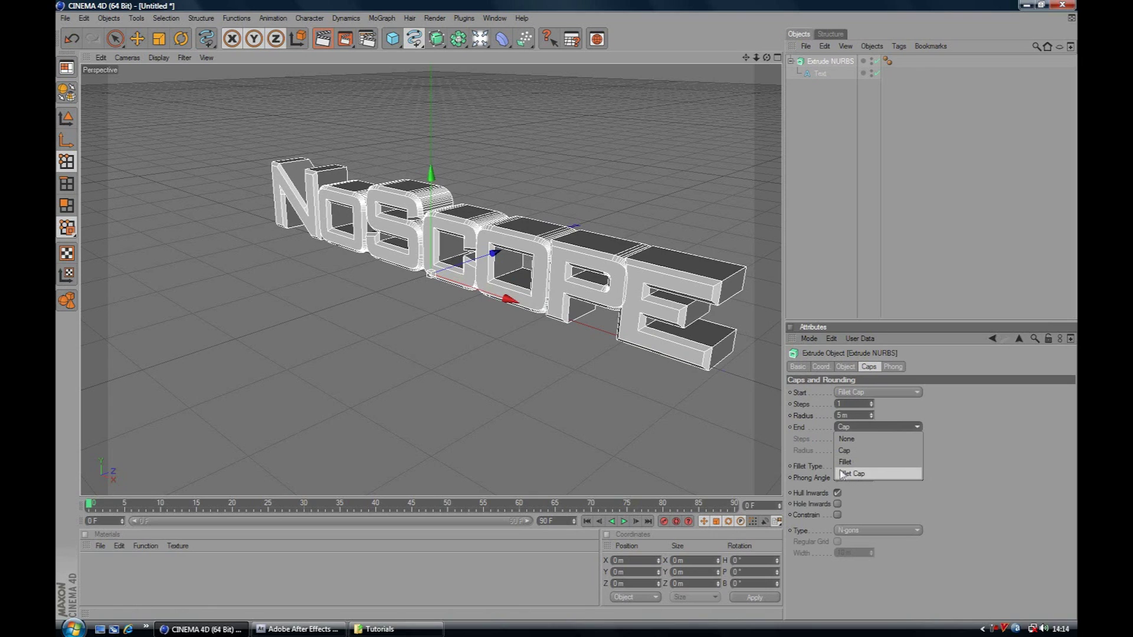
click(849, 474)
- Set the start and end fillet radii to 3 m and change the fillet type to Engraved
click(838, 415)
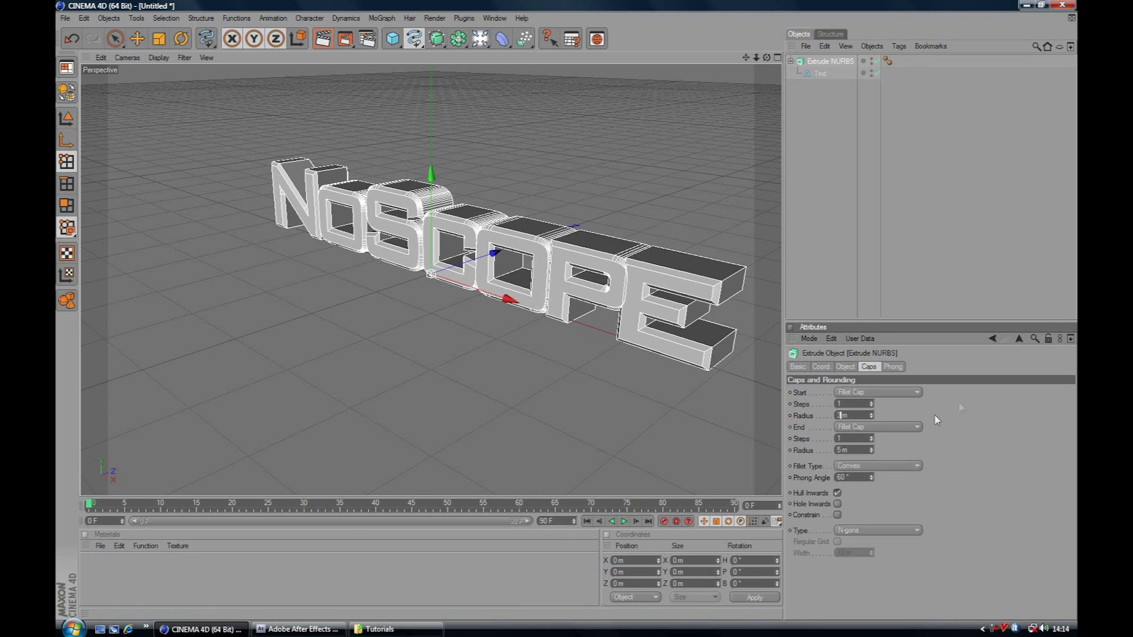
text(3m)
key(Tab)
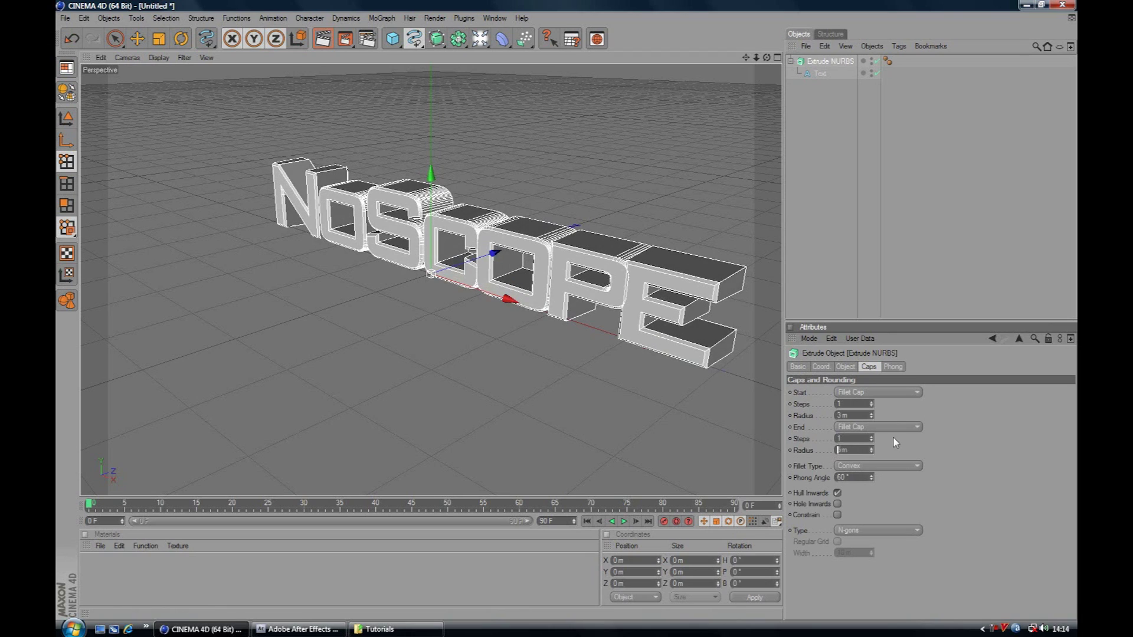
key(Tab)
text(3)
key(Return)
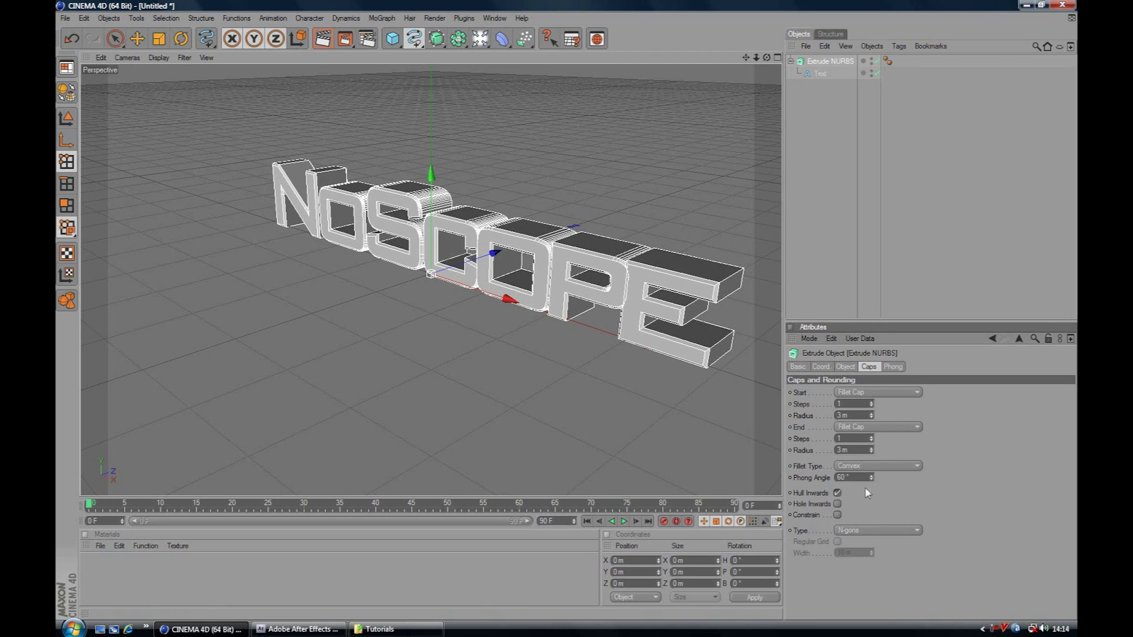
click(871, 466)
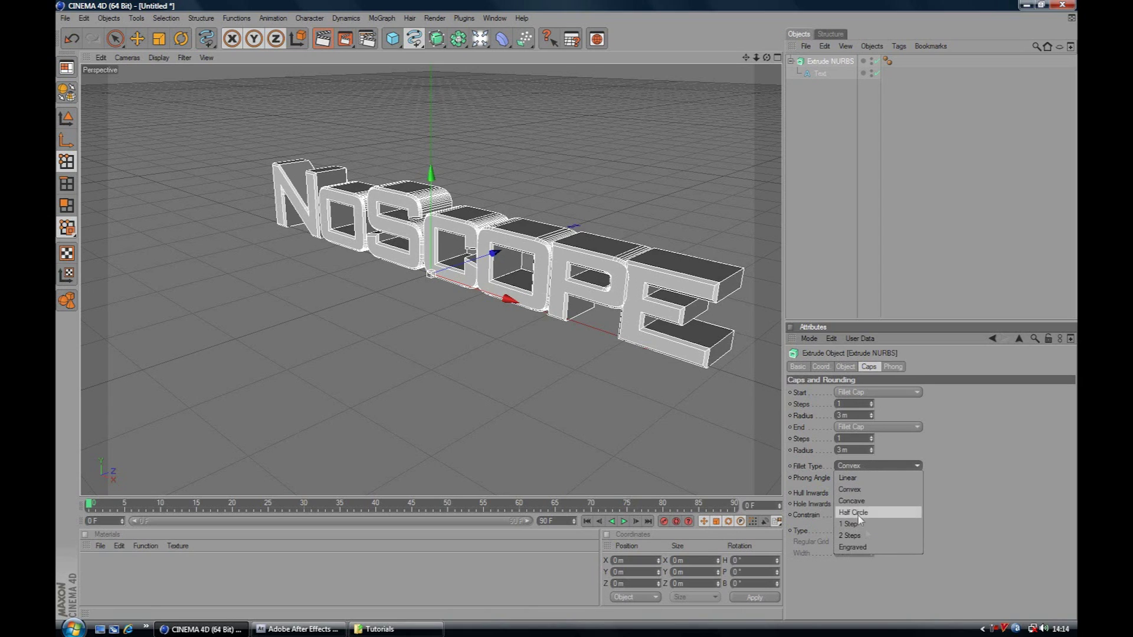
click(861, 547)
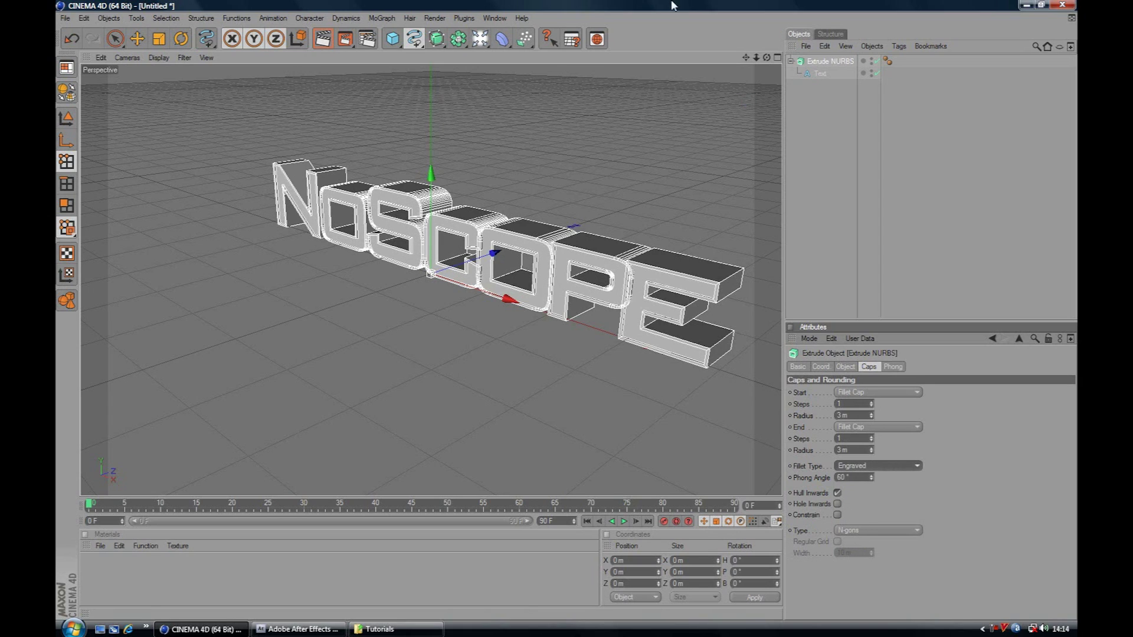
- Load the user material preset Front ORange into the scene
drag(767, 57, 679, 75)
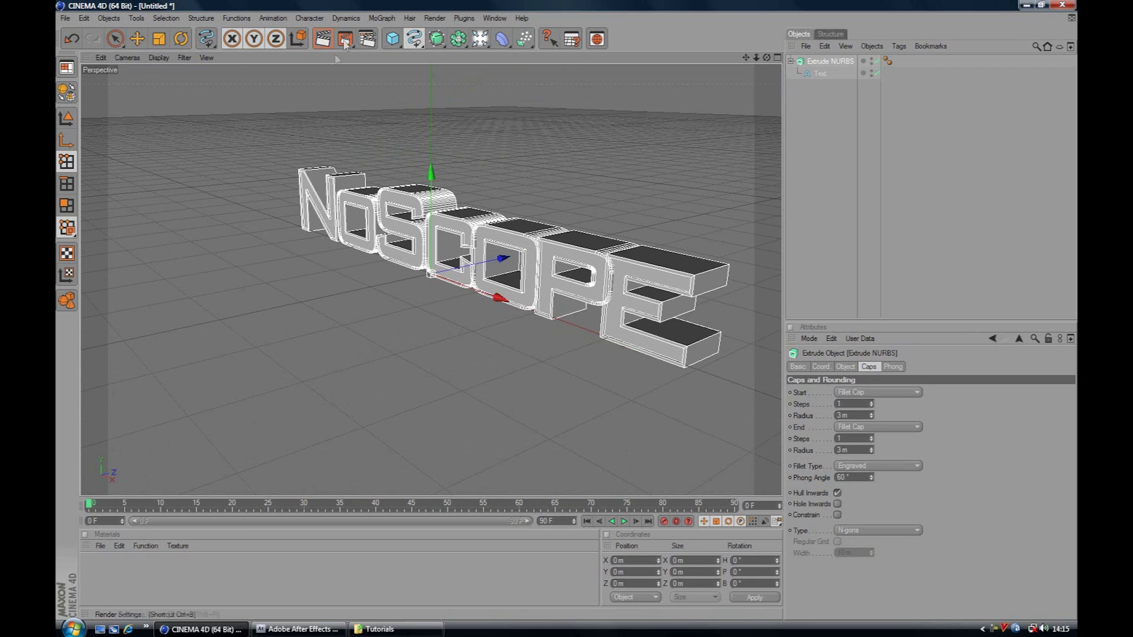
click(98, 546)
mouse_move(178, 504)
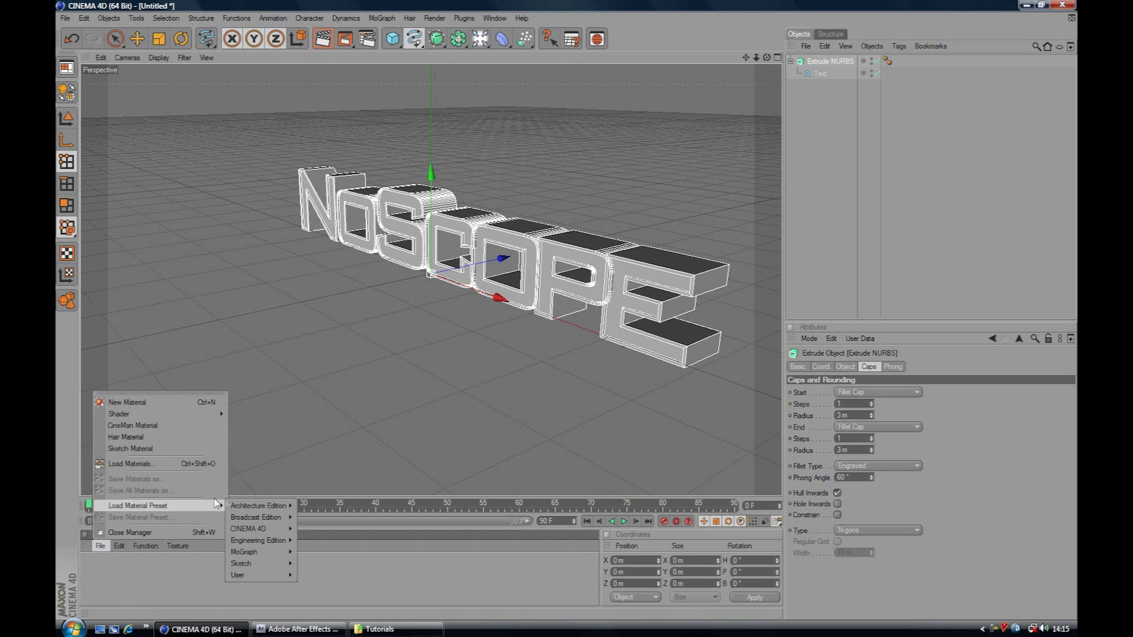
mouse_move(260, 576)
mouse_move(314, 581)
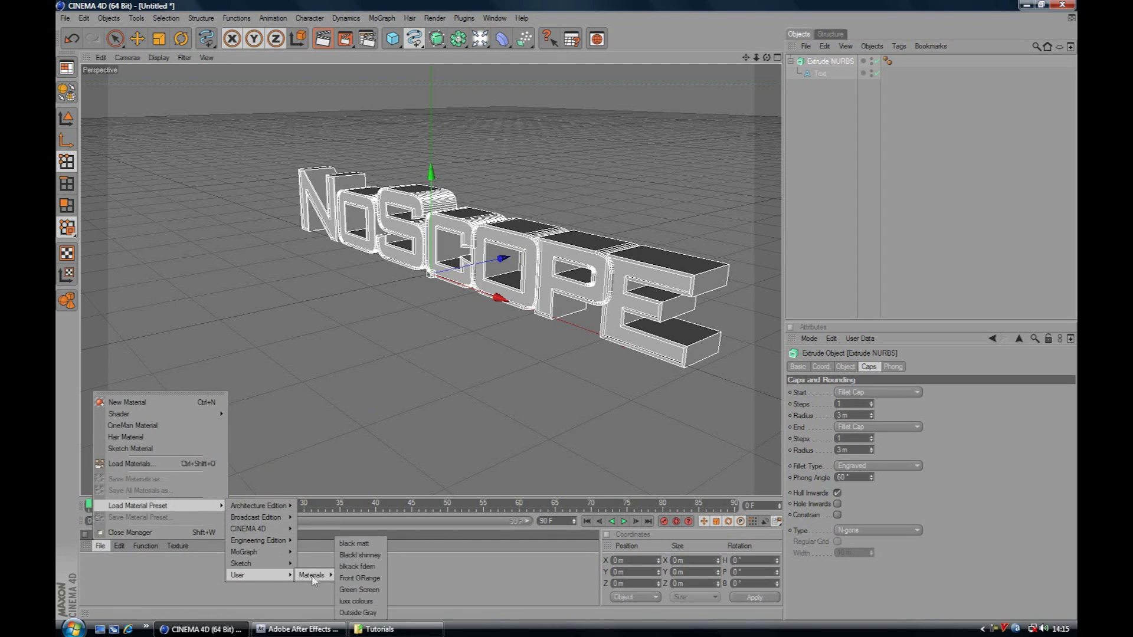
click(360, 578)
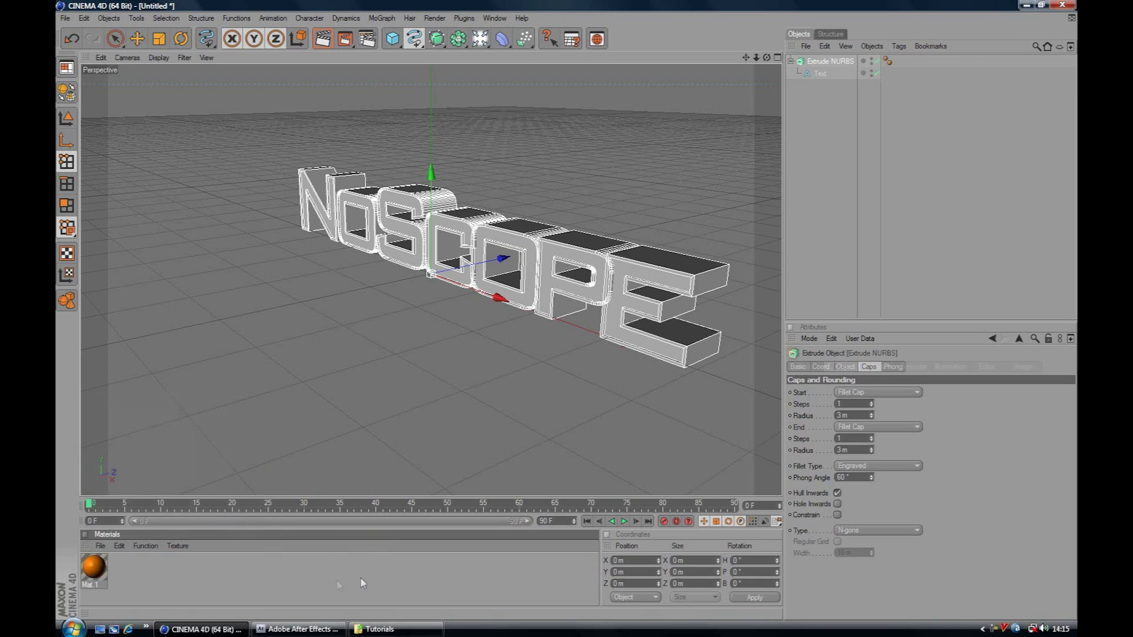
- Create a new default material and look over its channels in the Material Editor
double_click(144, 571)
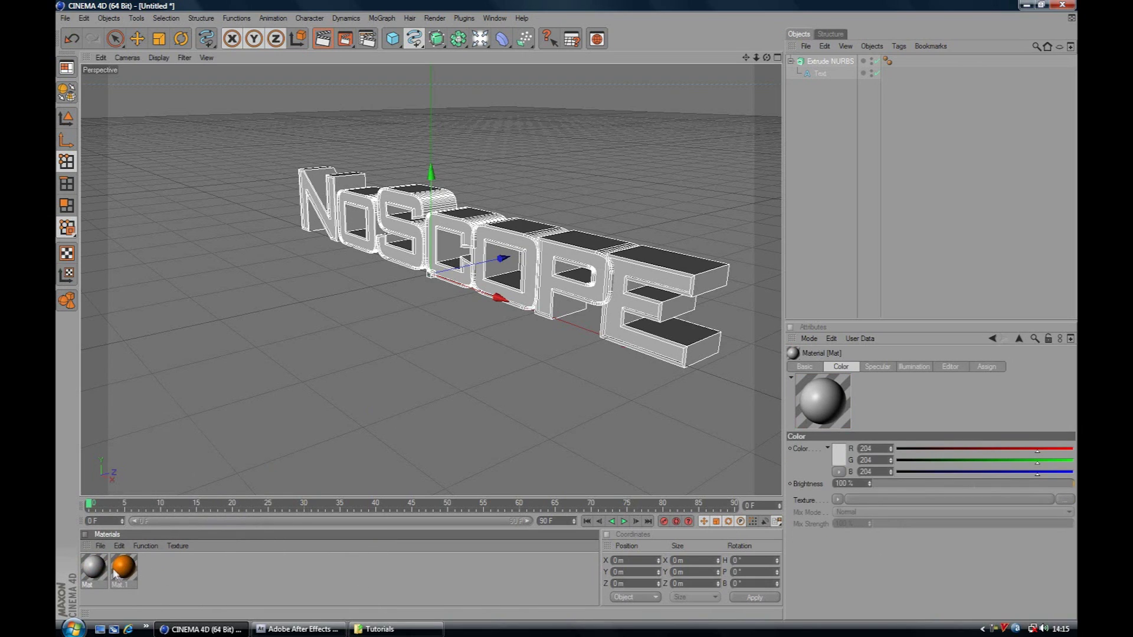
double_click(93, 565)
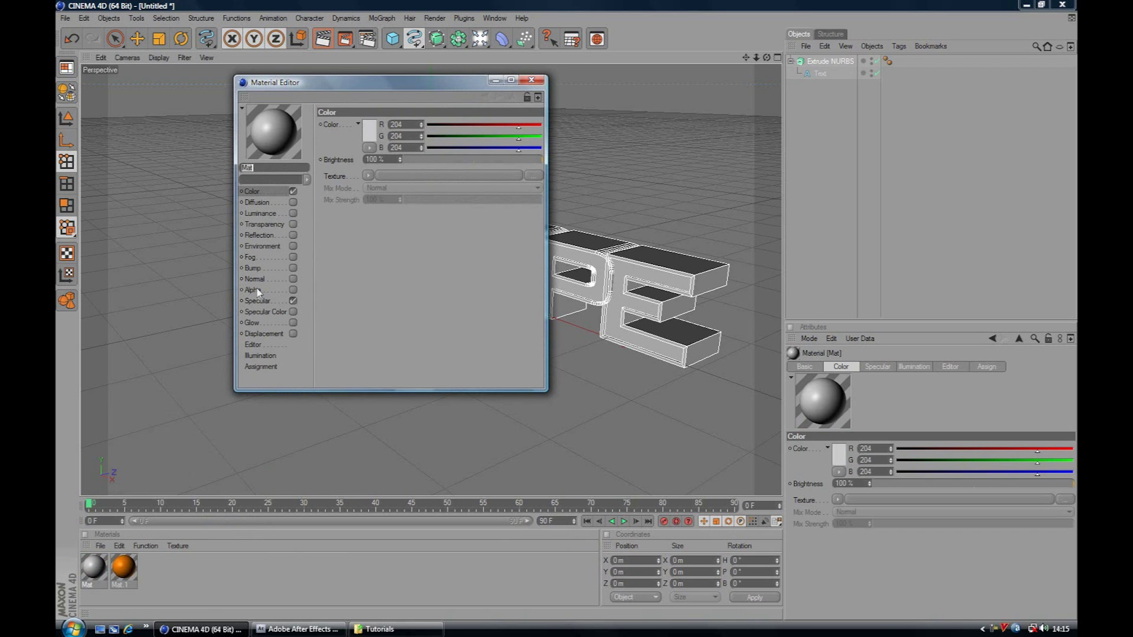
click(531, 80)
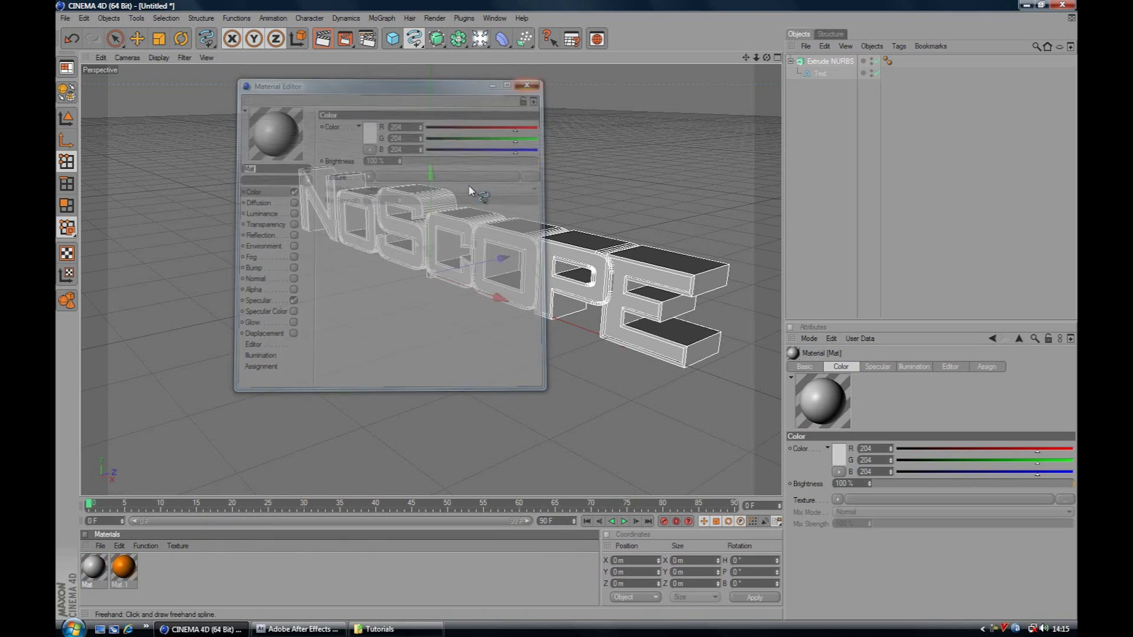
- Examine the orange material's color and reflection settings in the Material Editor
double_click(123, 566)
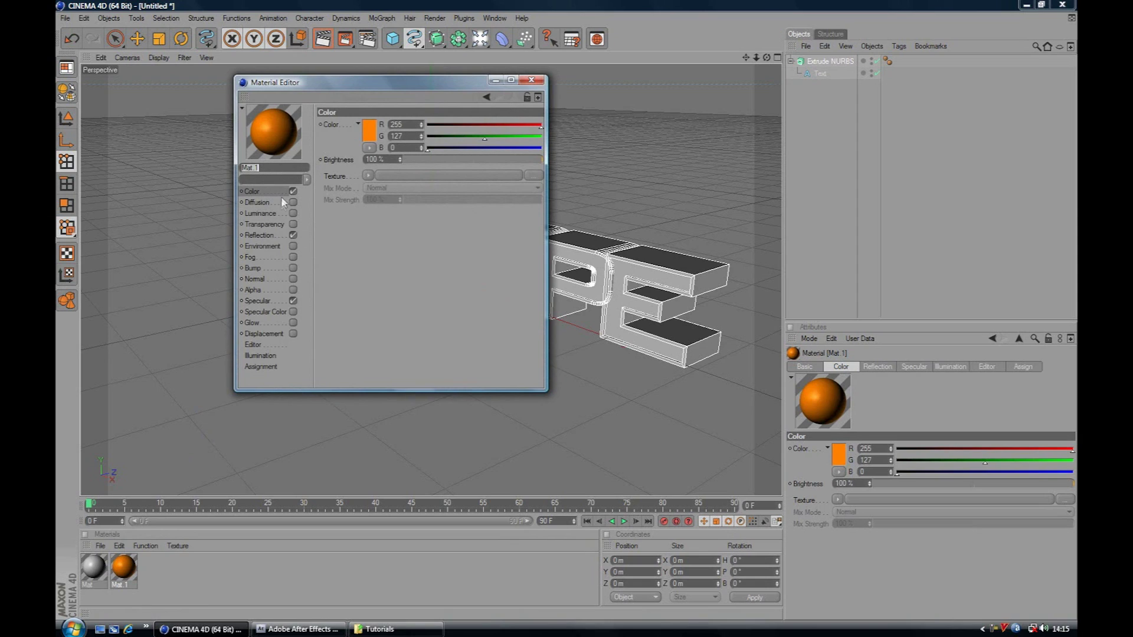
click(271, 235)
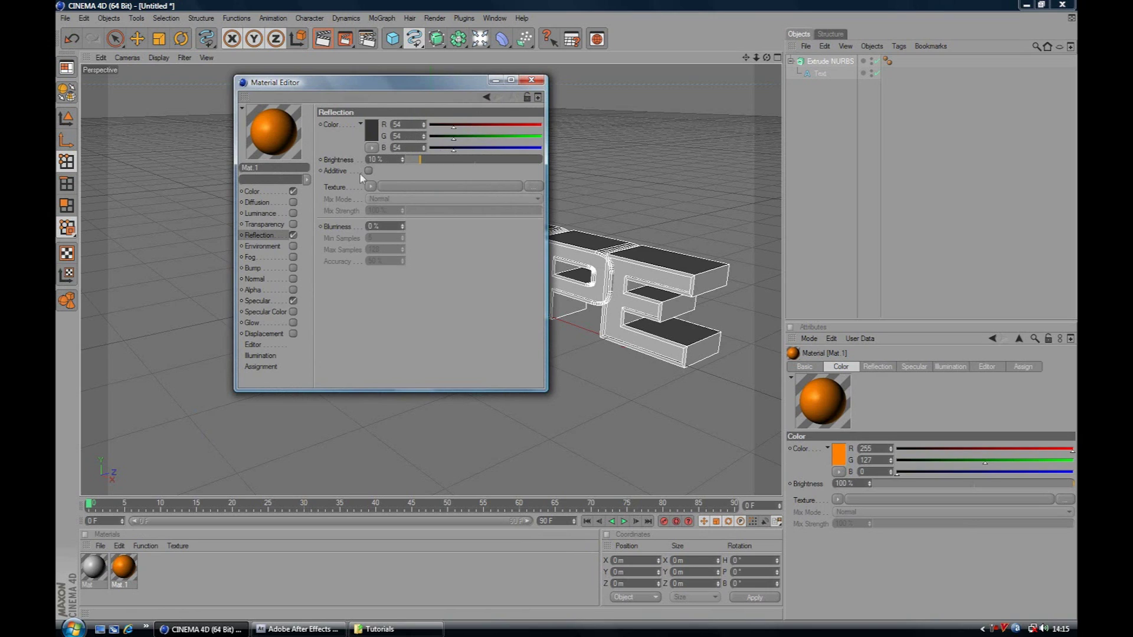
click(531, 81)
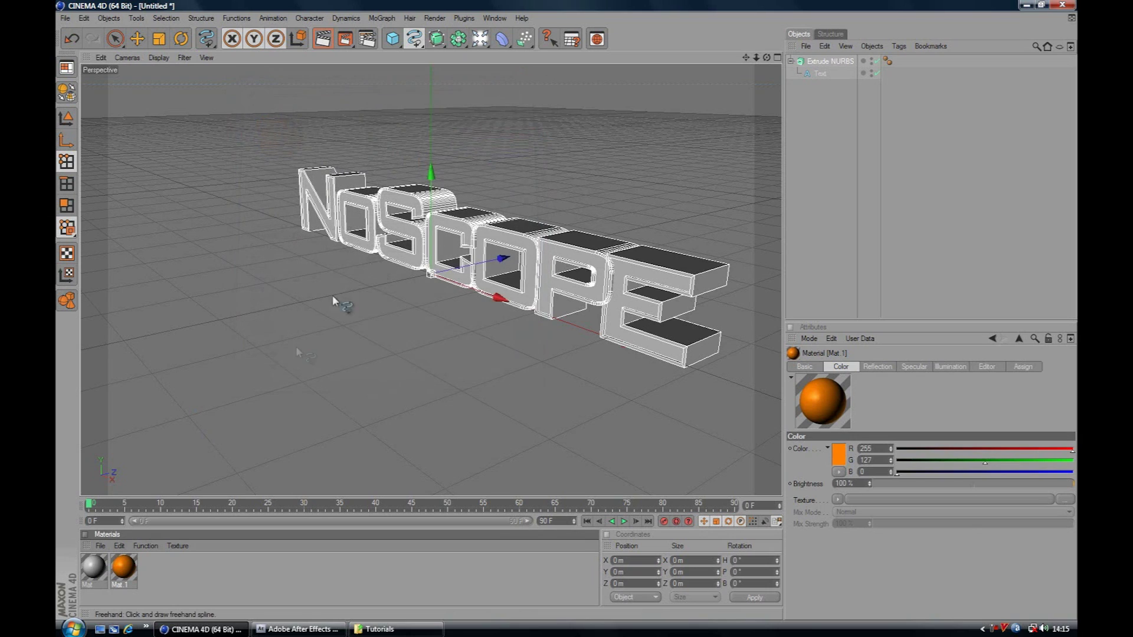
- Make the Extrude NURBS object editable, expand its hierarchy and apply the orange material to the front faces of the letters
click(842, 62)
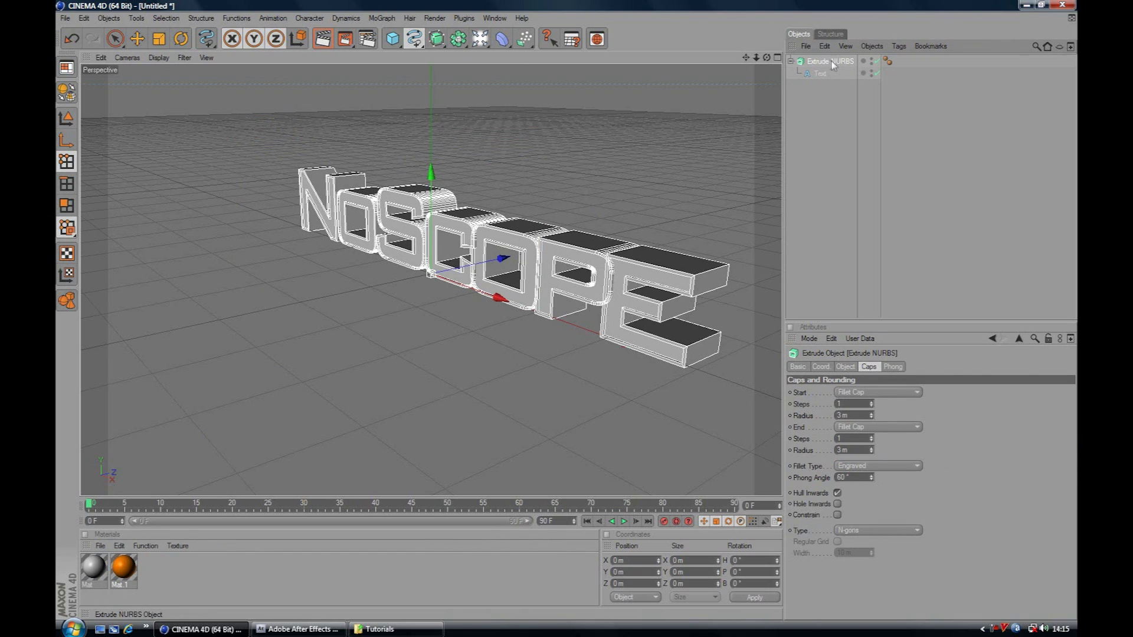
click(68, 94)
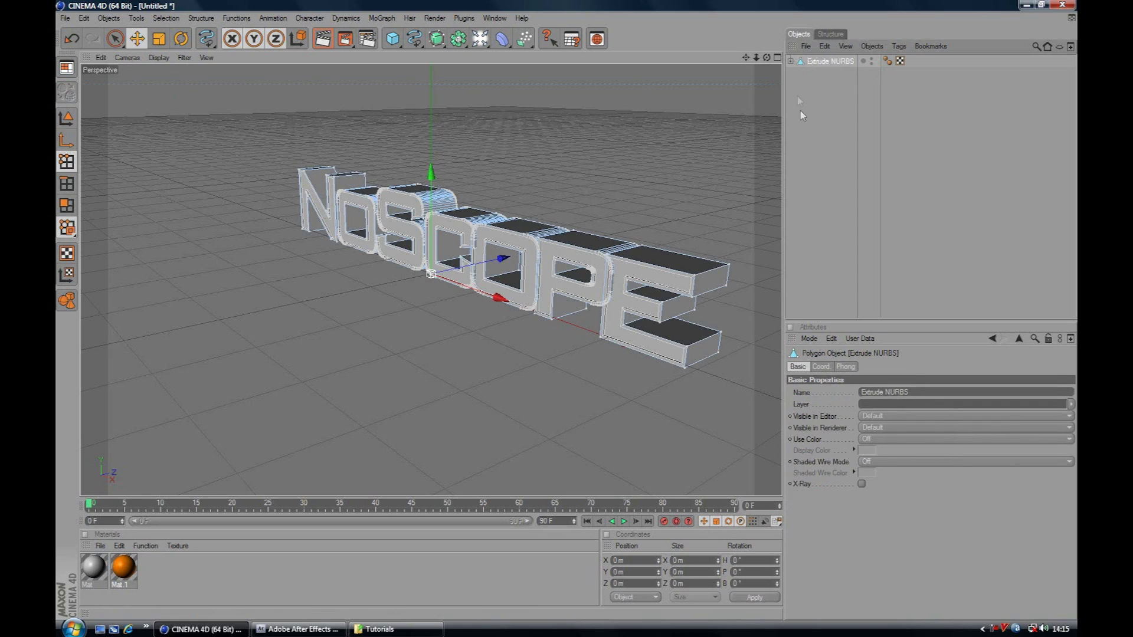
click(790, 62)
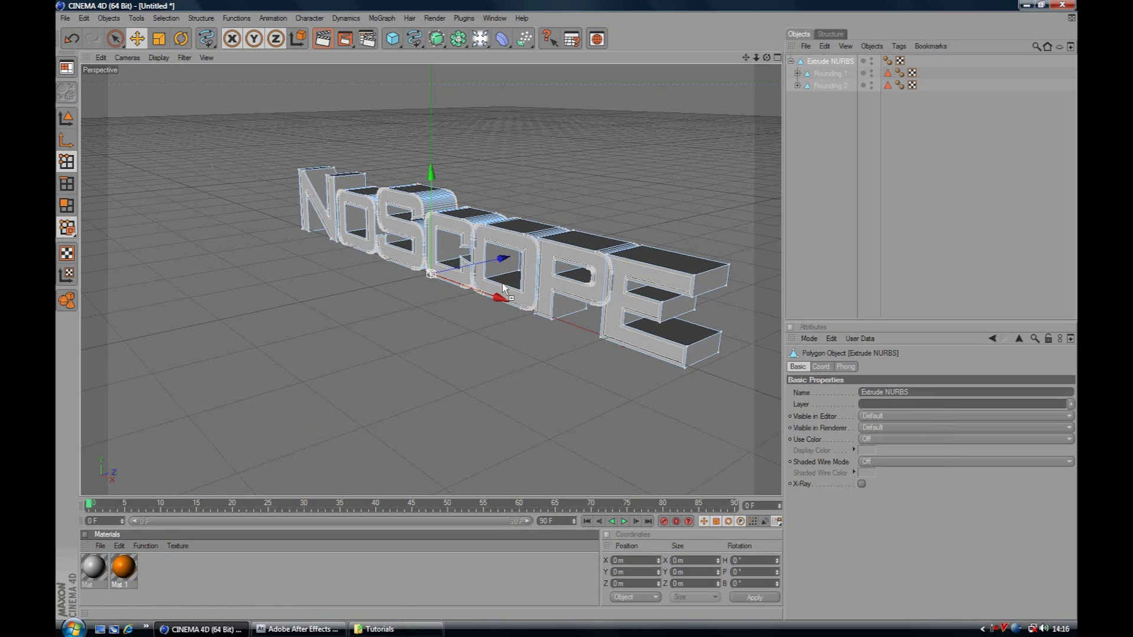
drag(527, 276, 530, 276)
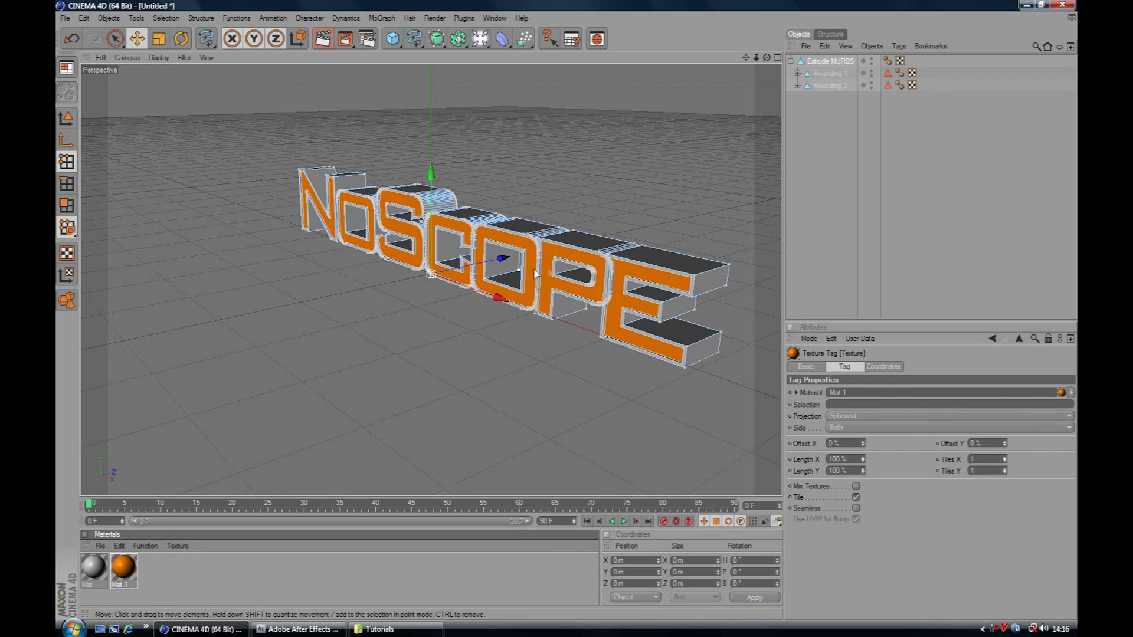
- Load the user material preset Outside Gray and apply it to the extruded sides of the text
click(101, 544)
mouse_move(168, 507)
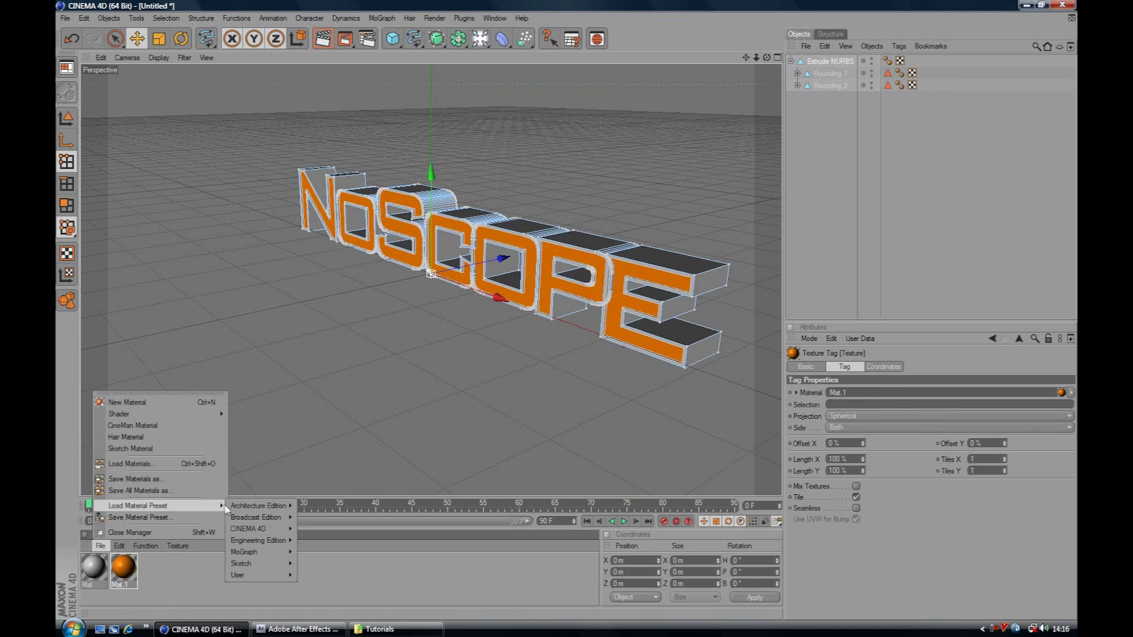
mouse_move(275, 574)
mouse_move(312, 581)
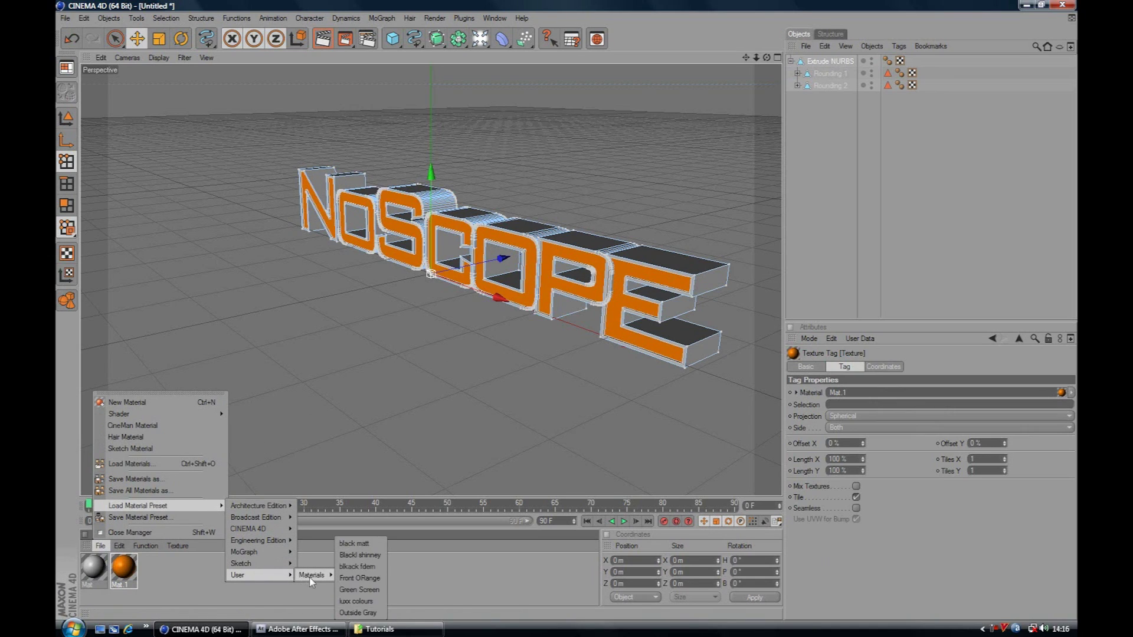
click(369, 612)
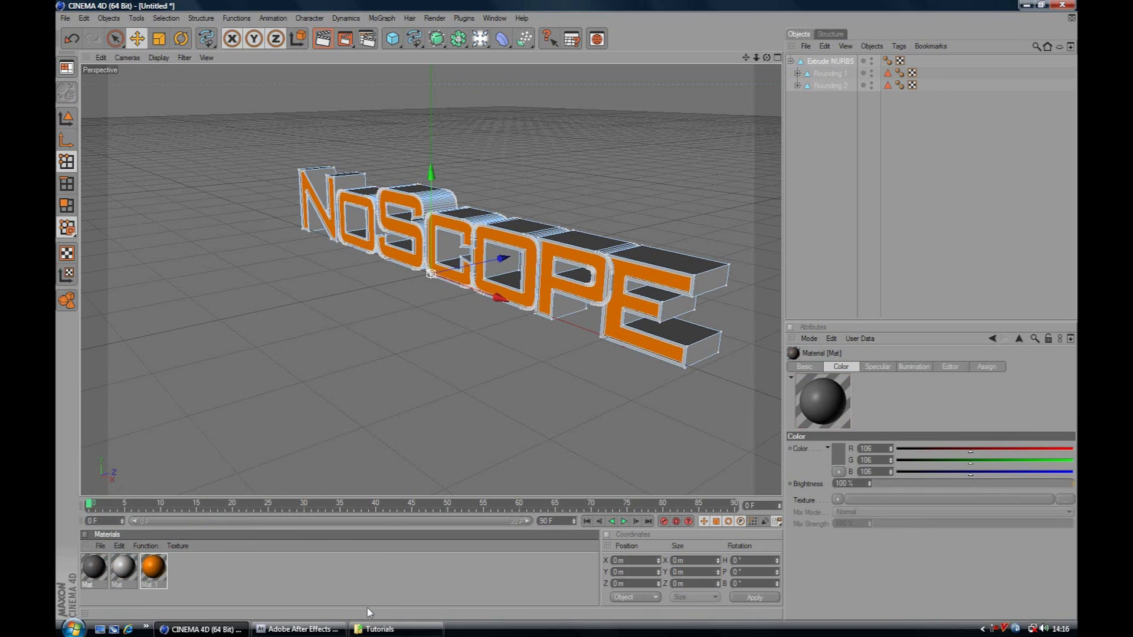
drag(102, 584, 707, 292)
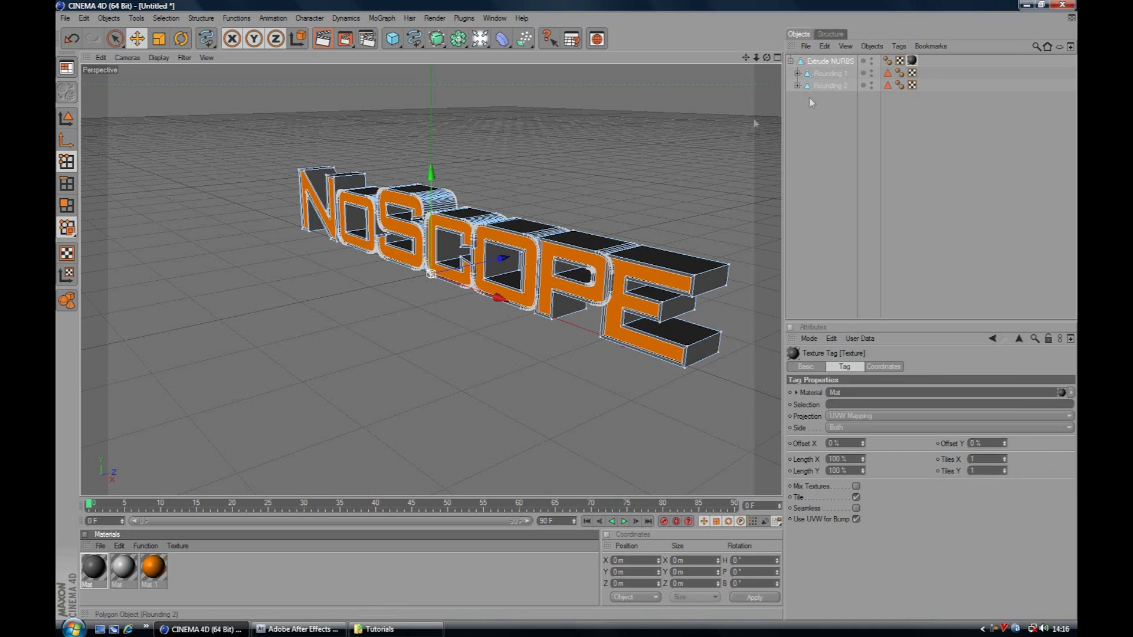
- Apply the orange material to the Rounding 1 object of the text and add a Sky object to the scene
drag(139, 574, 838, 72)
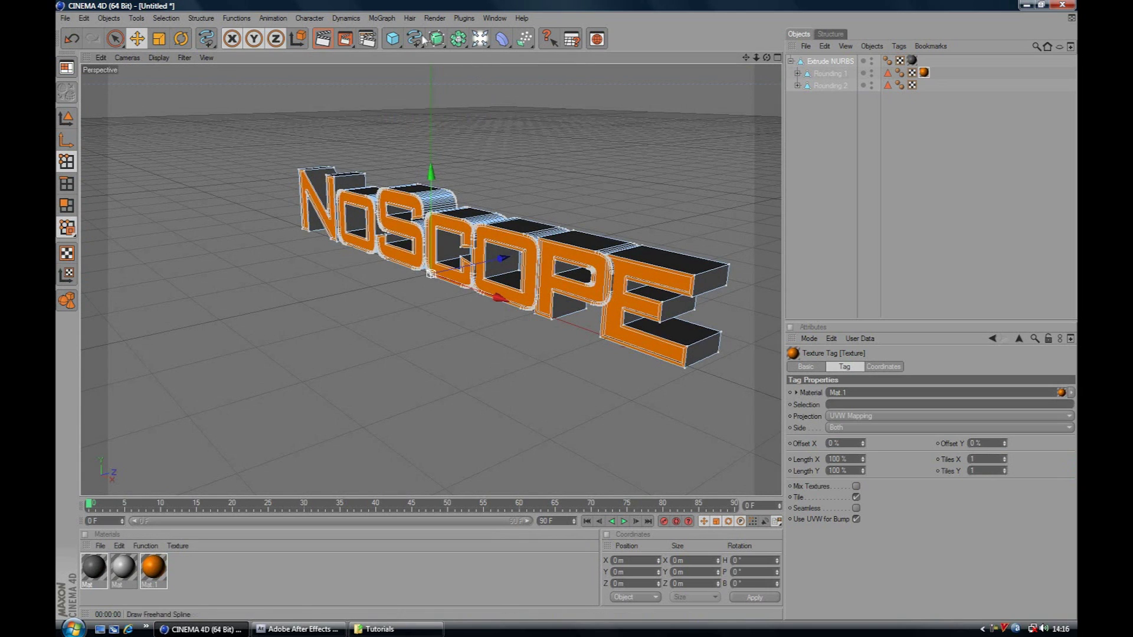
click(501, 44)
click(481, 46)
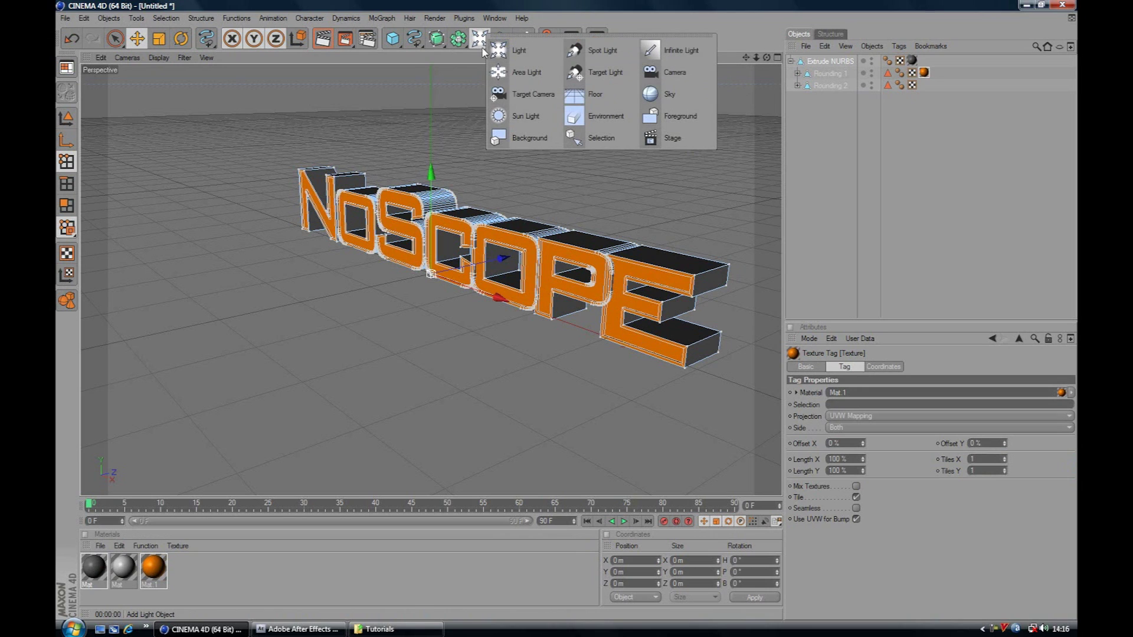
click(661, 98)
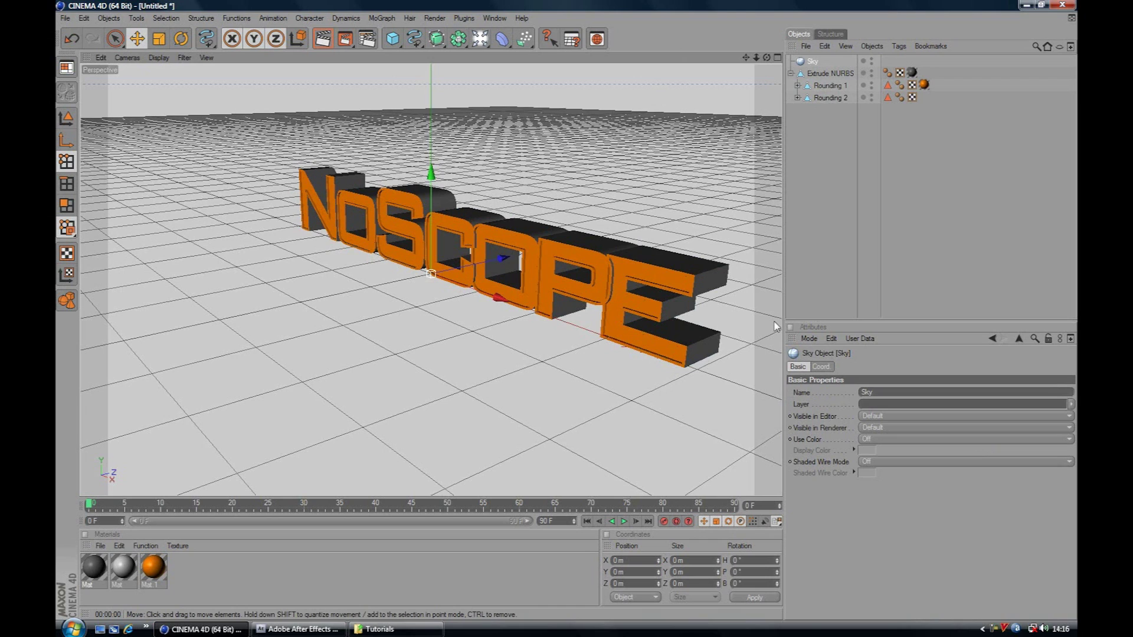
- Render the perspective view to check the orange and gray text against the sky
click(322, 39)
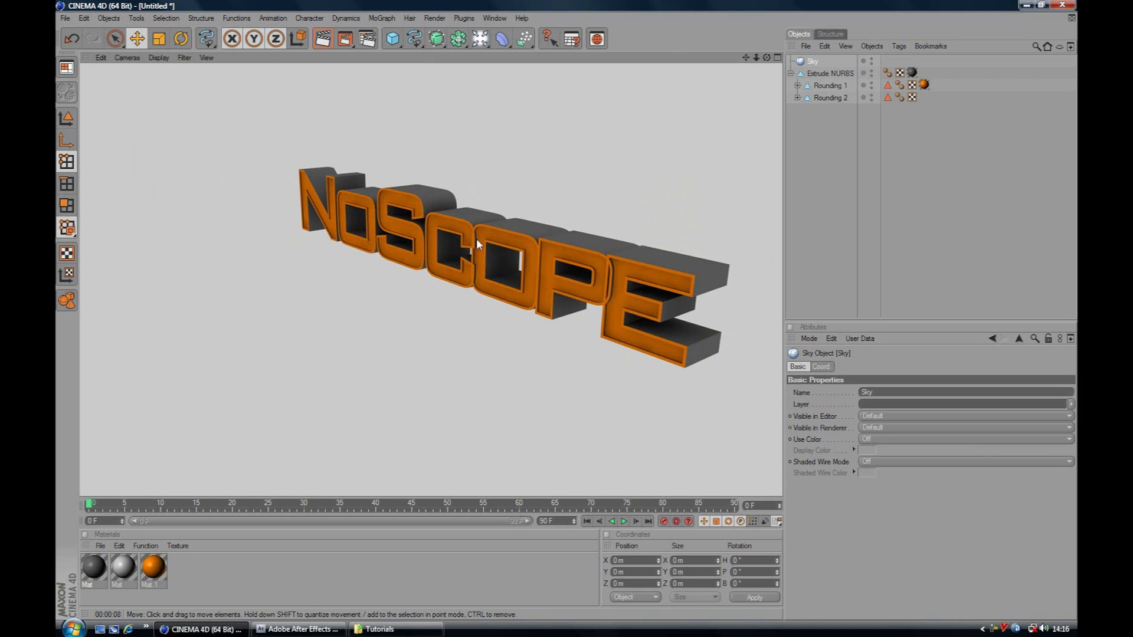
click(441, 165)
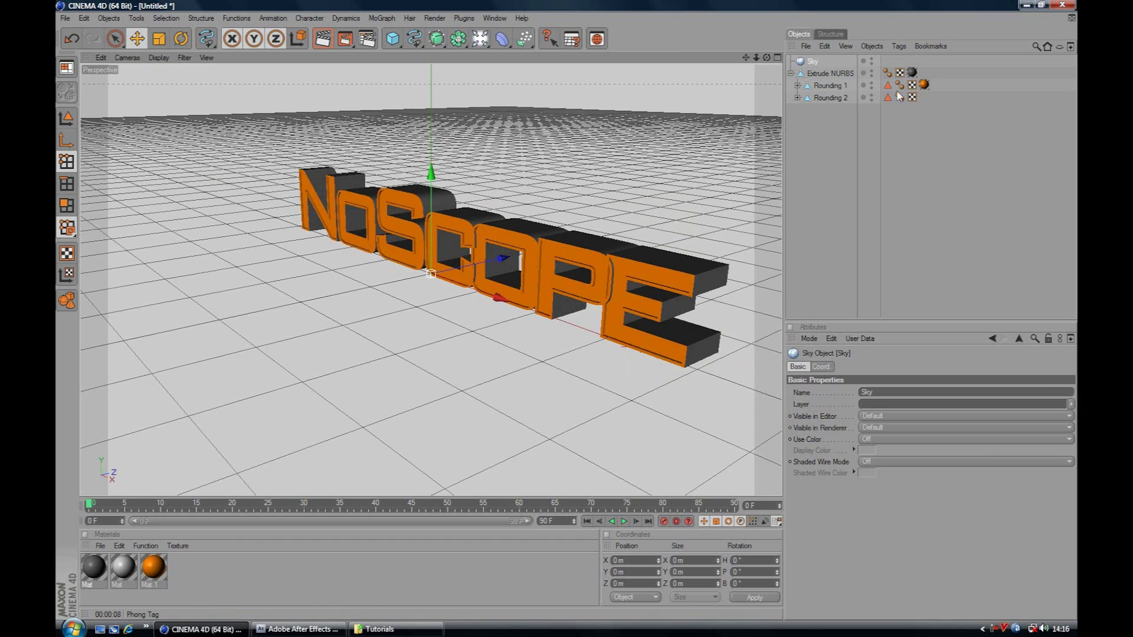
- Change the orange material's color to blue with RGB values 0, 140, 255
double_click(147, 567)
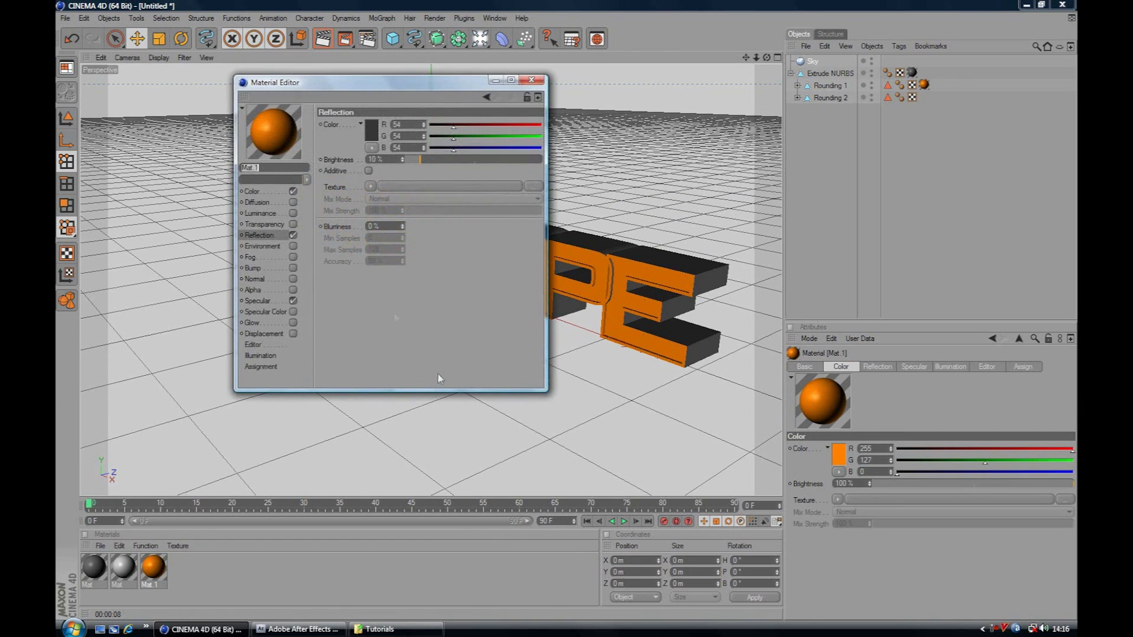
click(252, 192)
click(367, 131)
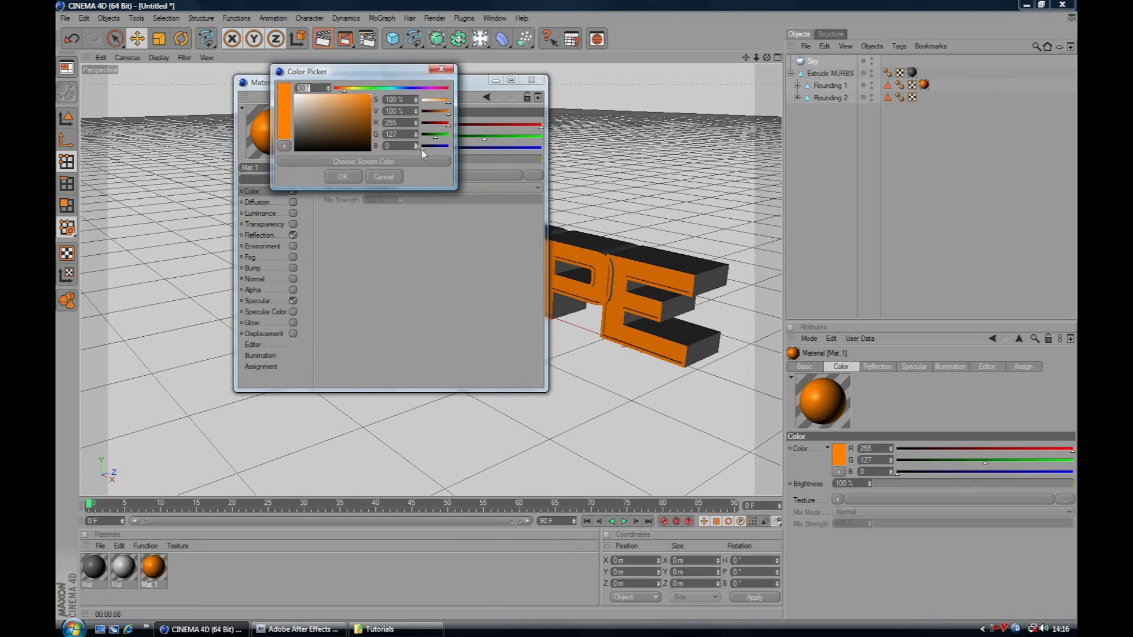
click(400, 88)
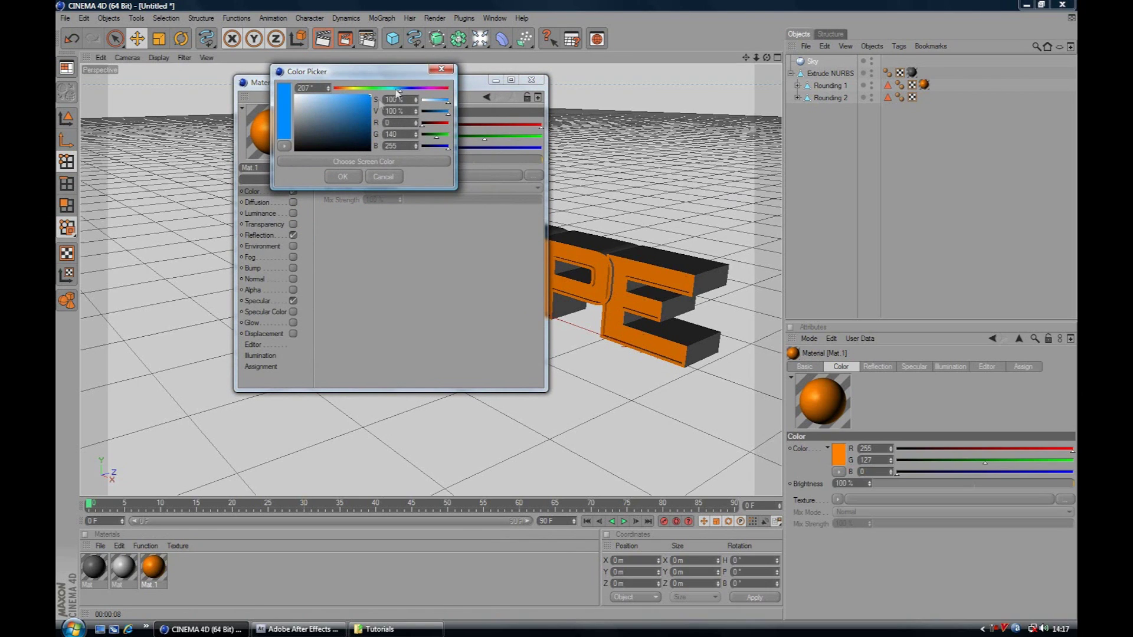
click(343, 177)
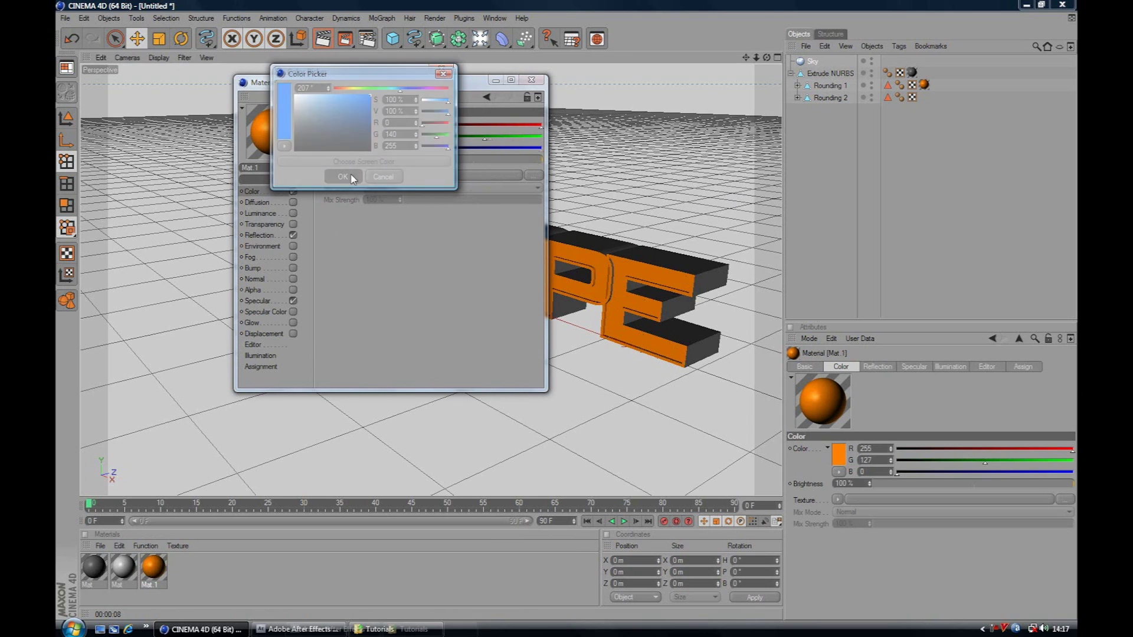
click(532, 86)
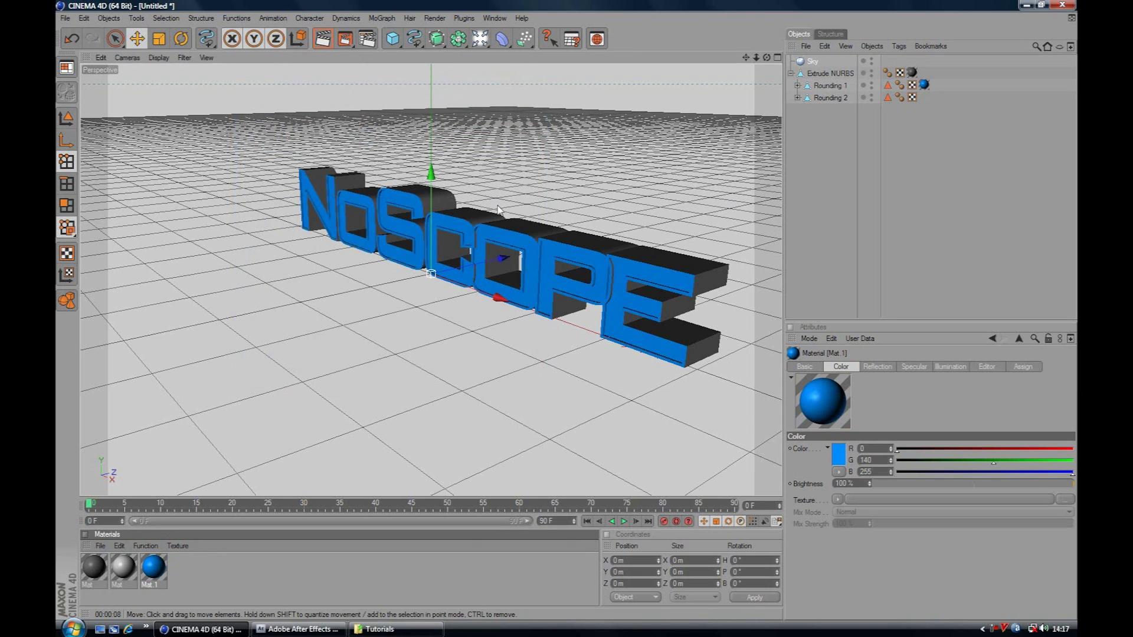
- Render the perspective view to check the blue material on the letters
click(523, 232)
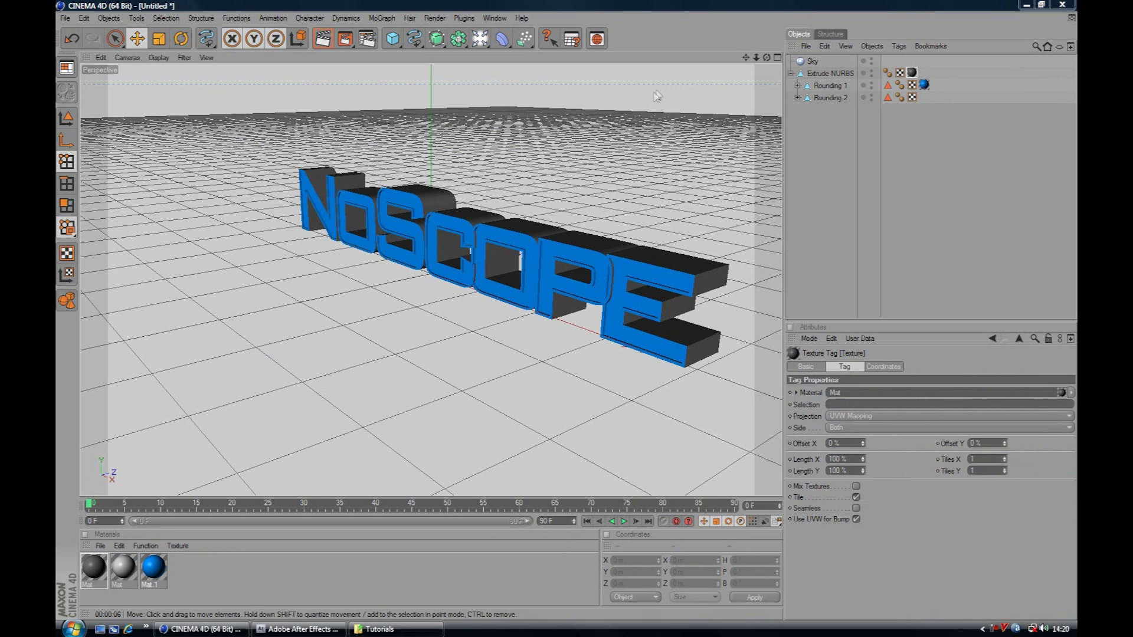
click(323, 38)
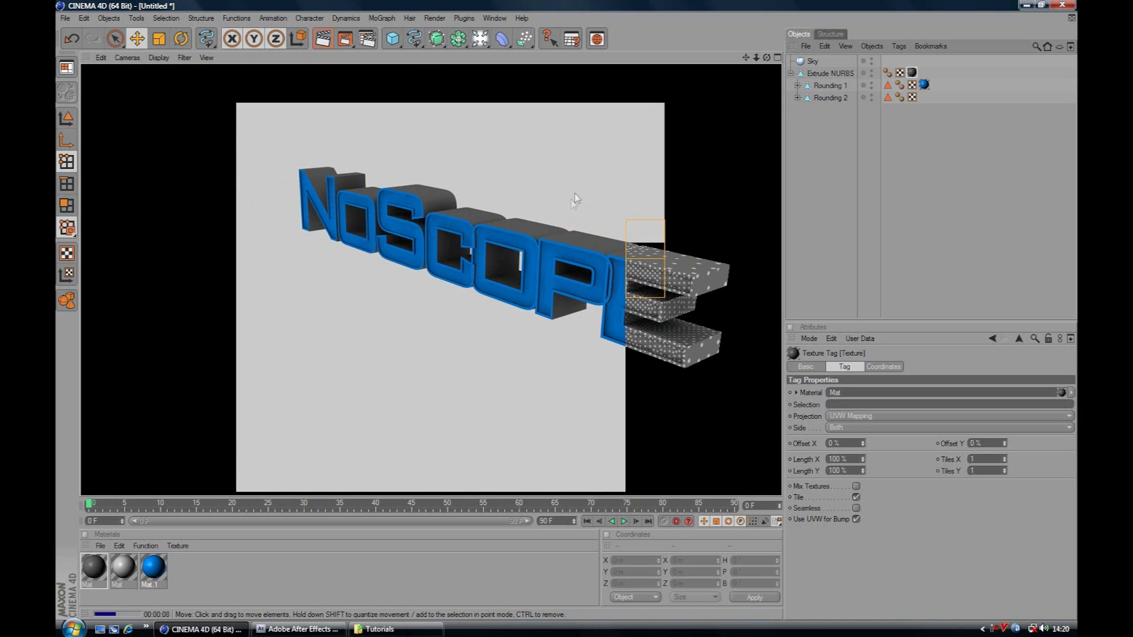
click(576, 198)
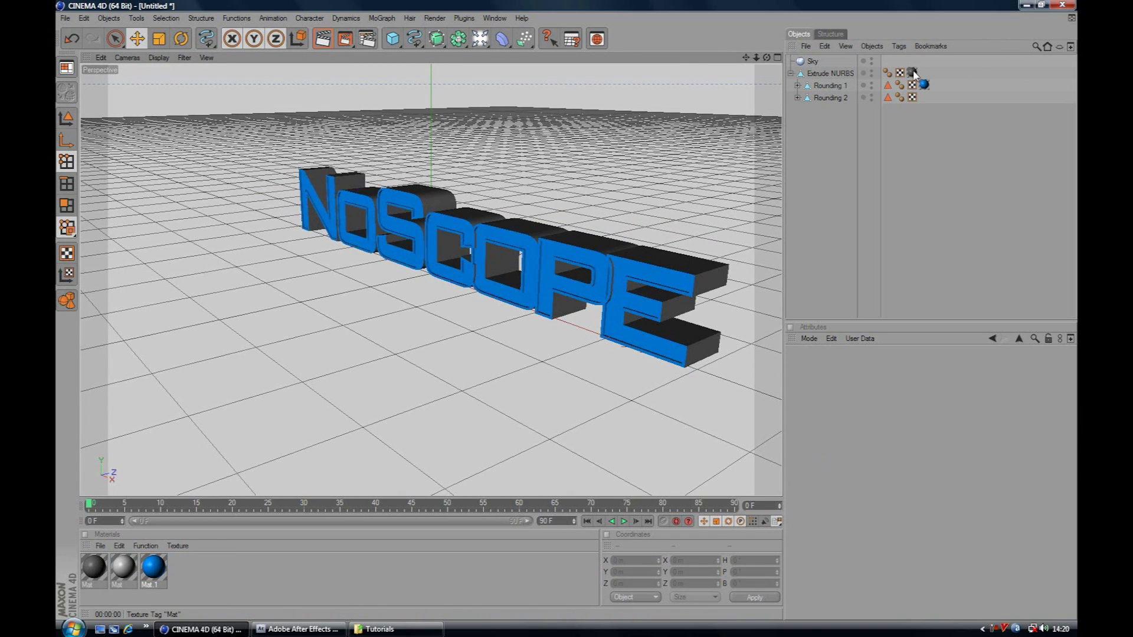
- Move the dark gray texture tag from Extrude NURBS to Rounding 1 and preview the result in a render
mouse_move(912, 72)
mouse_down()
mouse_move(945, 83)
mouse_move(936, 86)
mouse_up()
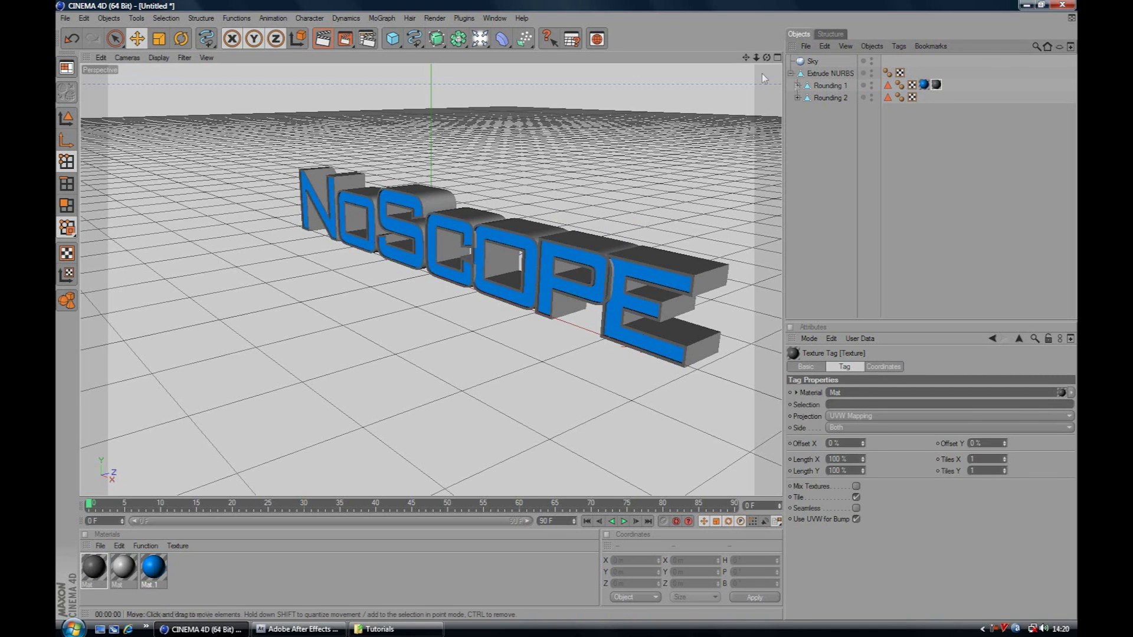
click(323, 38)
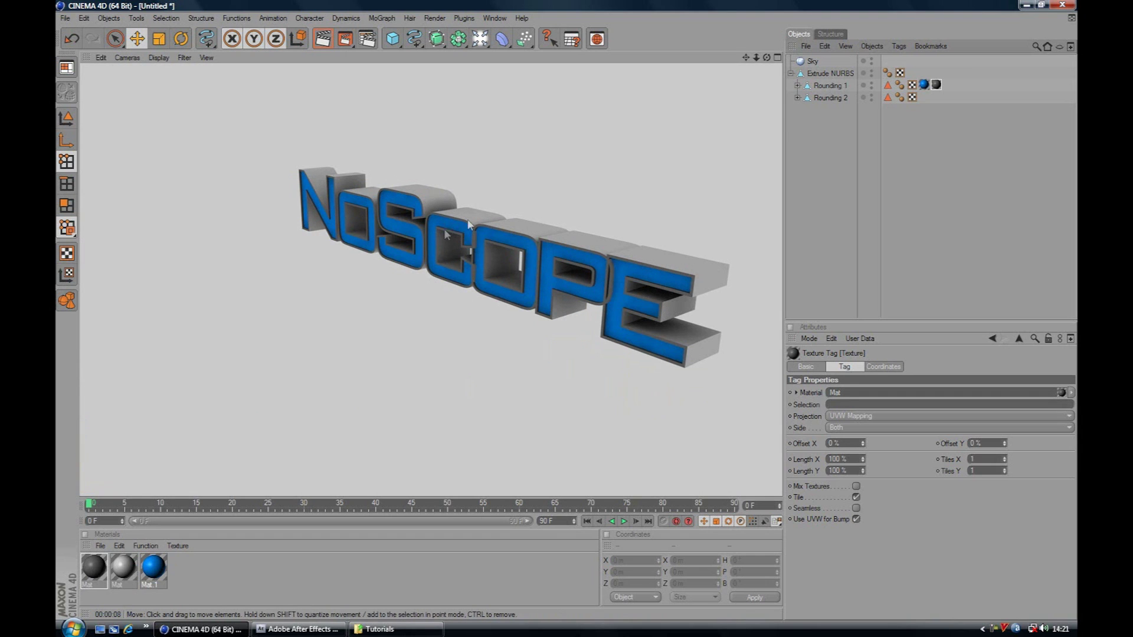
click(903, 157)
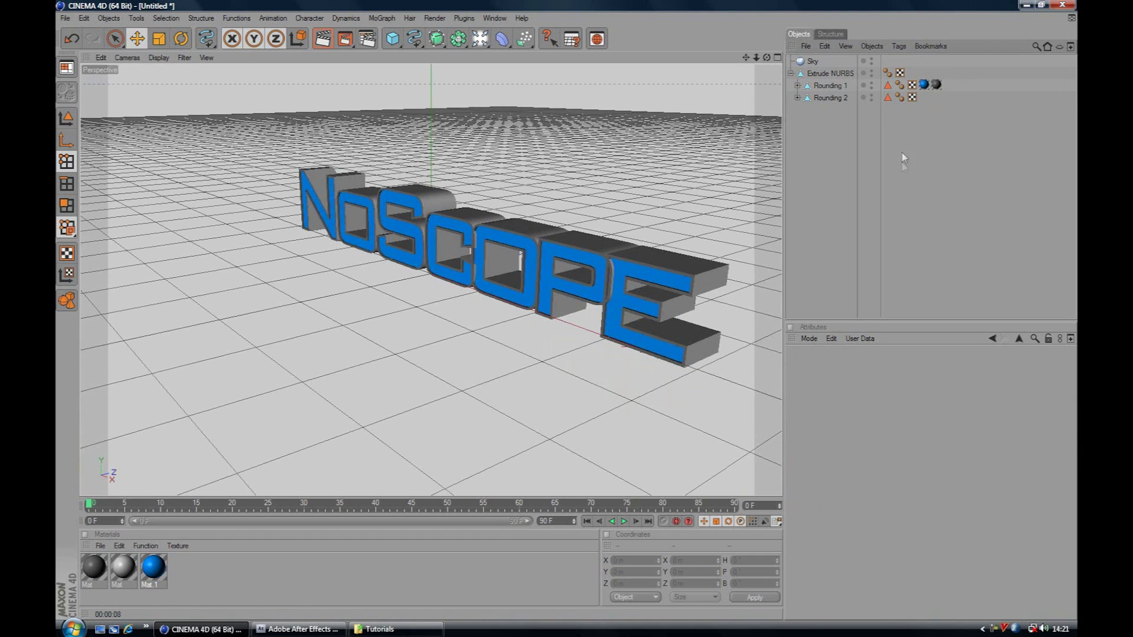
- Move the blue texture tag from Rounding 1 to Extrude NURBS and render the view to check it
drag(932, 93, 914, 75)
click(322, 38)
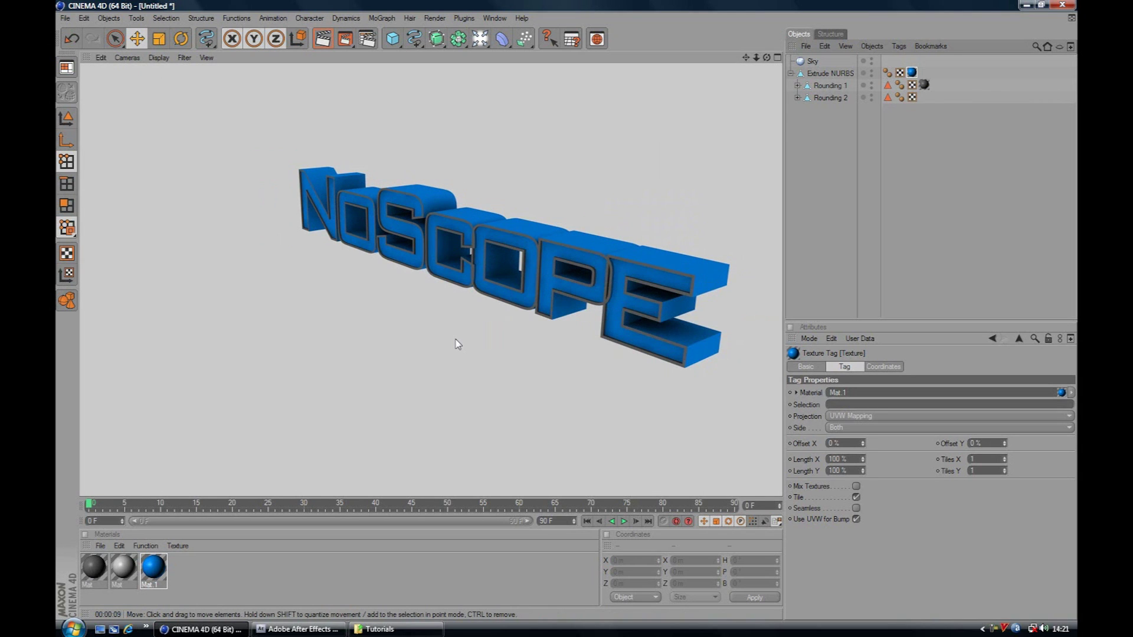
click(456, 340)
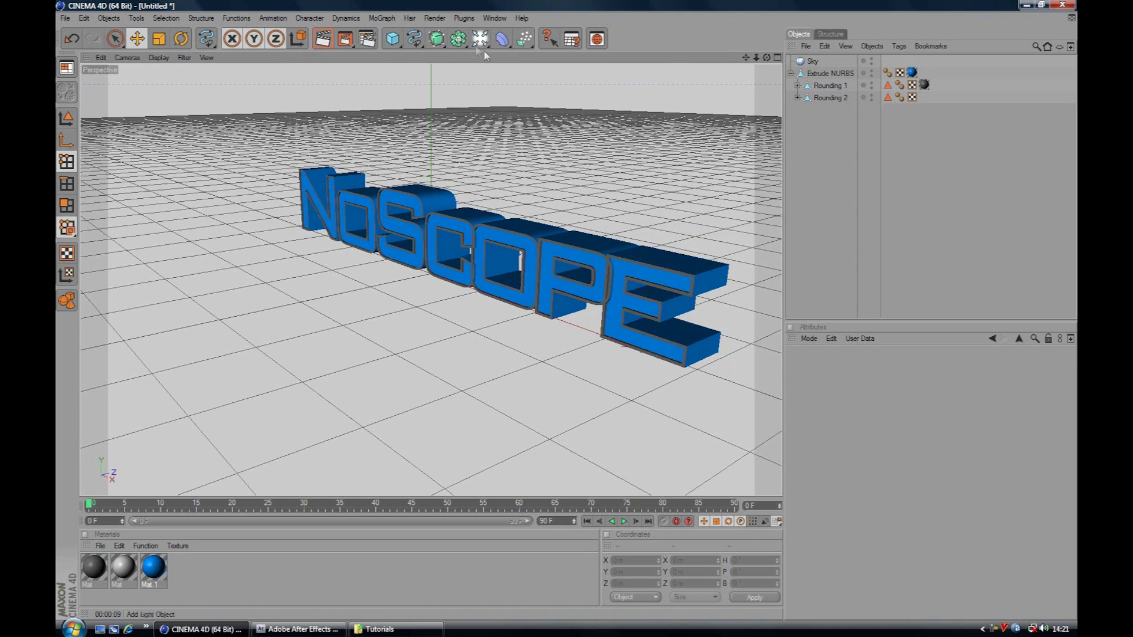
- Add a Plane primitive to the scene
alt+drag(608, 176, 605, 183)
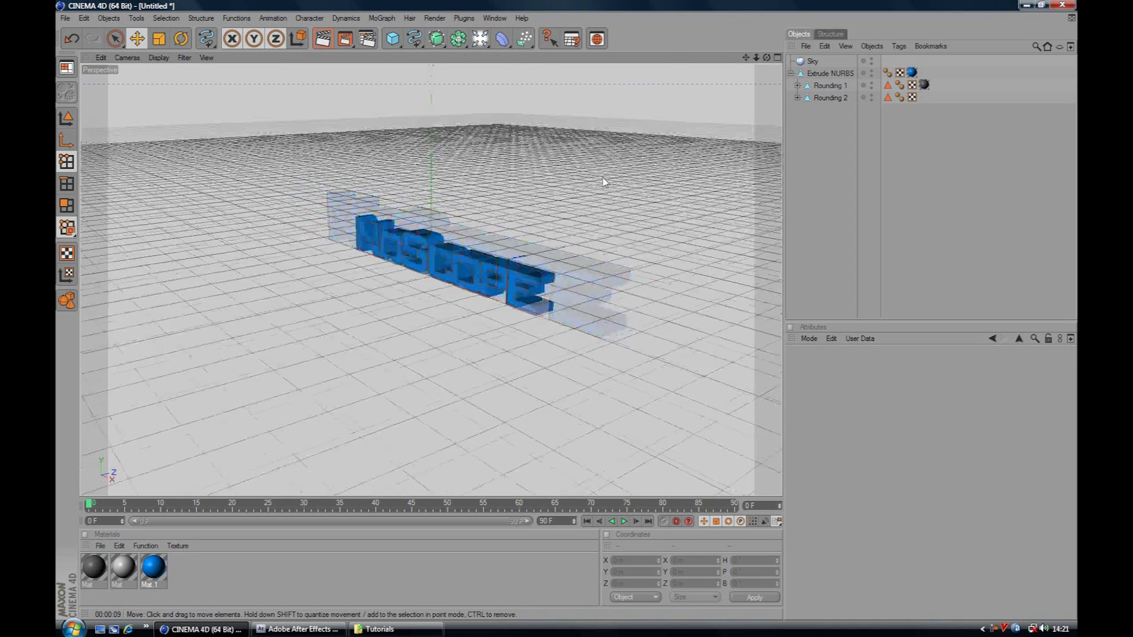
scroll(603, 182, down, 3)
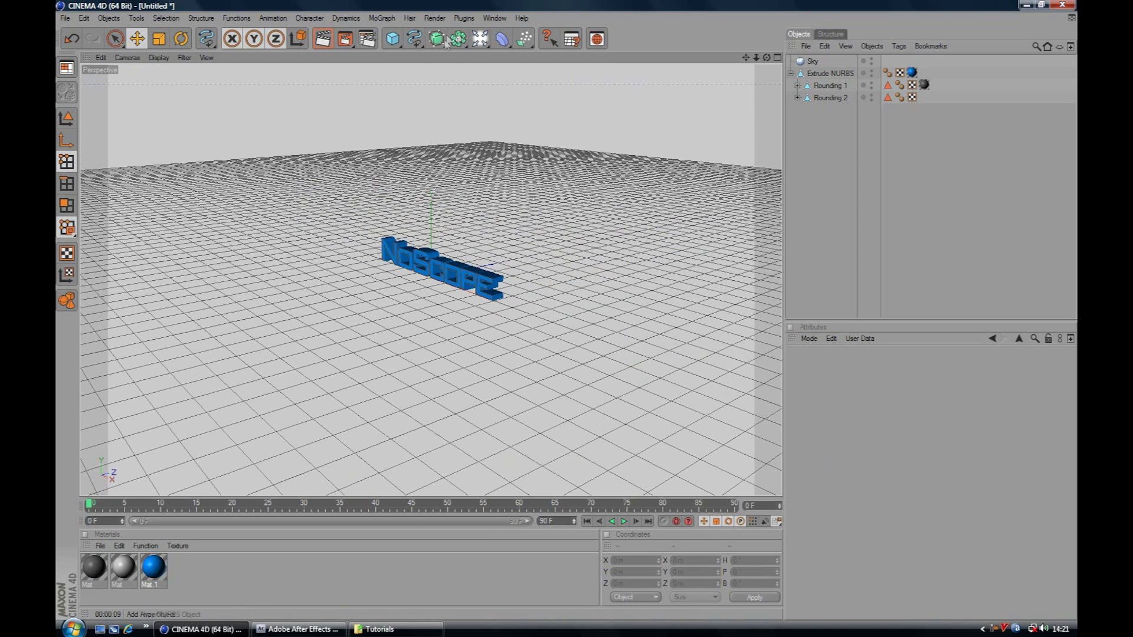
click(480, 39)
click(503, 40)
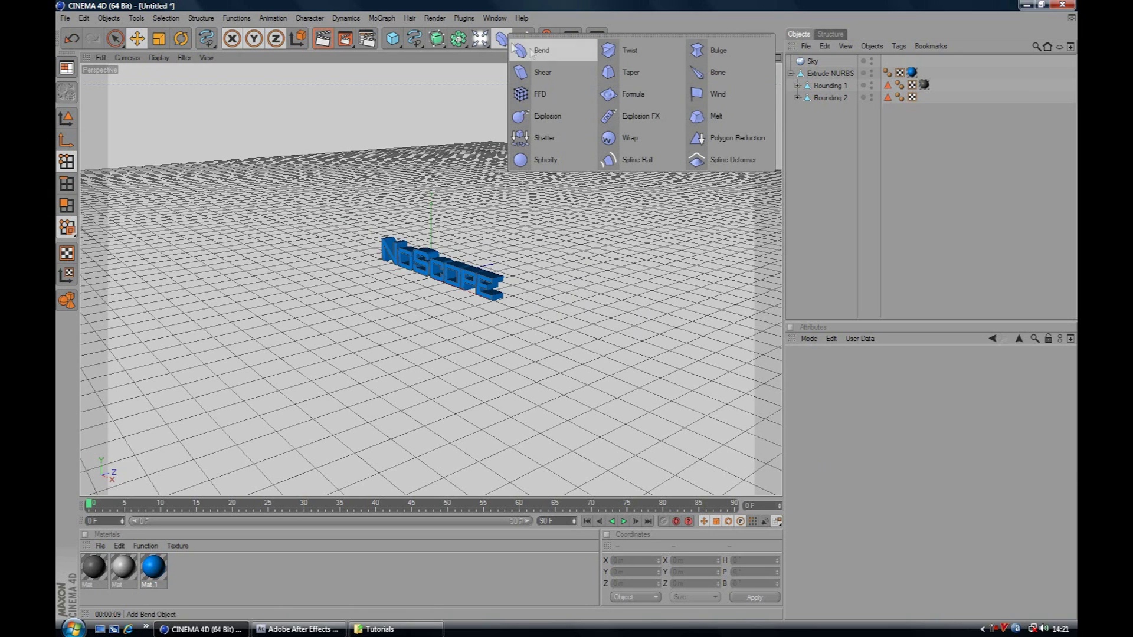
click(406, 46)
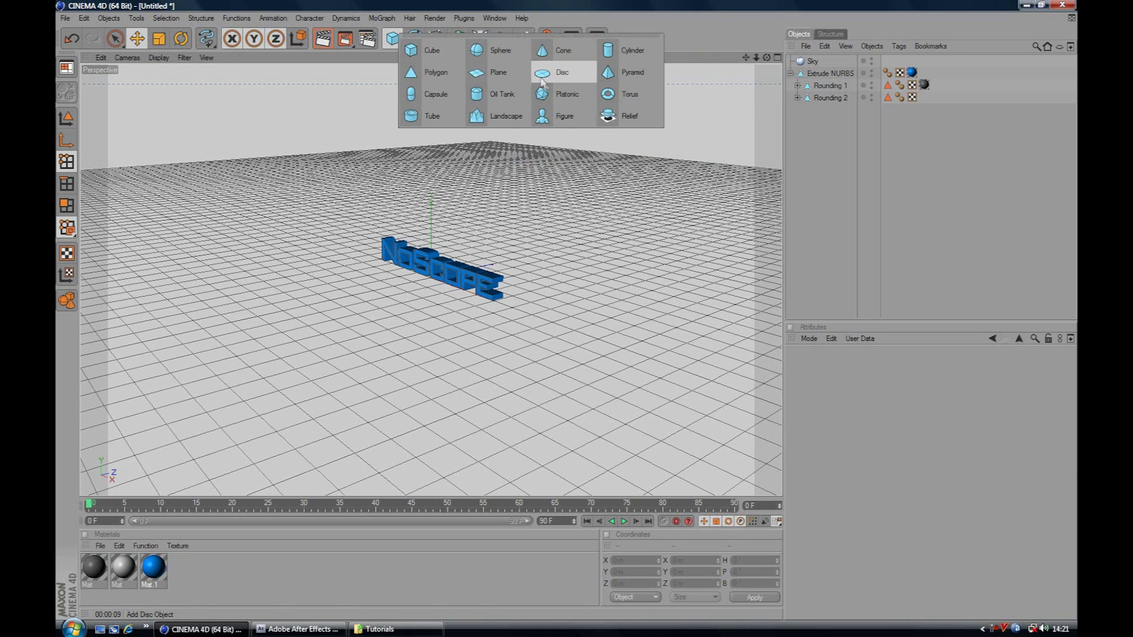
click(512, 77)
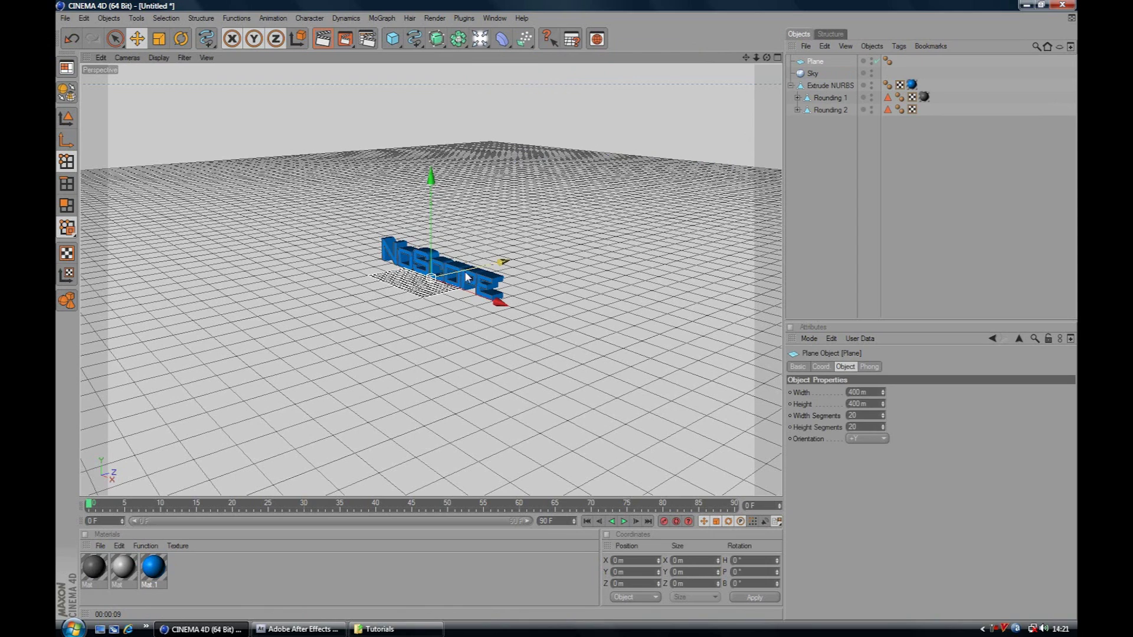
- Move the plane behind the NoScope text and rotate it upright so it stands as a backdrop
drag(499, 261, 567, 246)
drag(431, 275, 431, 274)
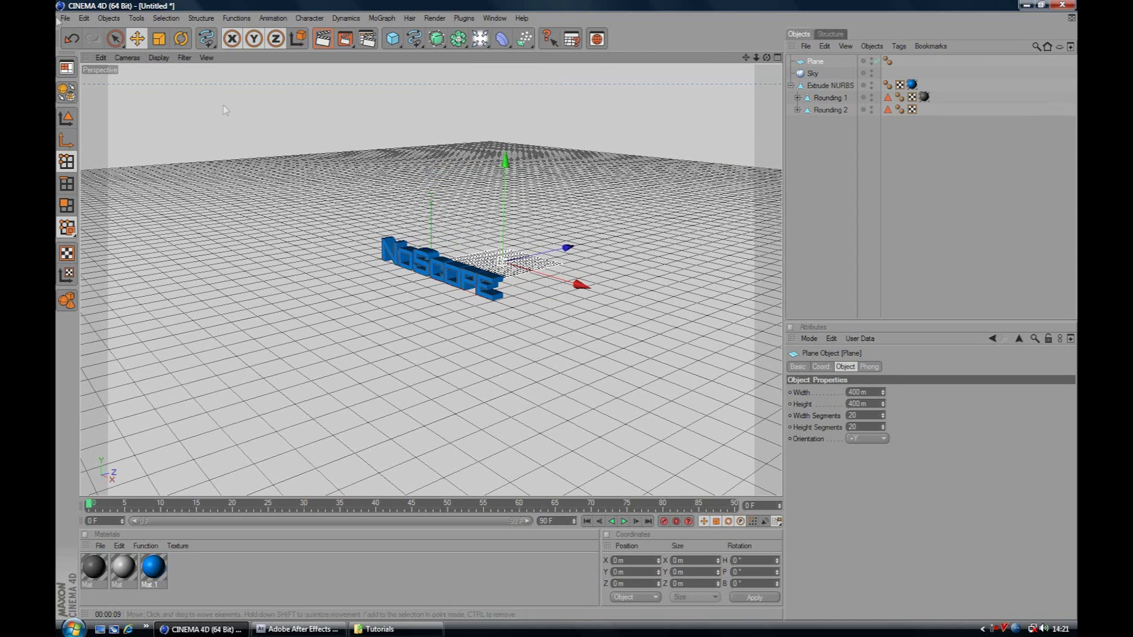
click(176, 42)
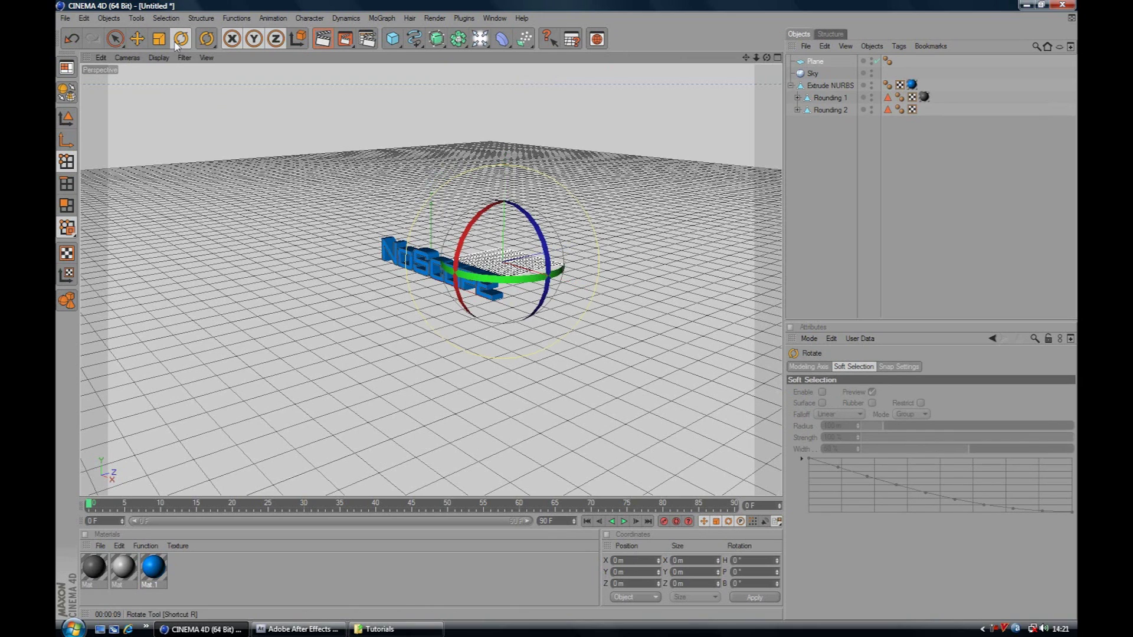
drag(480, 230, 464, 336)
key(ctrl+z)
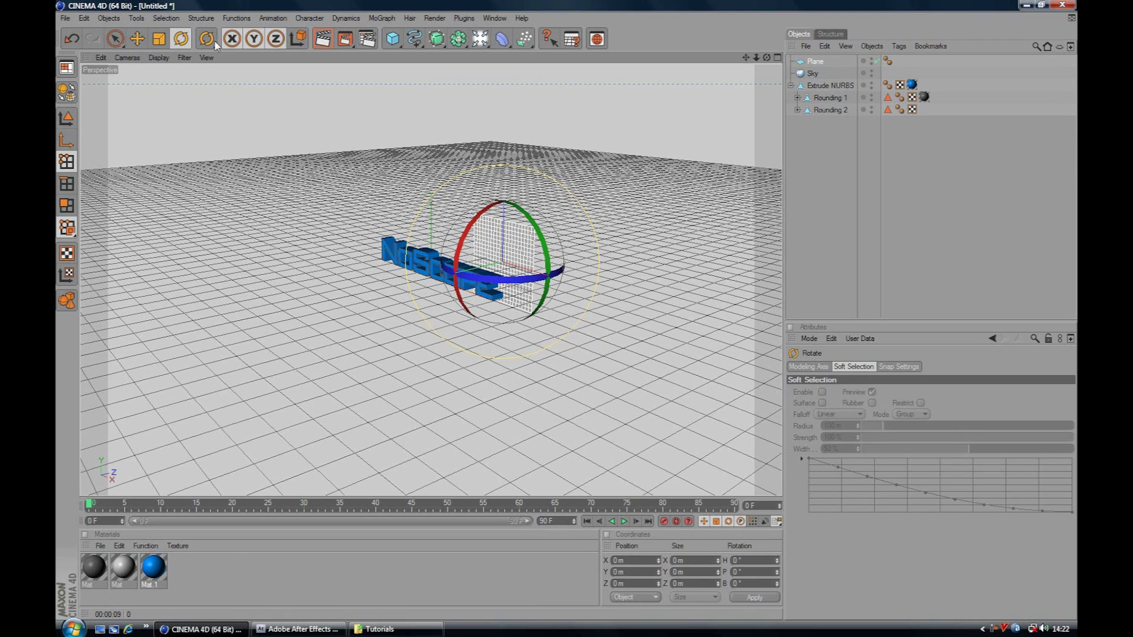
- Scale the plane up to a large wall behind the text and shift it along its X axis
click(158, 39)
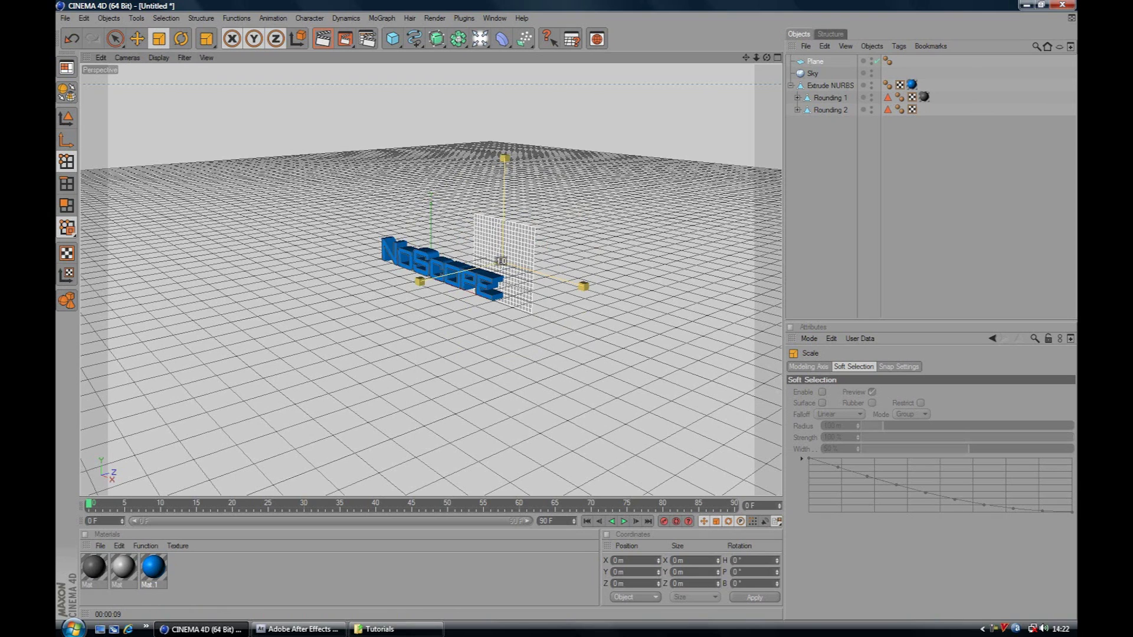
drag(502, 261, 780, 261)
click(137, 39)
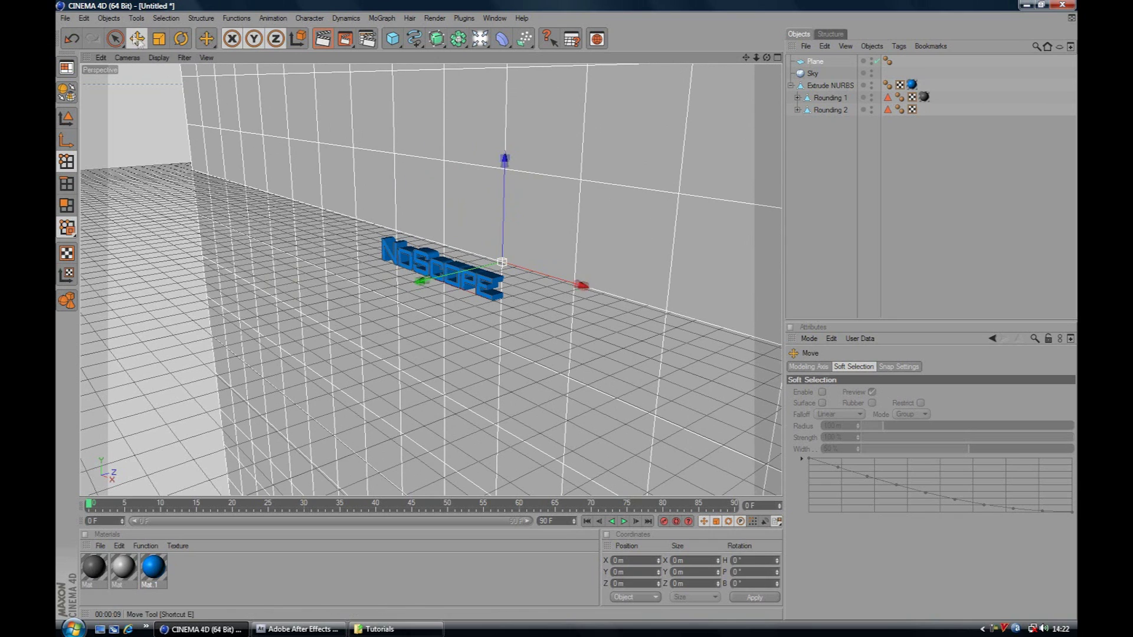
drag(579, 287, 523, 268)
- Select the Extrude NURBS text and load the user material preset Green Screen
drag(766, 57, 728, 66)
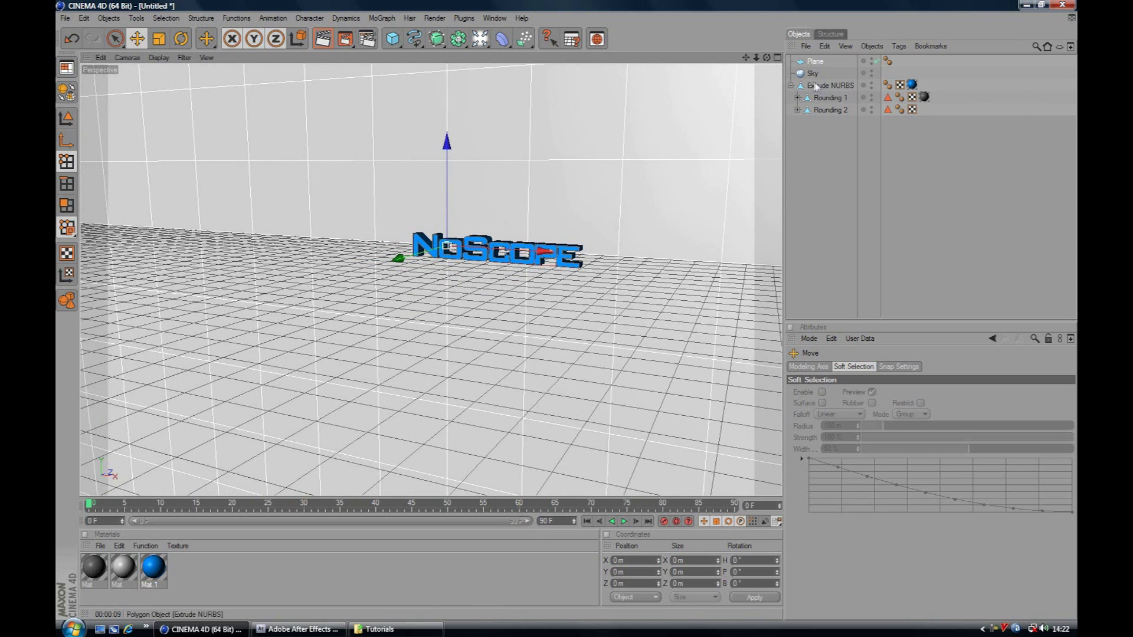
click(822, 86)
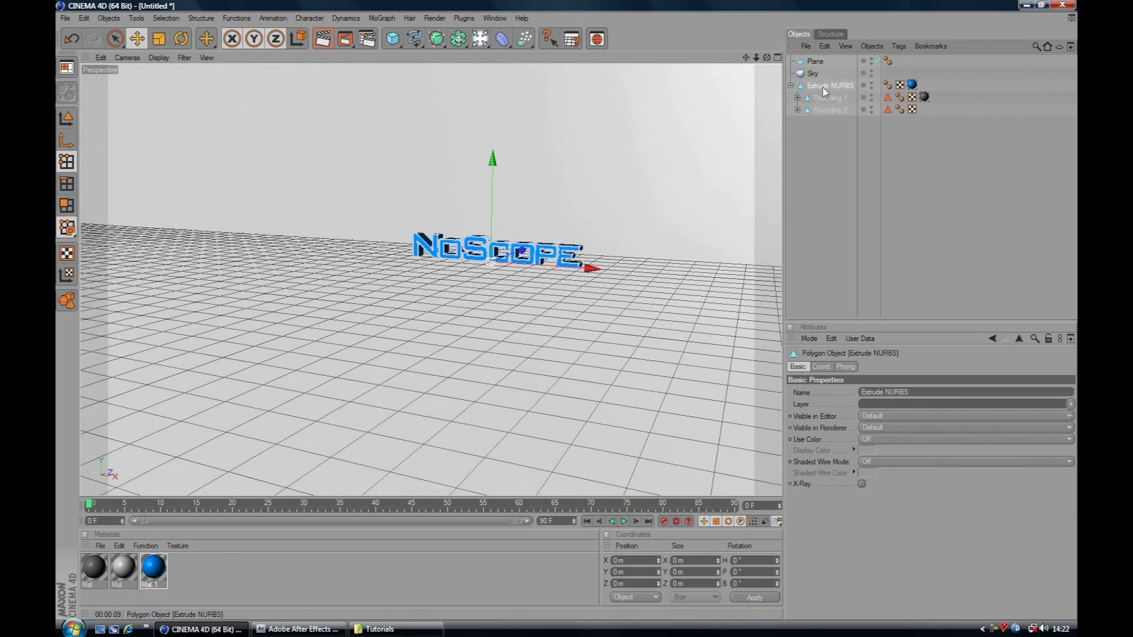
mouse_move(766, 57)
mouse_down()
mouse_move(700, 151)
mouse_move(746, 65)
mouse_up()
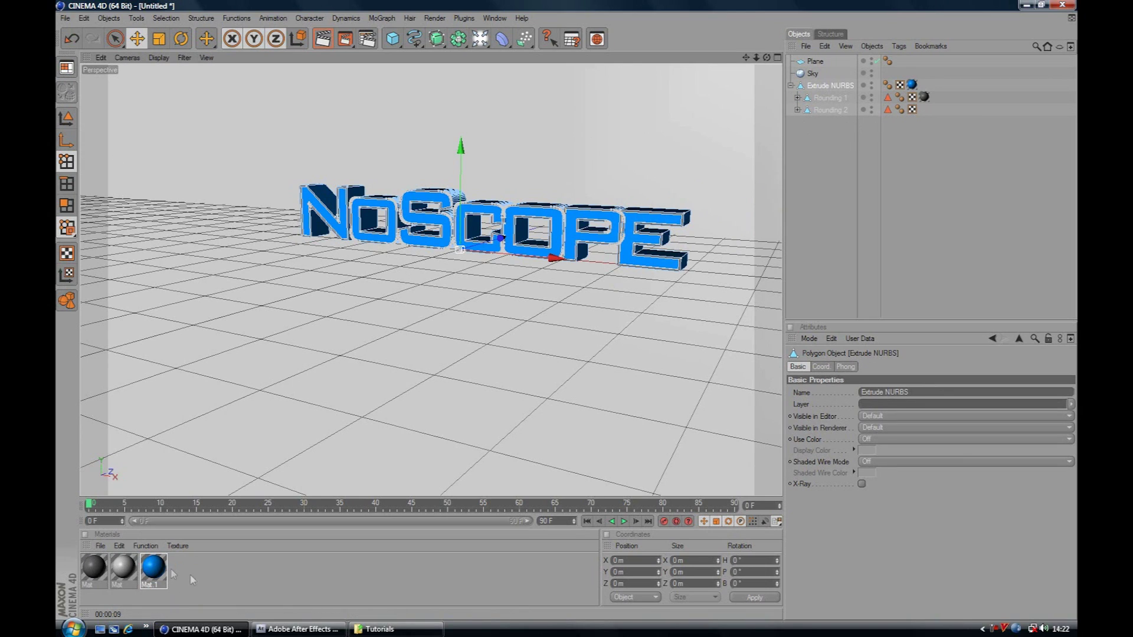
click(99, 546)
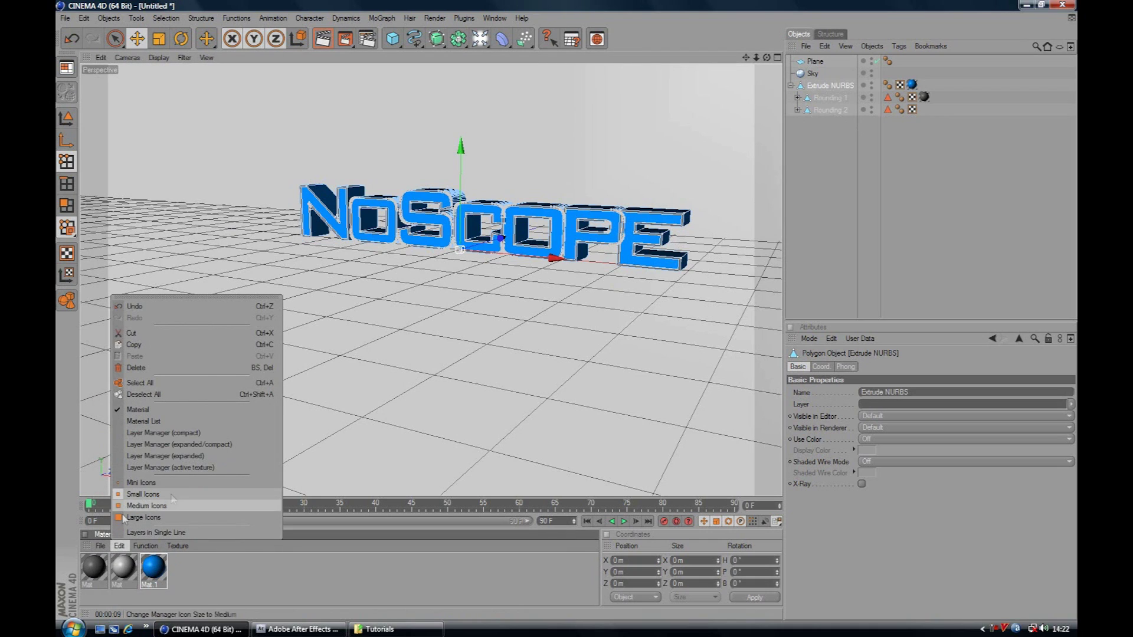
mouse_move(153, 506)
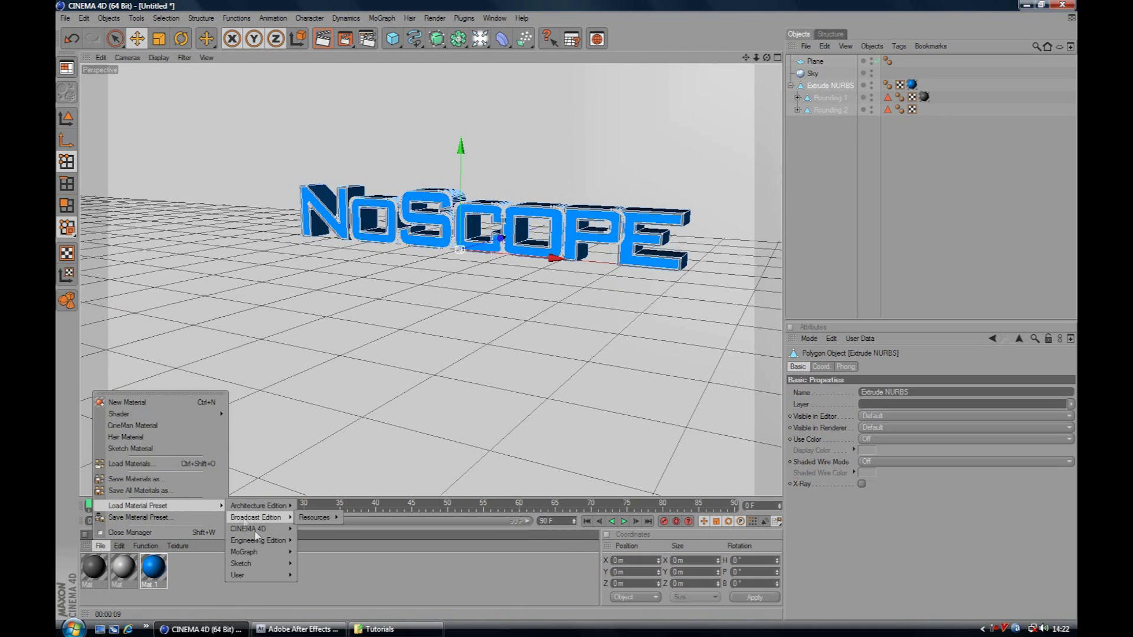
mouse_move(251, 575)
mouse_move(314, 575)
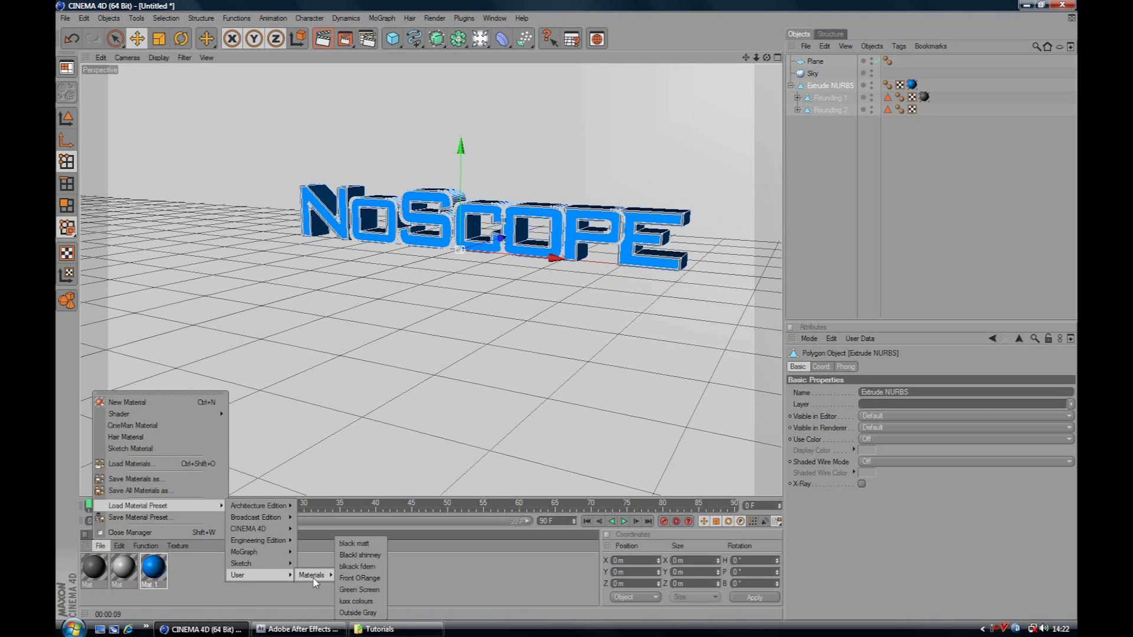
click(360, 590)
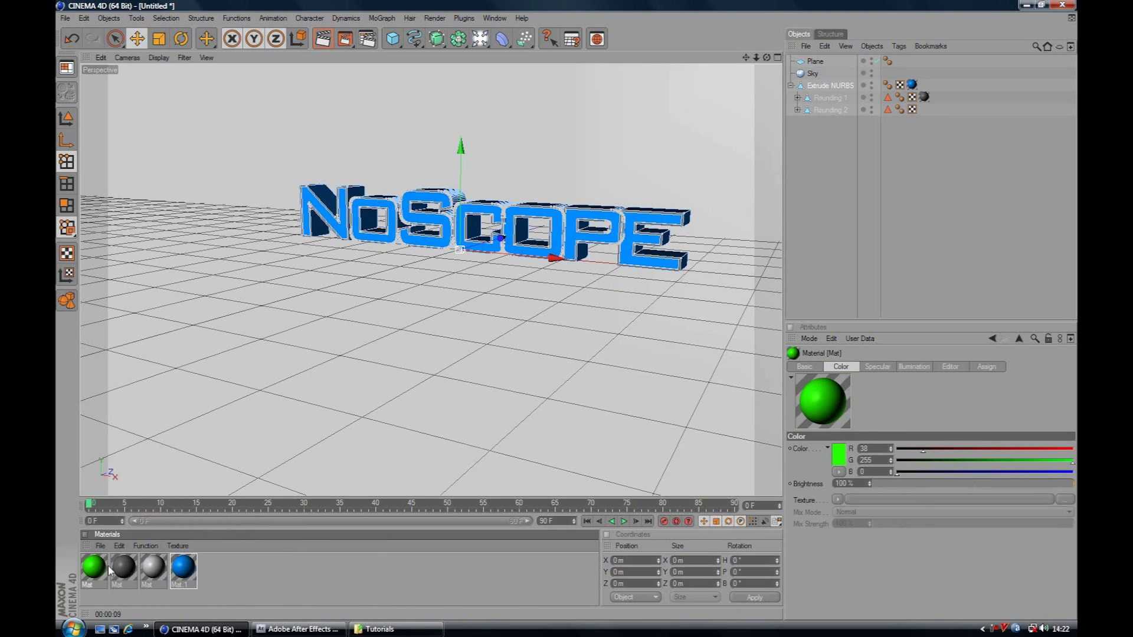
- Check the green material's color and specular settings, apply it to the backdrop plane, and render the active view
double_click(109, 571)
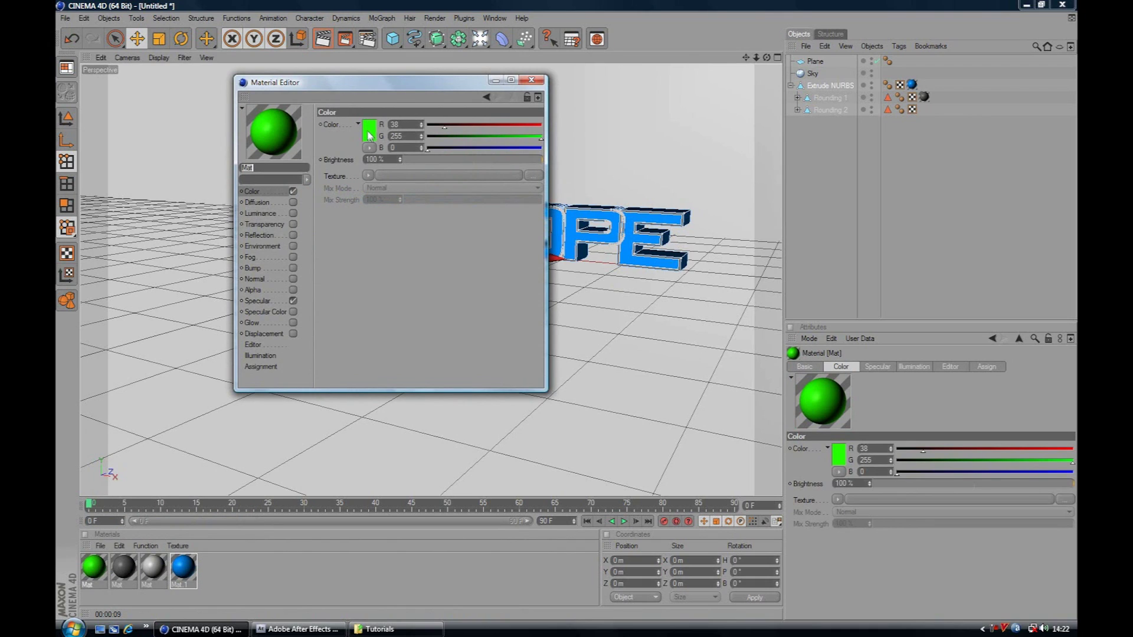
click(272, 301)
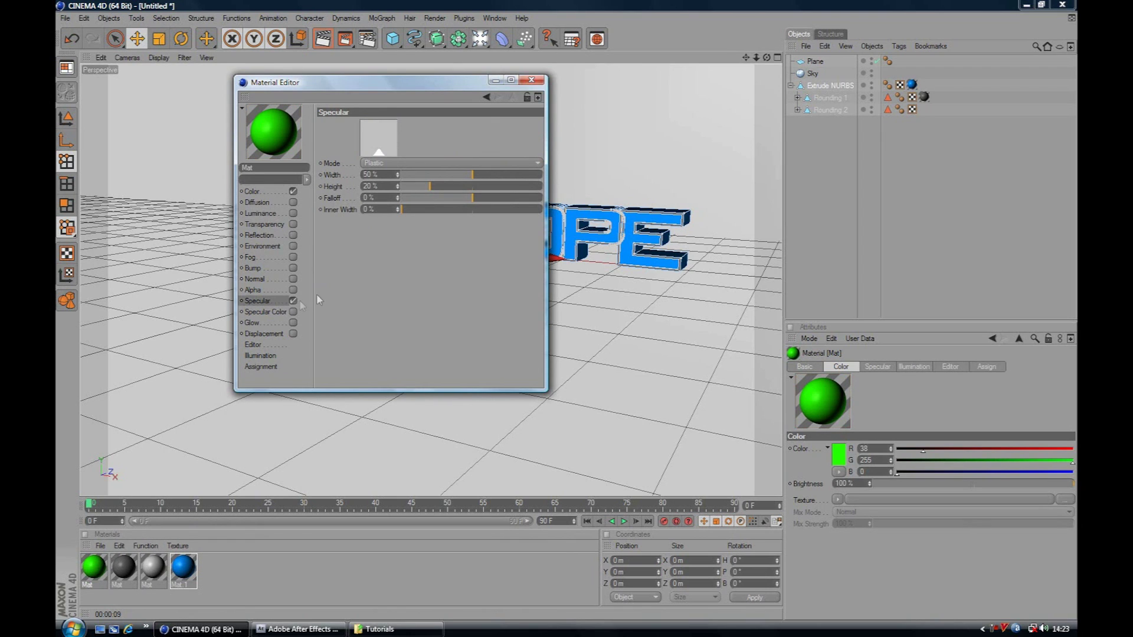
click(532, 80)
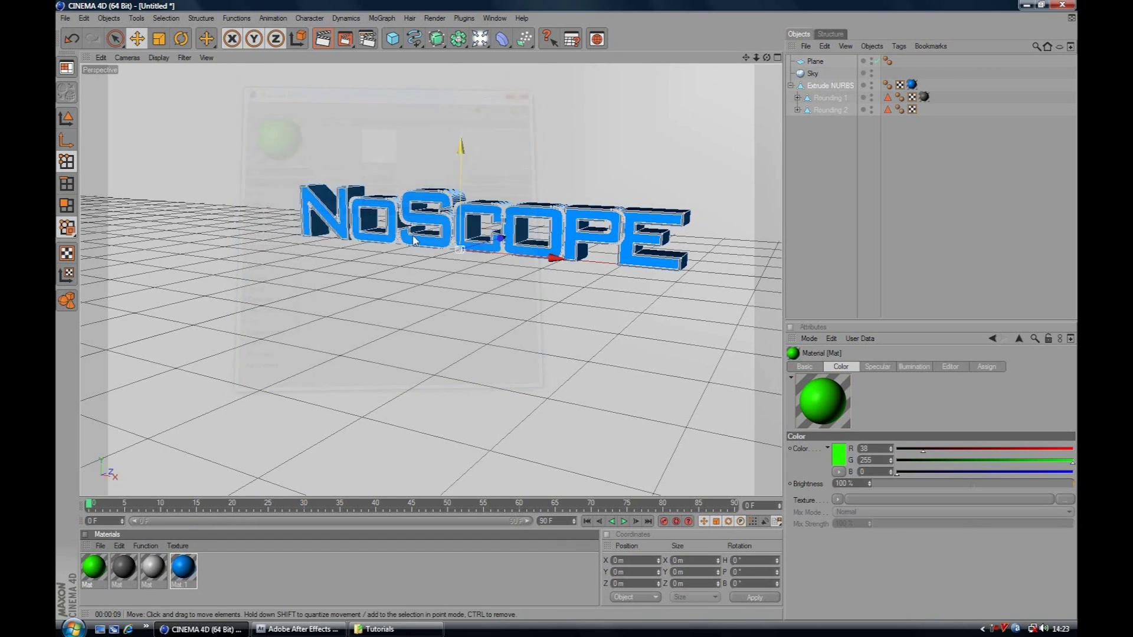
drag(88, 572, 330, 127)
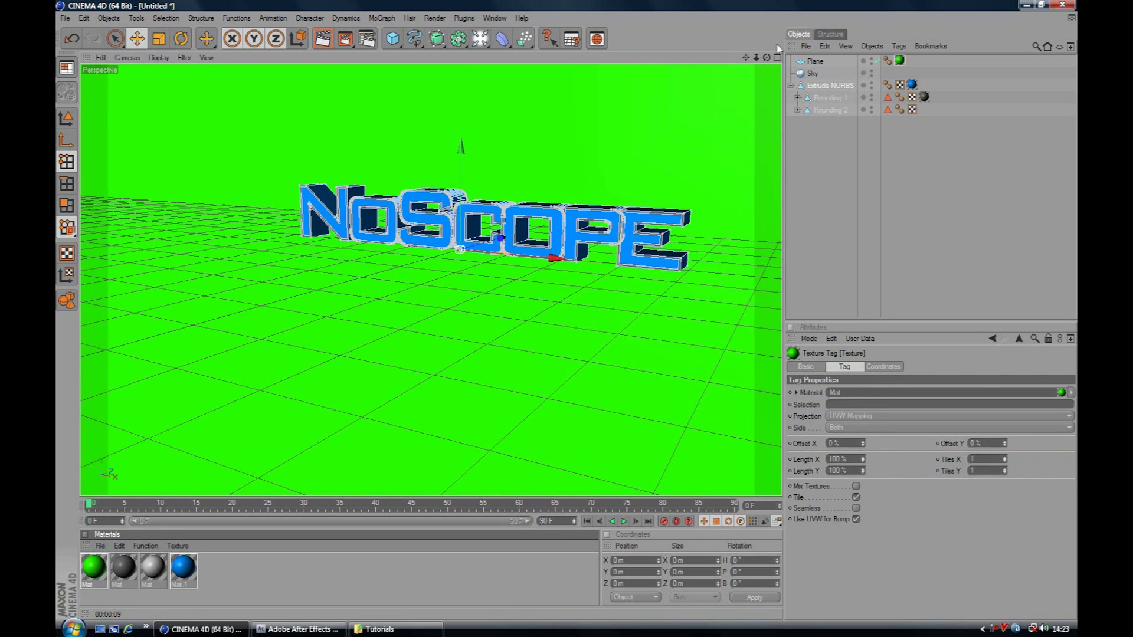
drag(746, 57, 651, 59)
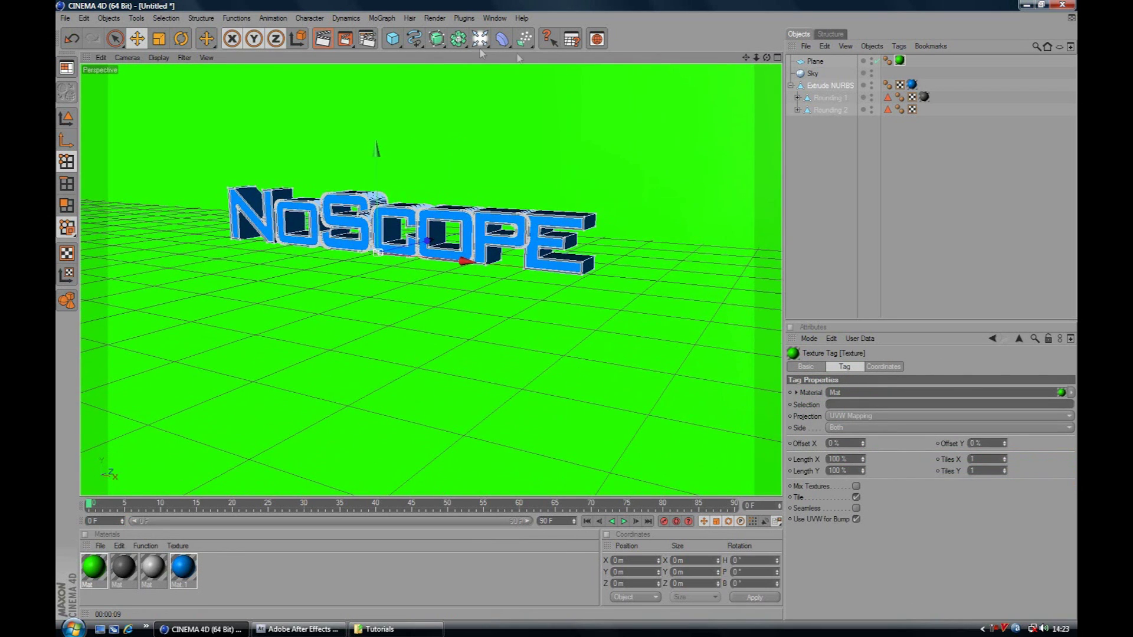
click(322, 39)
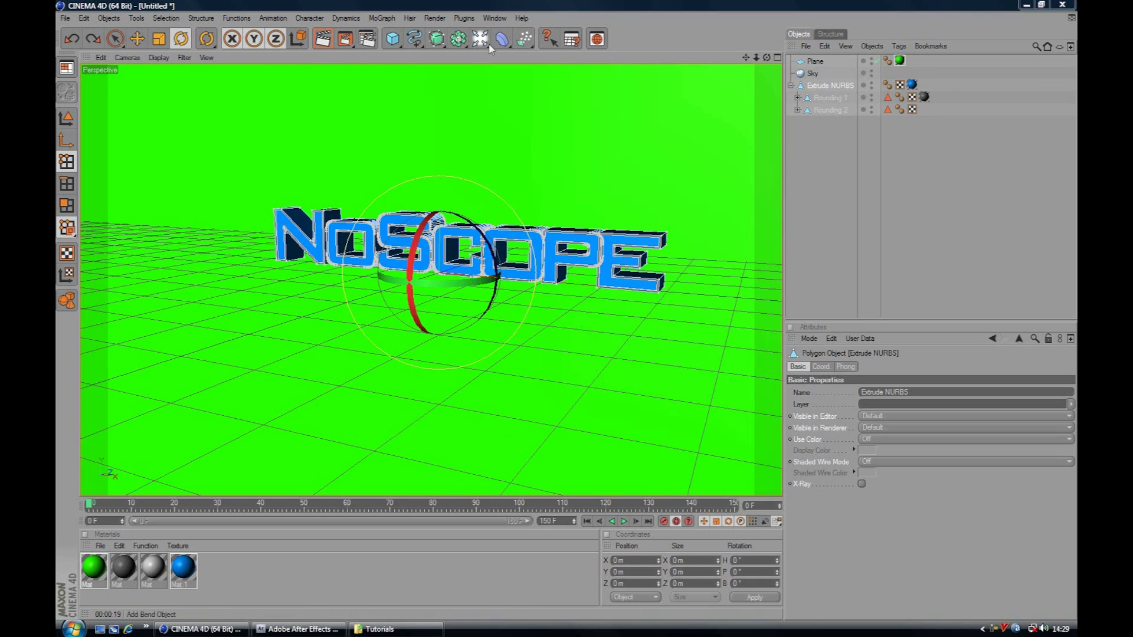
- Add a camera object to the scene and look through it at a closer view of the NoScope text
drag(482, 44, 674, 76)
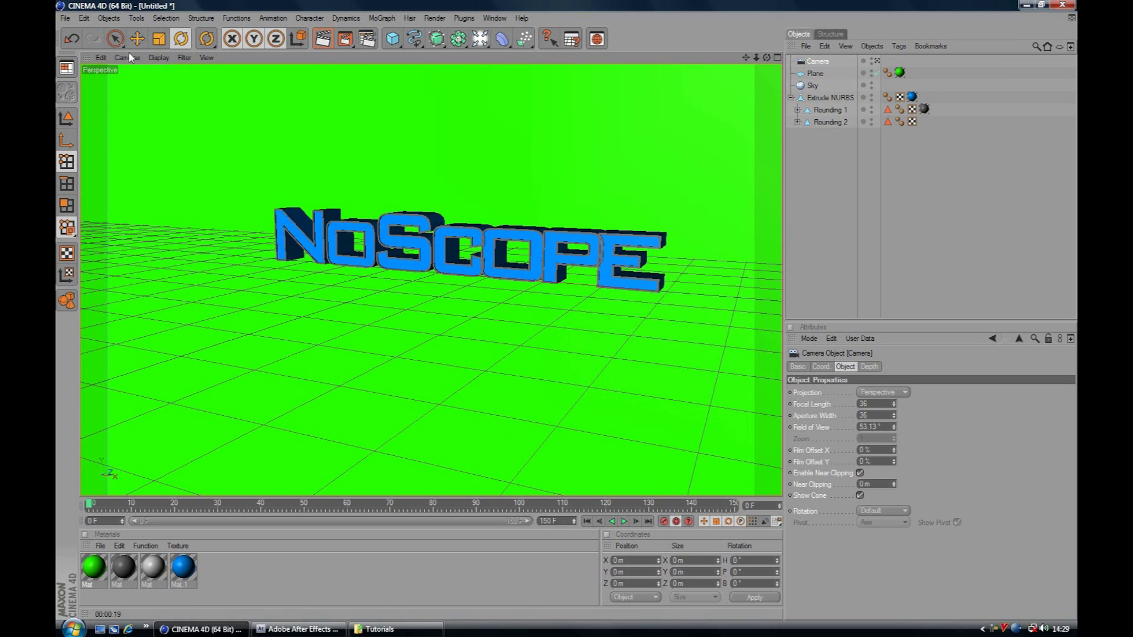
click(101, 58)
mouse_move(128, 57)
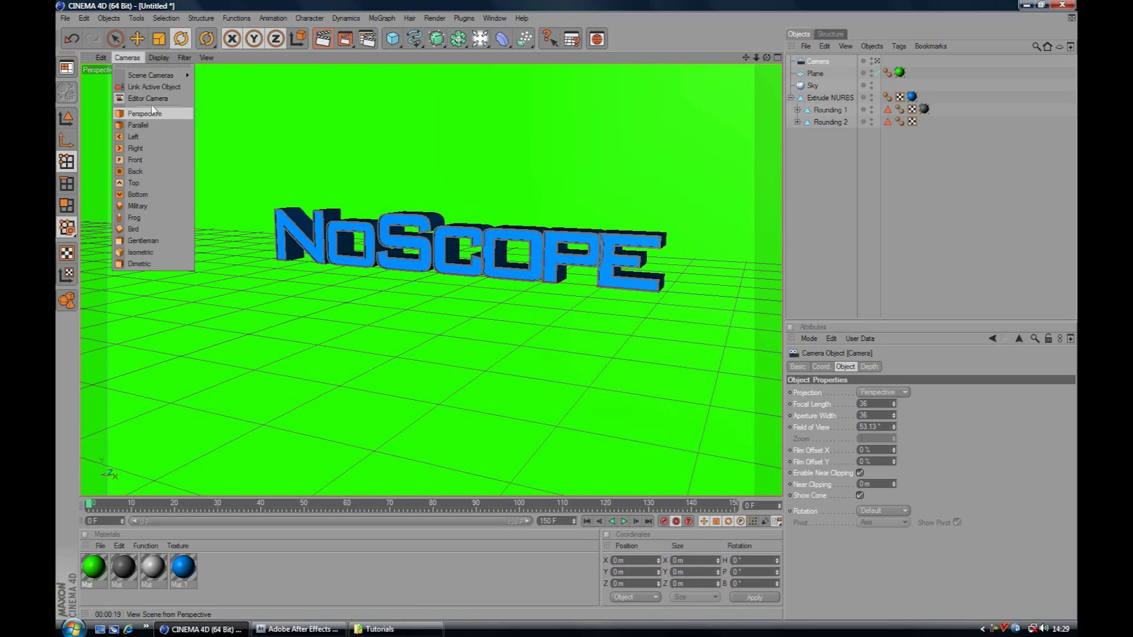
mouse_move(157, 81)
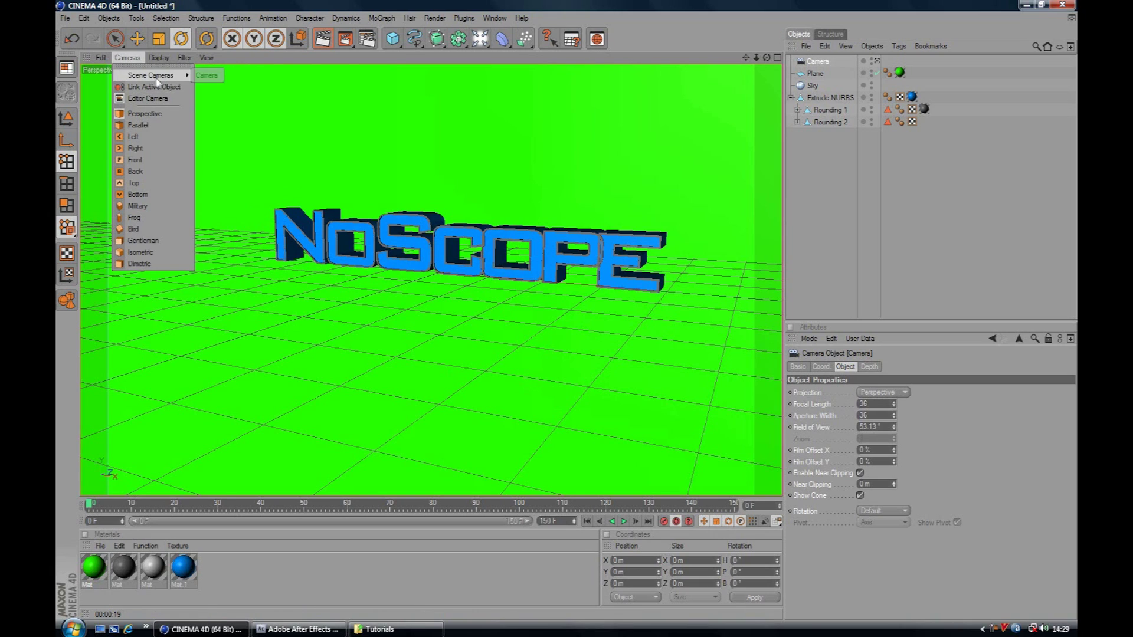
click(206, 76)
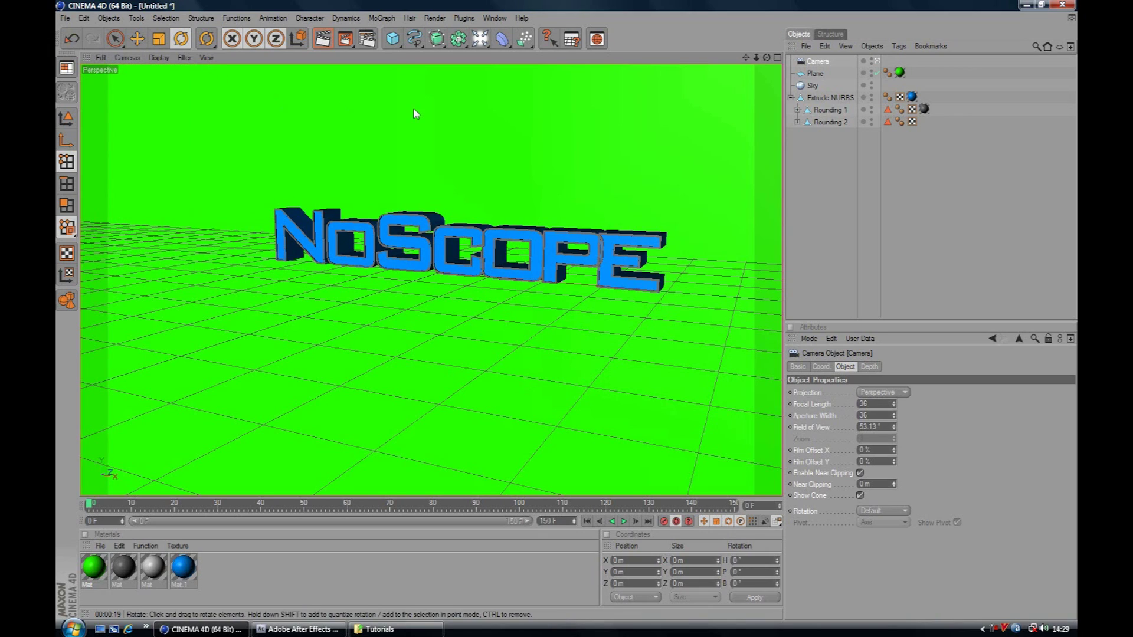
alt+drag(738, 82, 655, 71)
scroll(620, 140, up, 10)
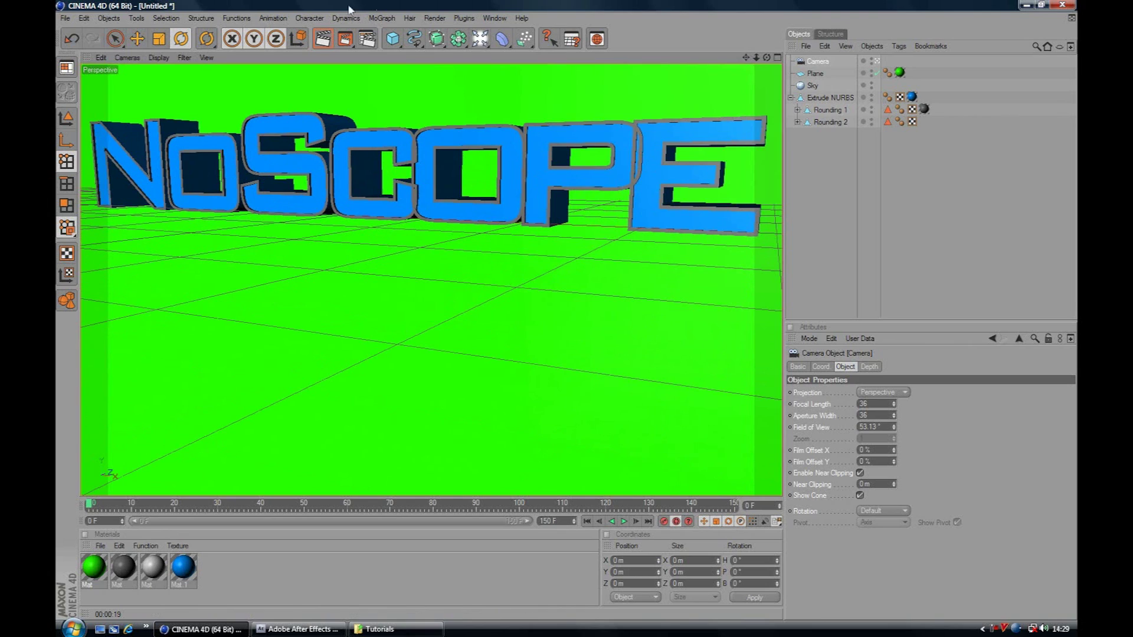
- View the scene through the editor camera from another angle, and link the view back to the scene camera
click(127, 58)
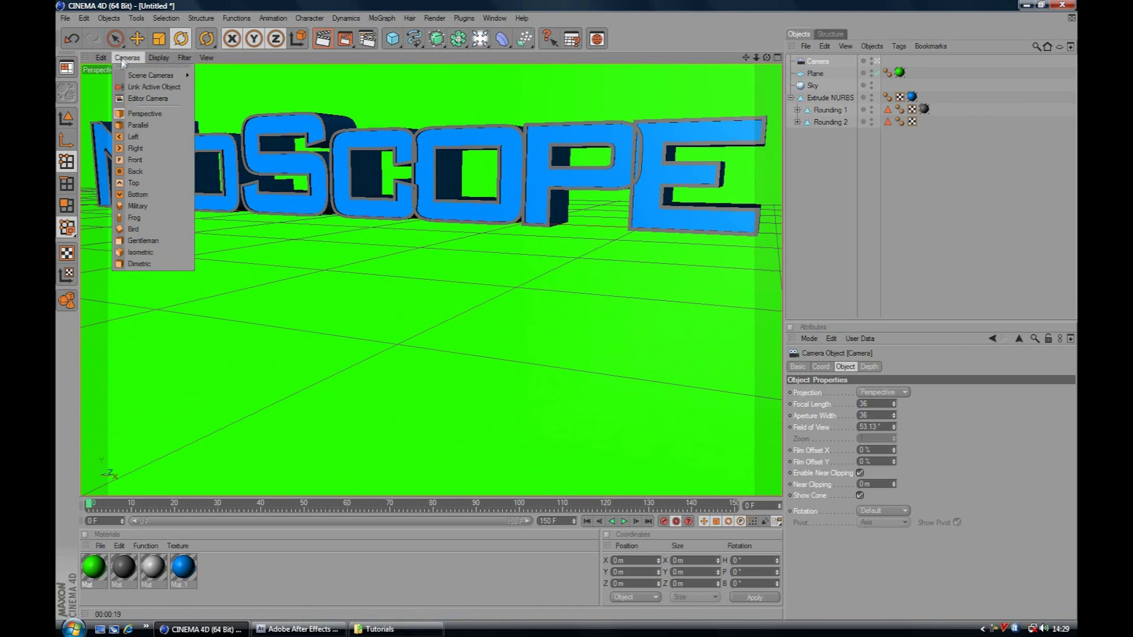
click(149, 98)
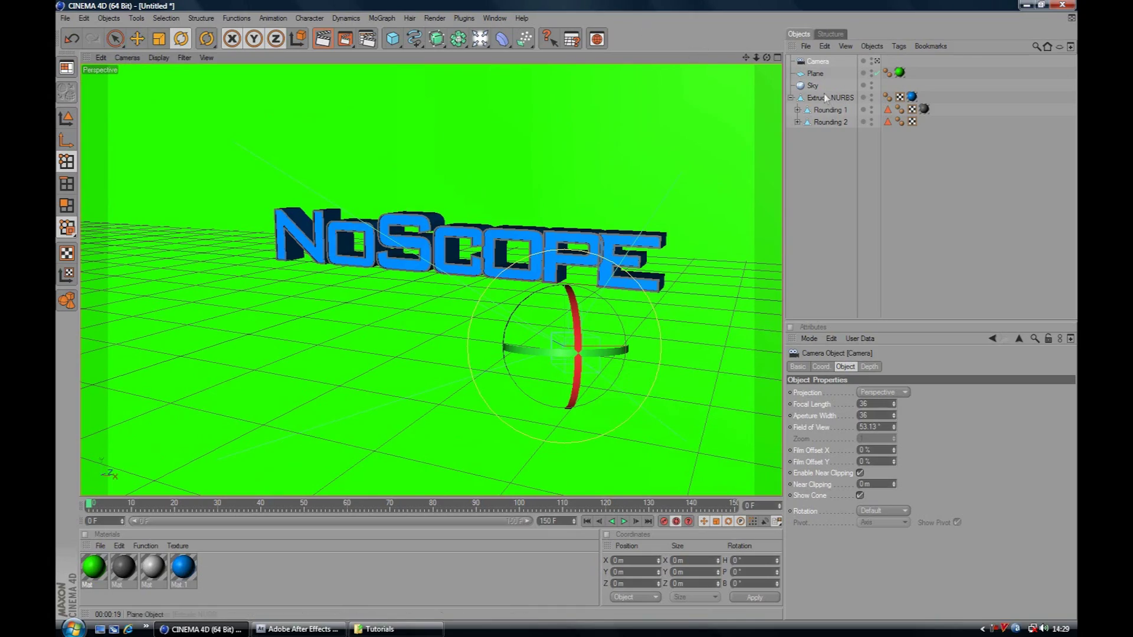
drag(769, 60, 684, 58)
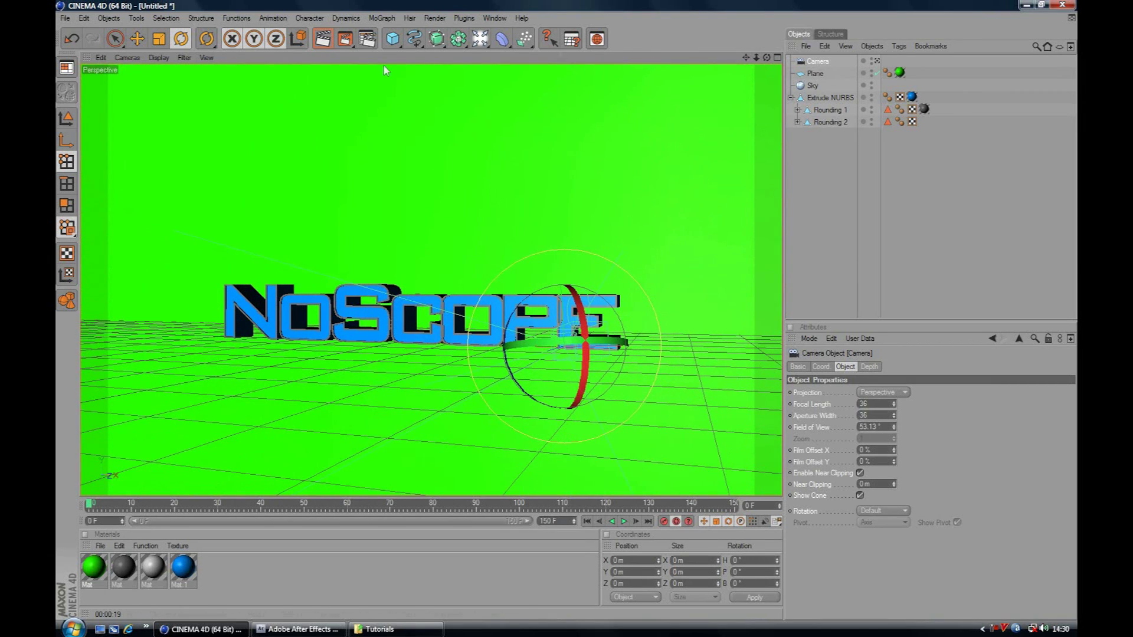
click(127, 57)
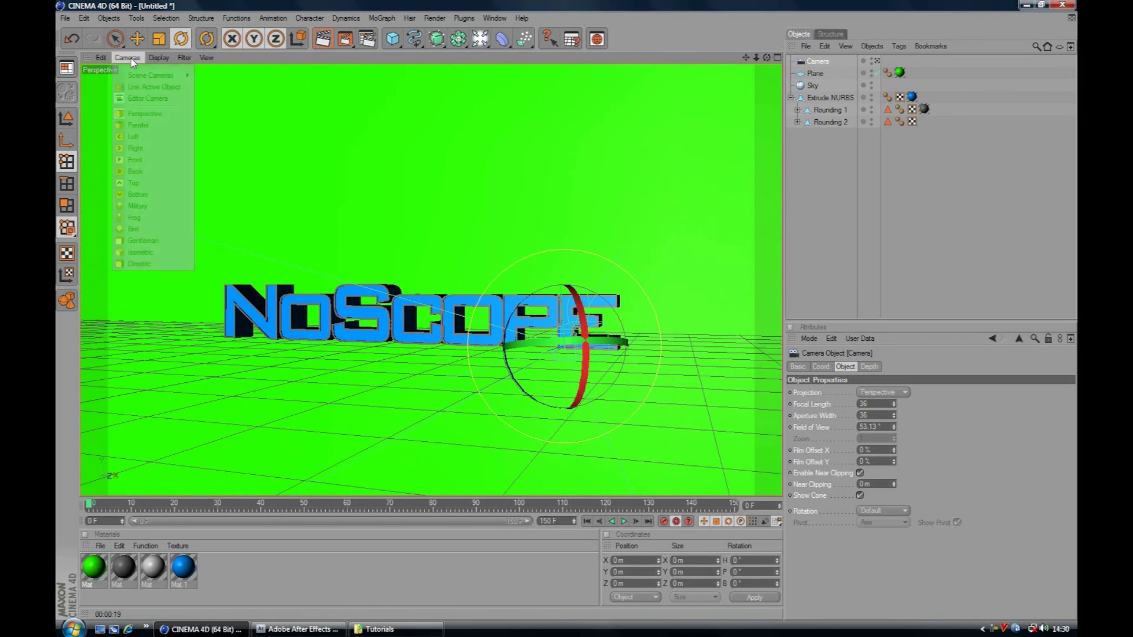
click(168, 87)
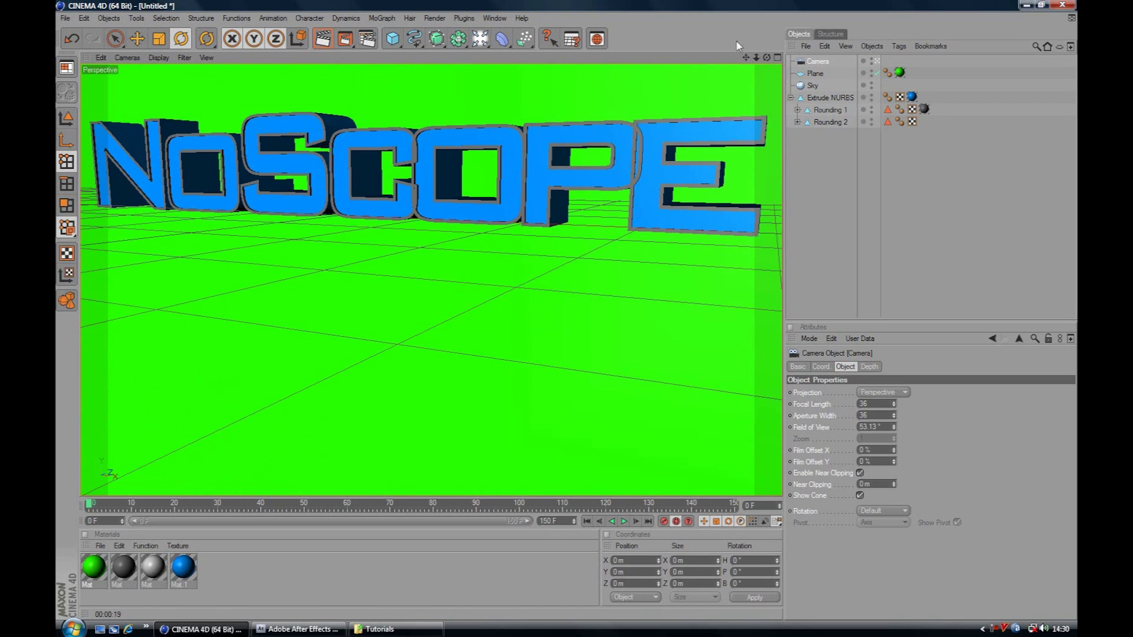
- Turn the camera to face the text from the front, show all four views, and move it sideways past the N end of the text
mouse_move(757, 59)
mouse_down()
mouse_move(756, 77)
mouse_move(753, 62)
mouse_move(767, 60)
mouse_move(745, 59)
mouse_move(769, 66)
mouse_up()
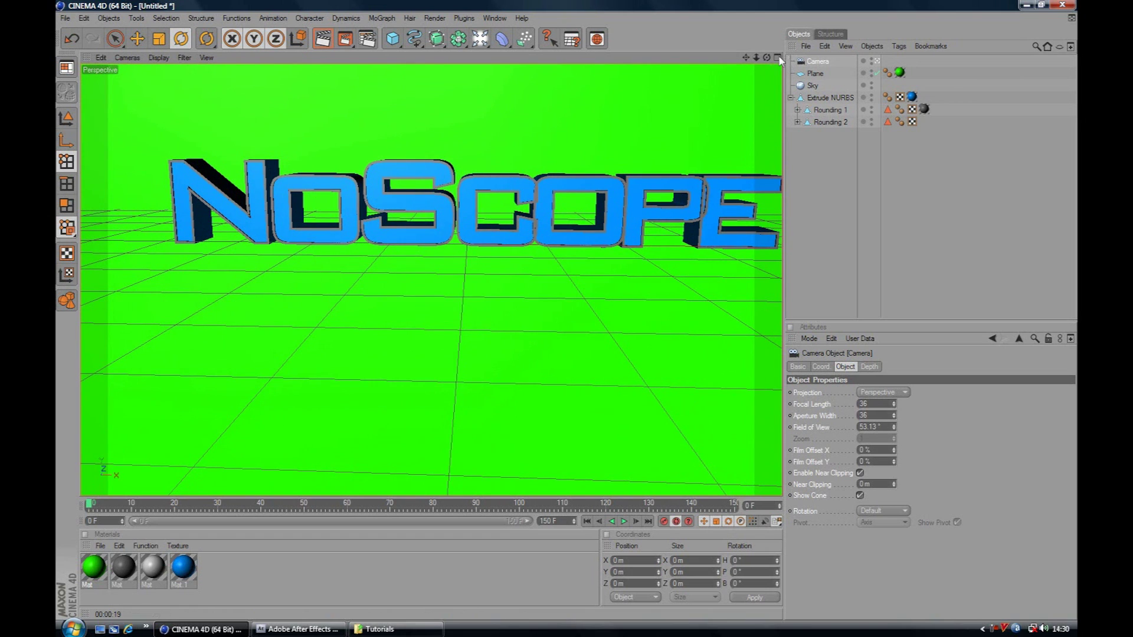
click(778, 57)
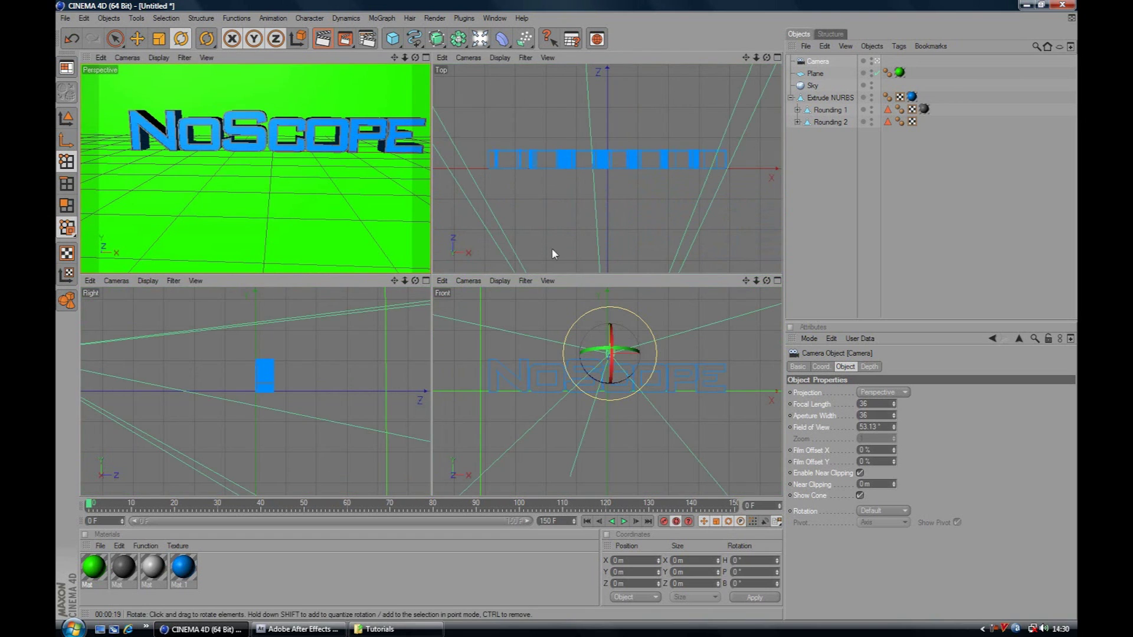
scroll(604, 165, down, 10)
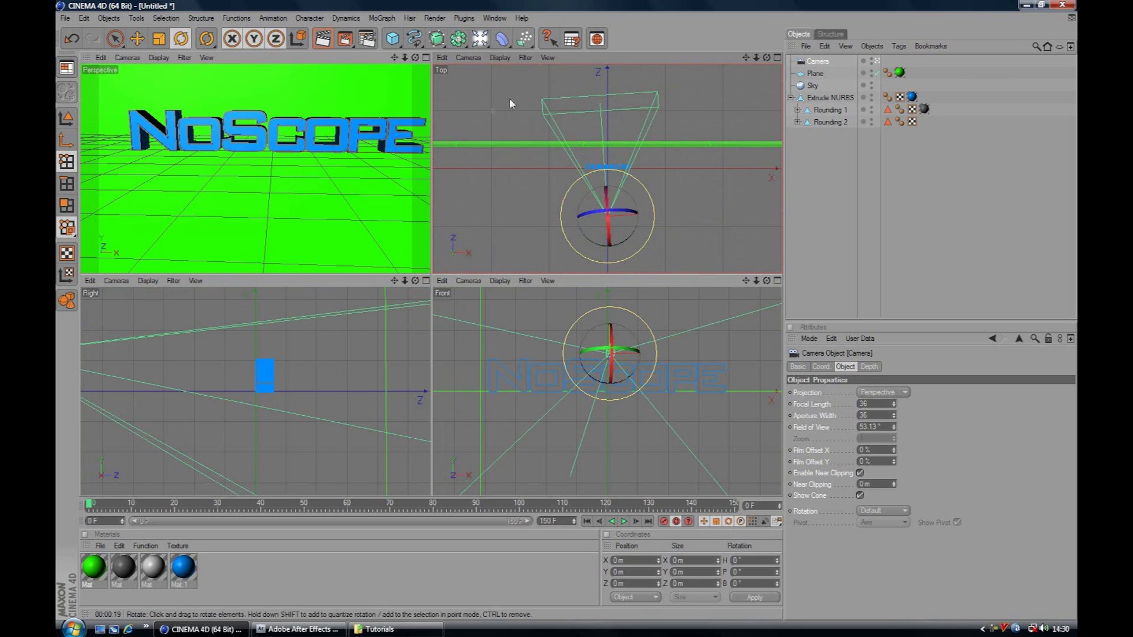
click(137, 38)
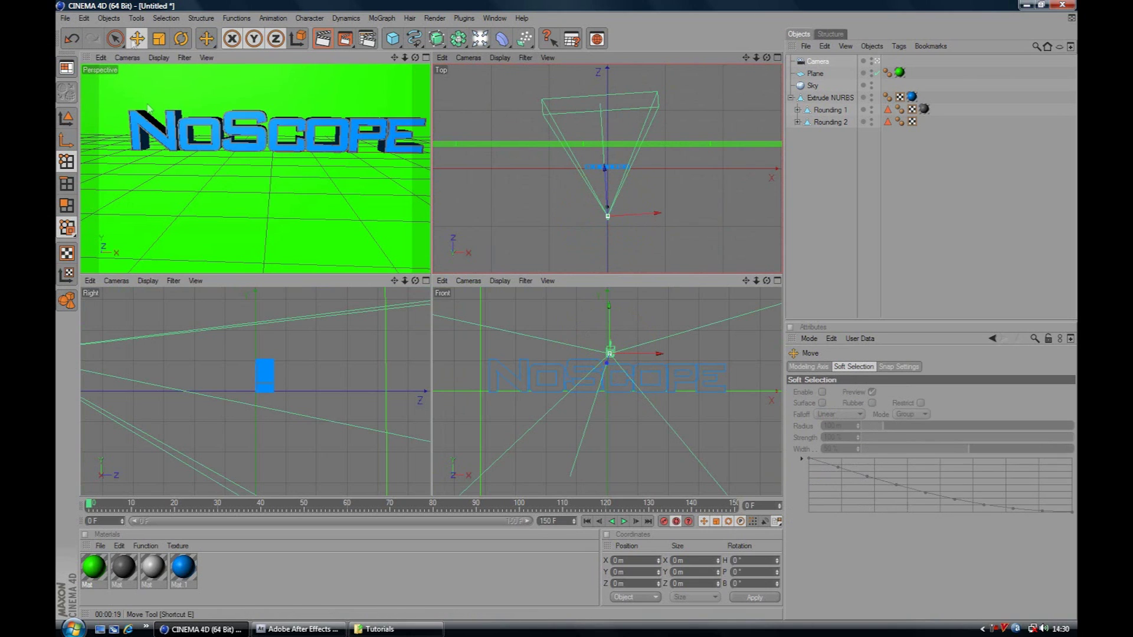
click(676, 521)
drag(660, 220, 592, 222)
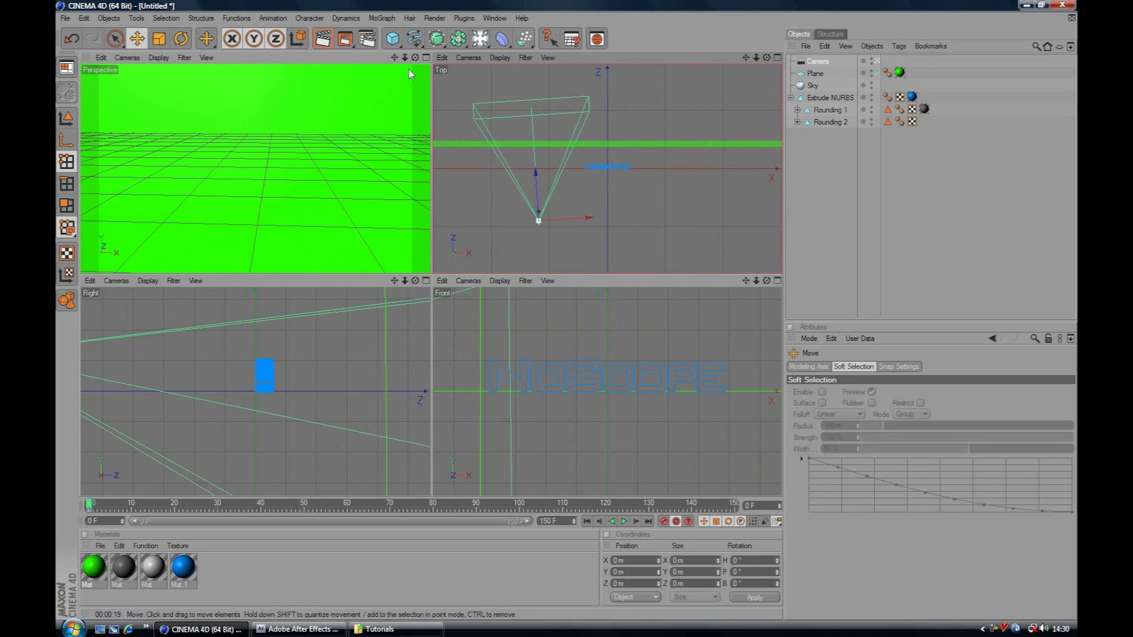
- Rotate the camera towards the NoScope text and move it closer until the whole word is in frame at an angle
click(181, 38)
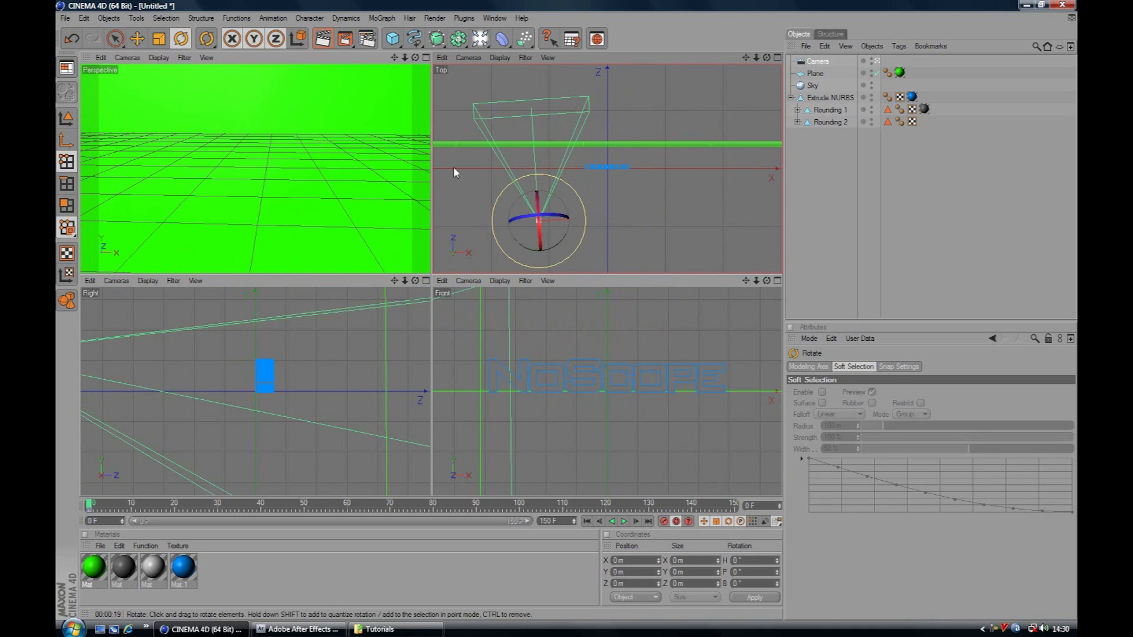
drag(562, 204, 562, 226)
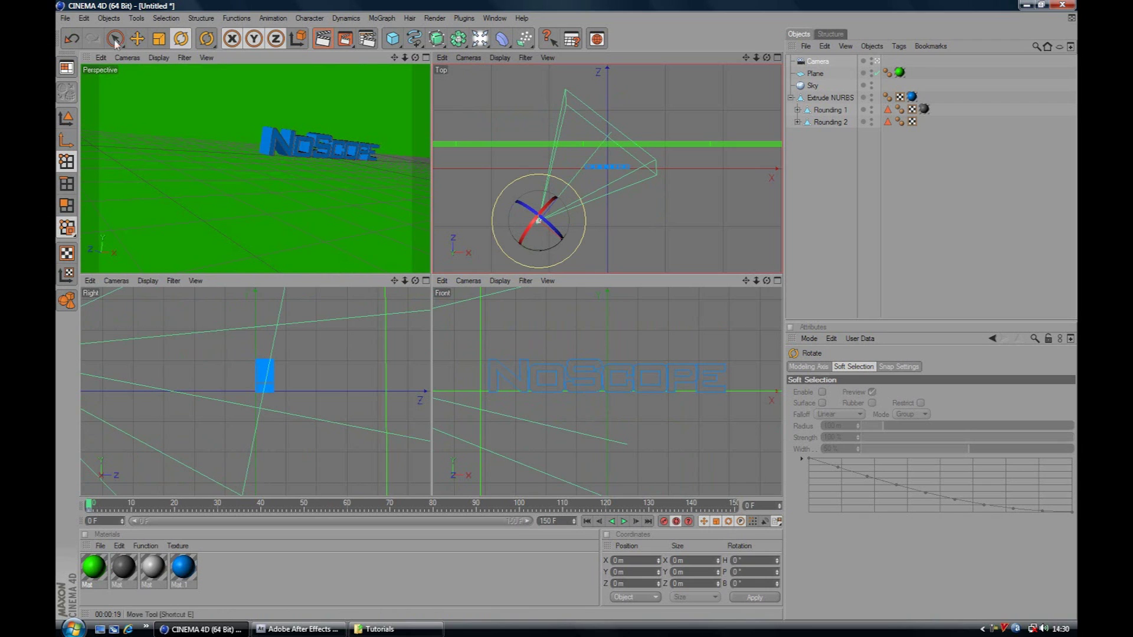
click(136, 41)
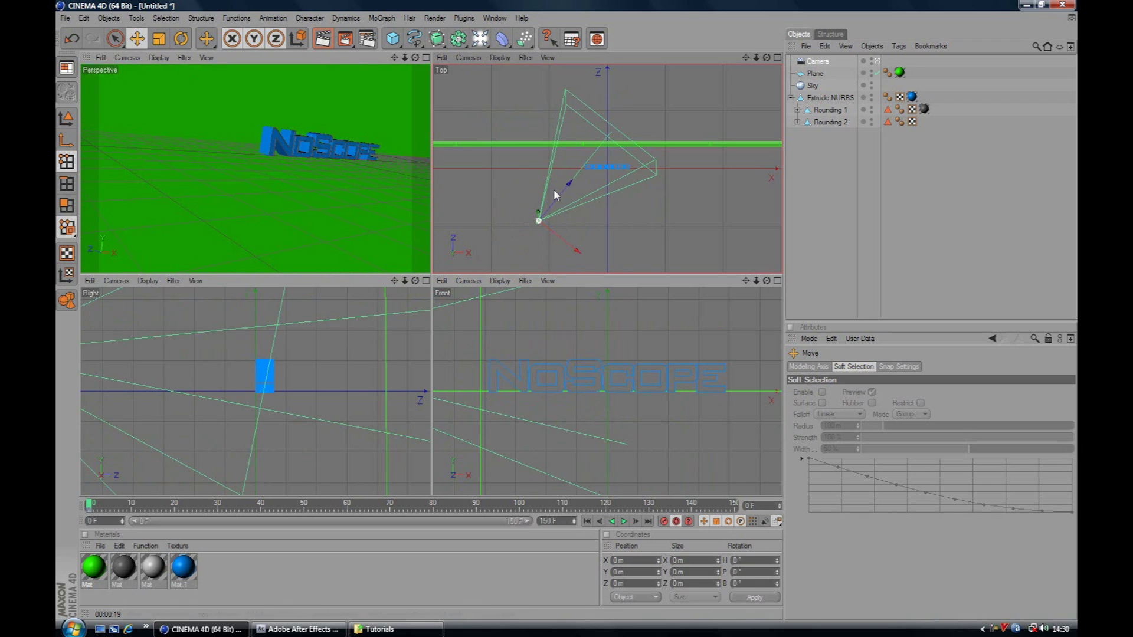
drag(559, 199, 579, 173)
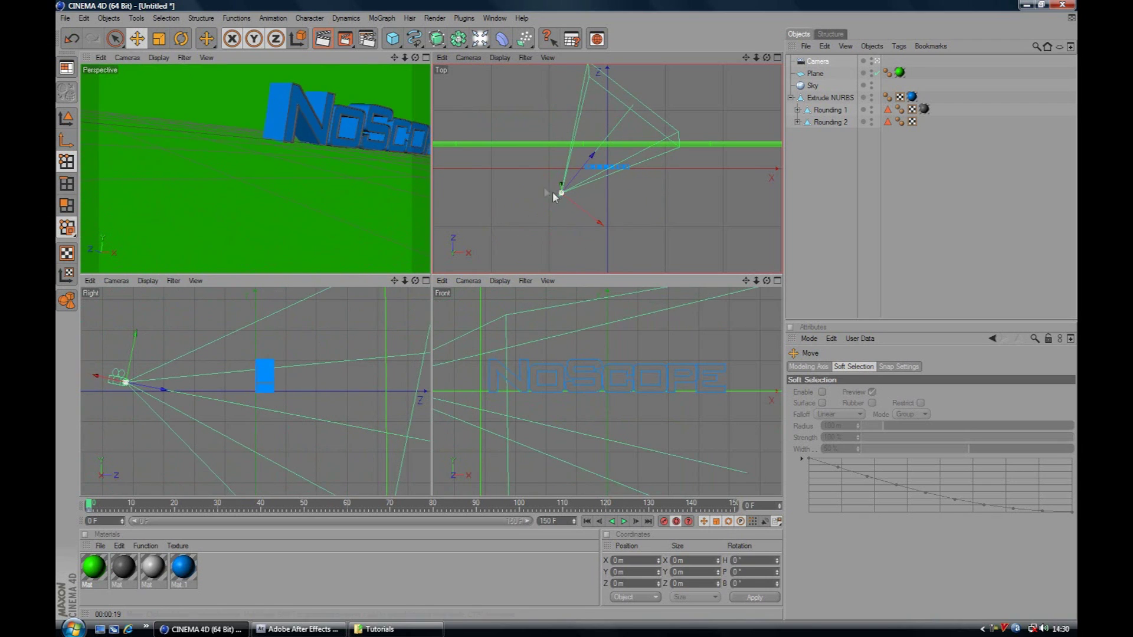
drag(394, 57, 291, 75)
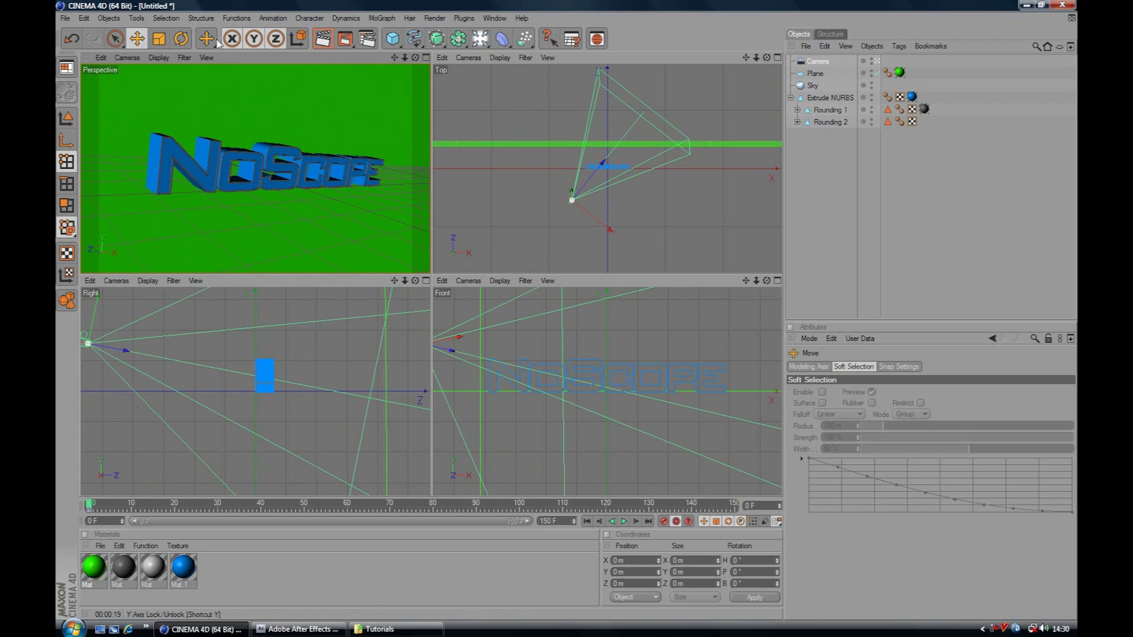
- Adjust the camera's pitch and roll so the NoScope text runs slanted upward through the frame
click(179, 39)
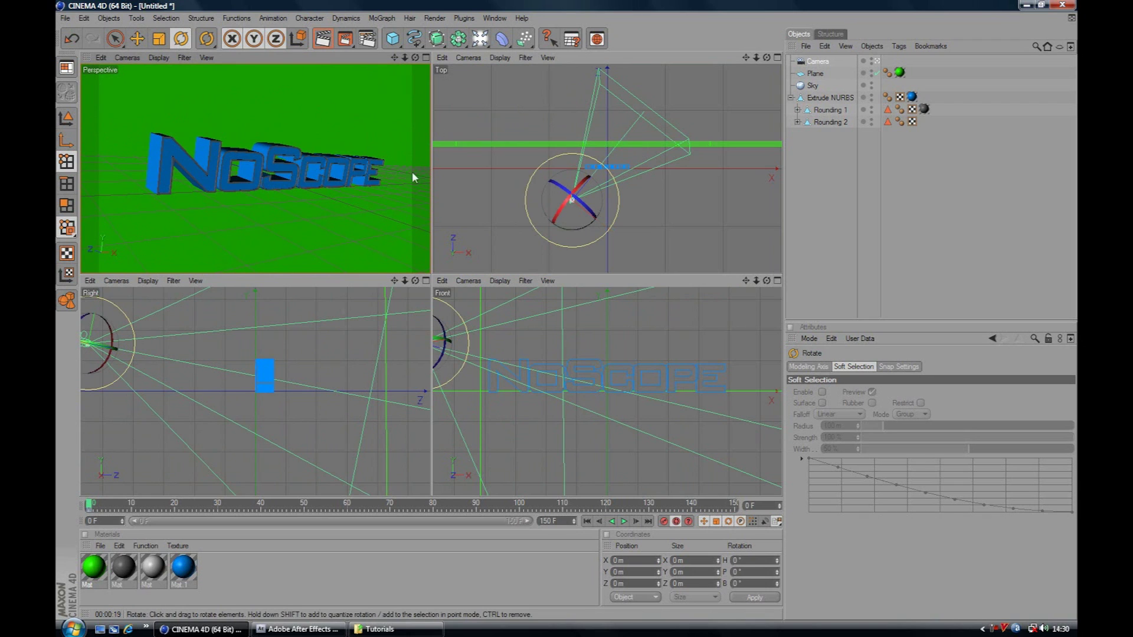
drag(111, 351, 106, 349)
key(ctrl+z)
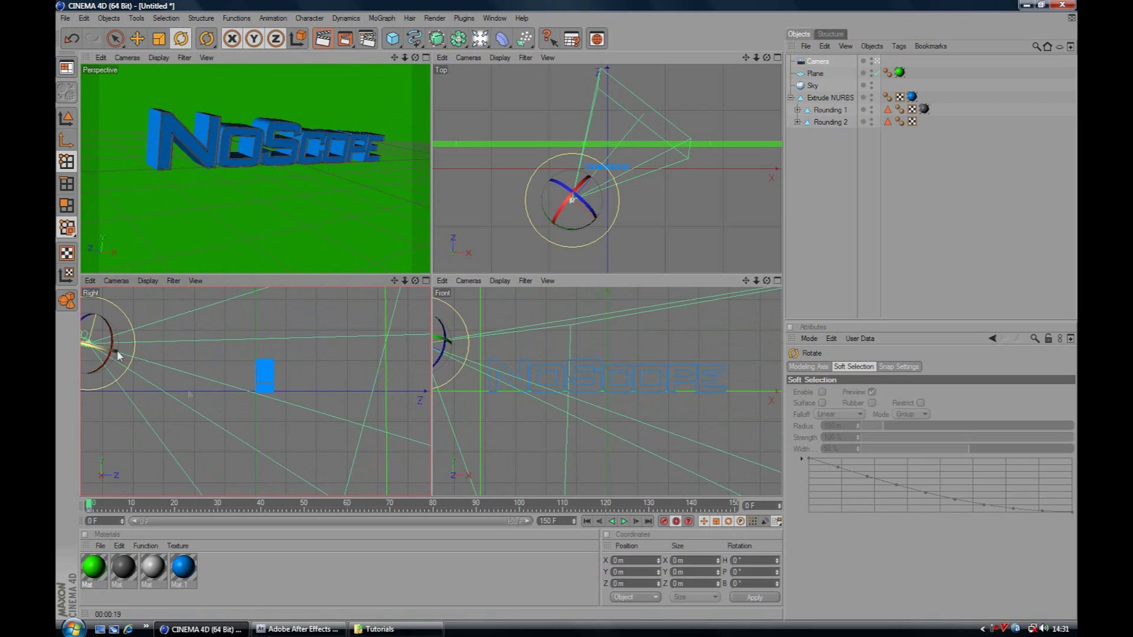
drag(447, 347, 451, 353)
key(ctrl+z)
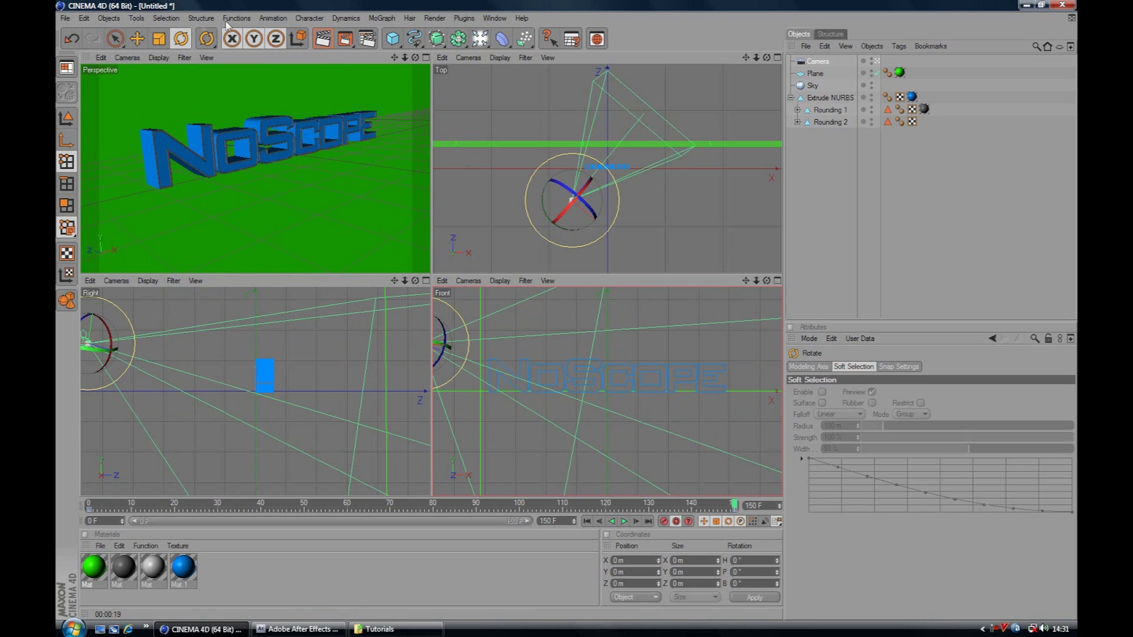
- At frame 150, move the camera to the E end of the text and rotate it back to face the lettering
click(134, 44)
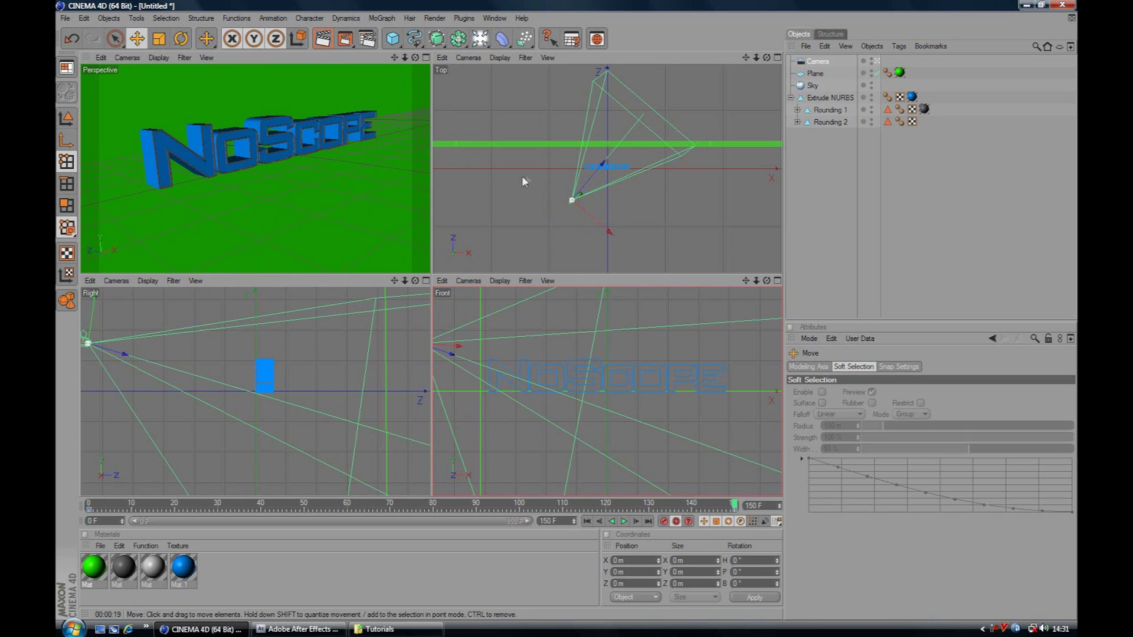
drag(574, 190, 635, 212)
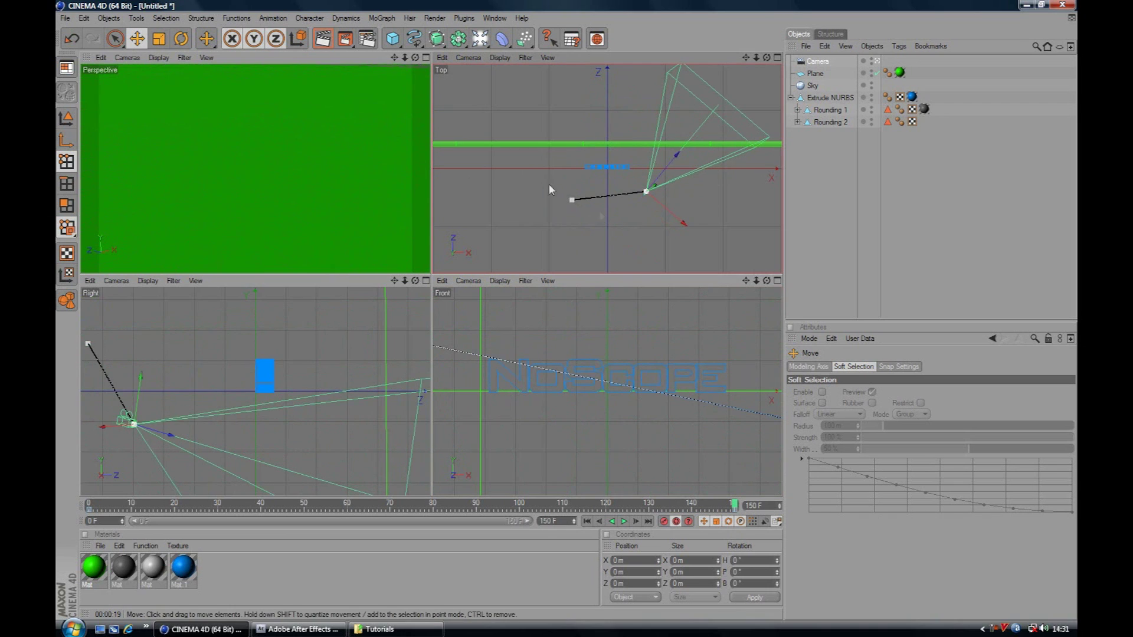
click(177, 40)
drag(617, 187, 642, 232)
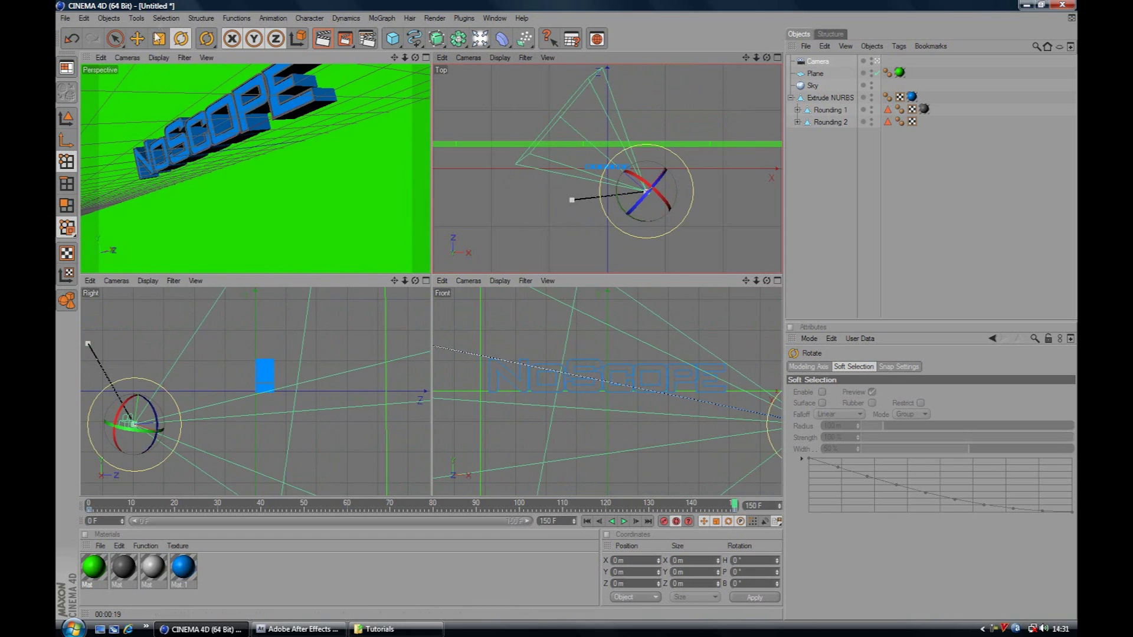
- Raise the camera slightly at frame 150 to bring the whole text into frame, and enlarge the perspective view to full size
click(135, 40)
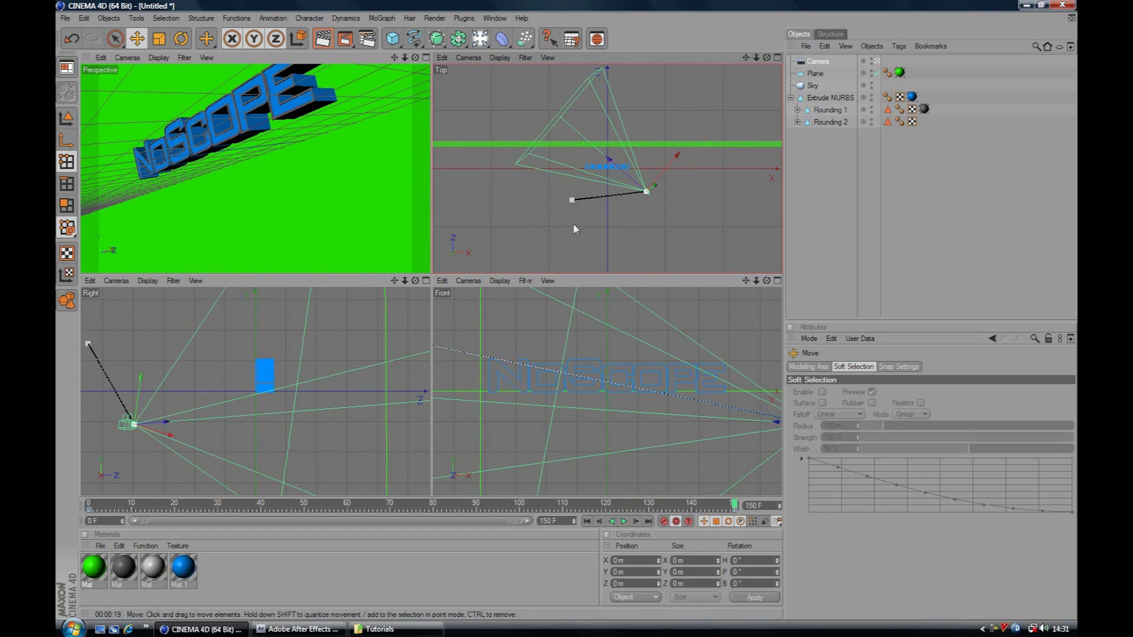
drag(150, 390, 144, 370)
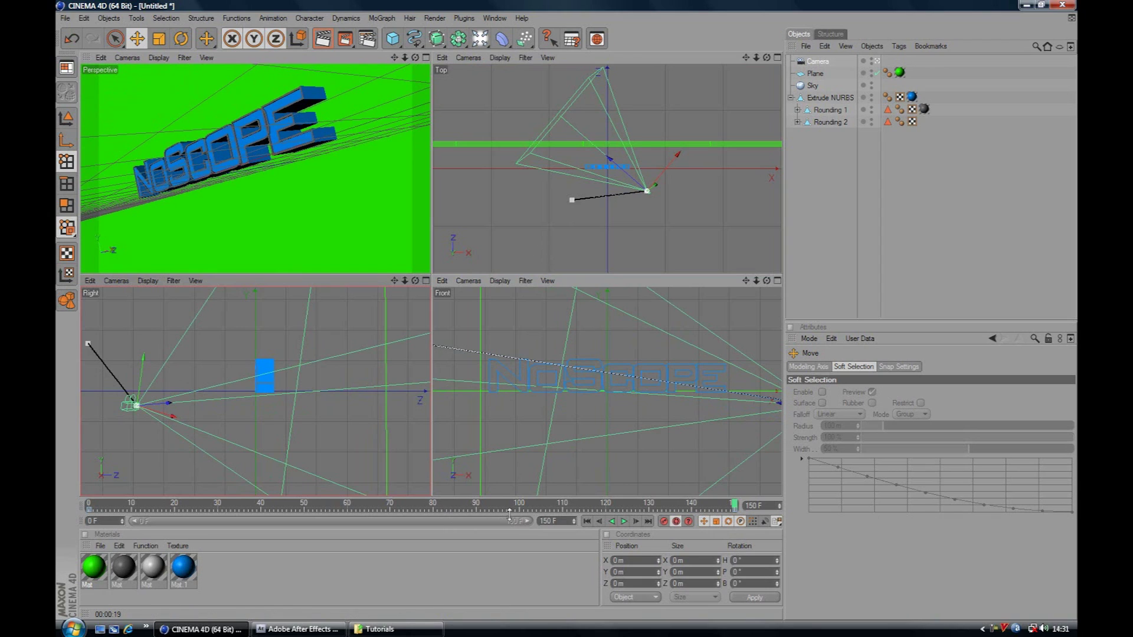
click(426, 57)
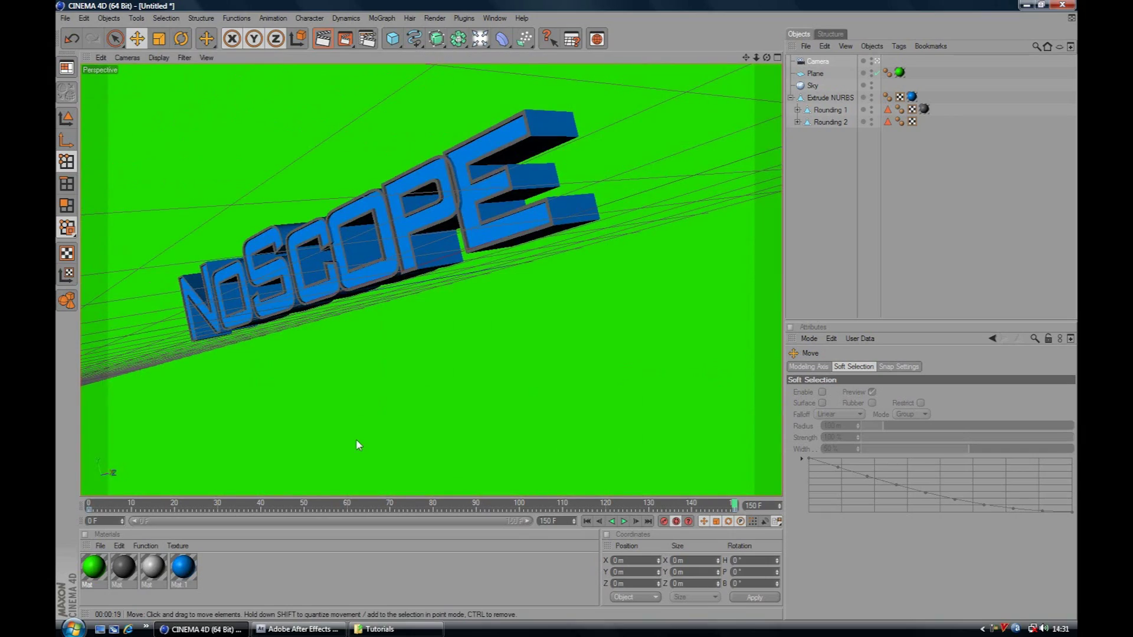
- Play the camera animation in the enlarged perspective view, stop it, and return to the four-view layout
click(625, 522)
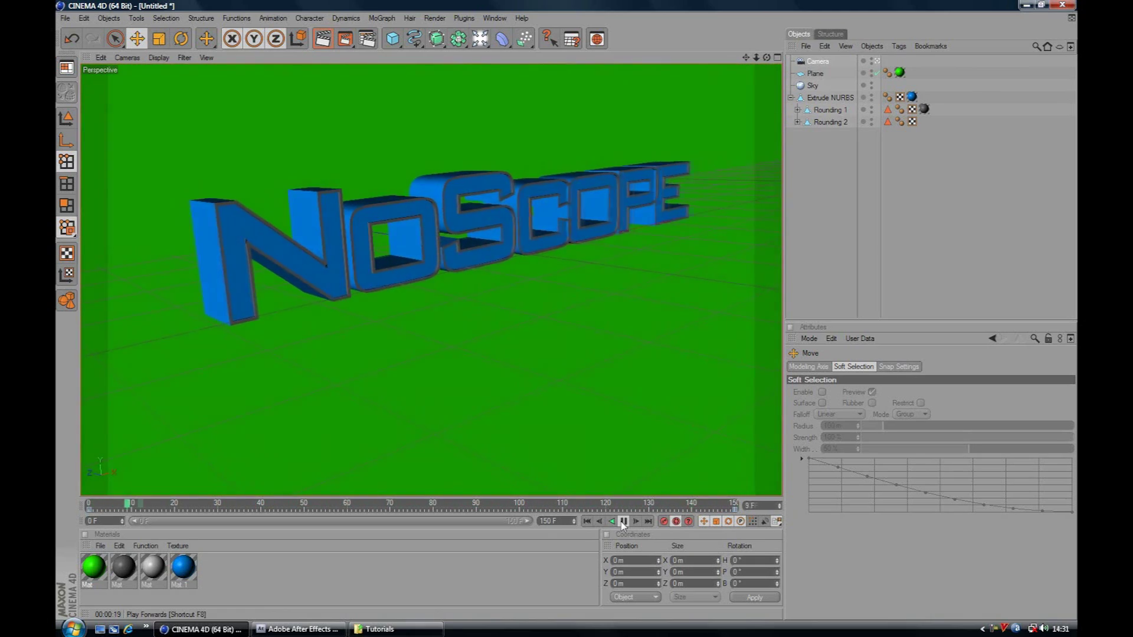
click(623, 521)
click(777, 57)
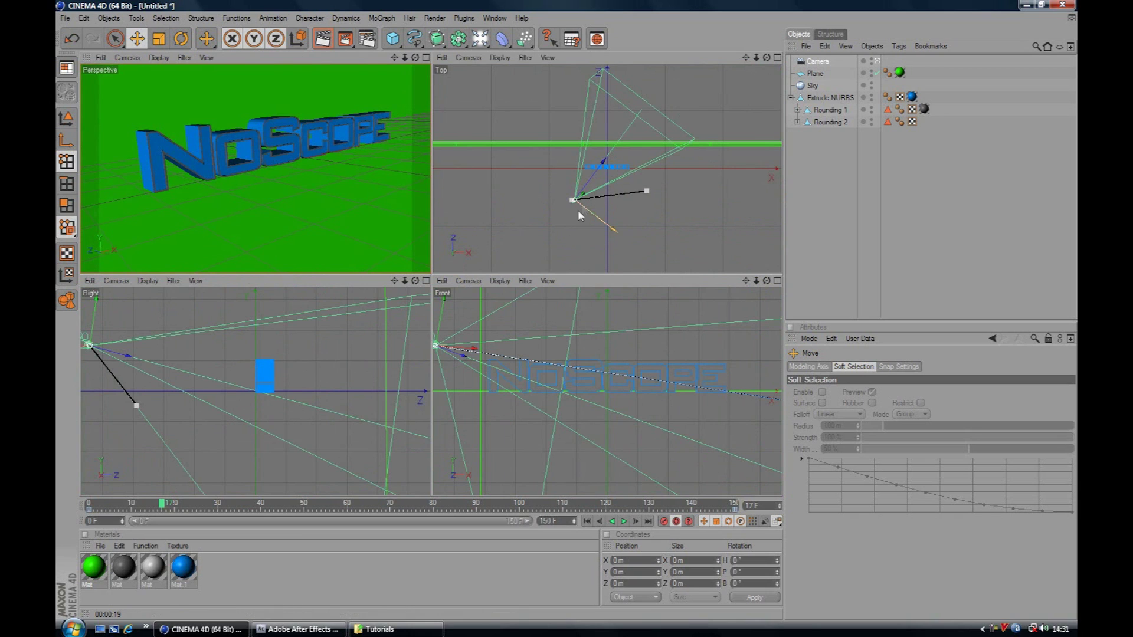
- At frame 50, move the camera backward from the NoScope text so the whole word fits in frame
click(299, 506)
drag(299, 505, 303, 505)
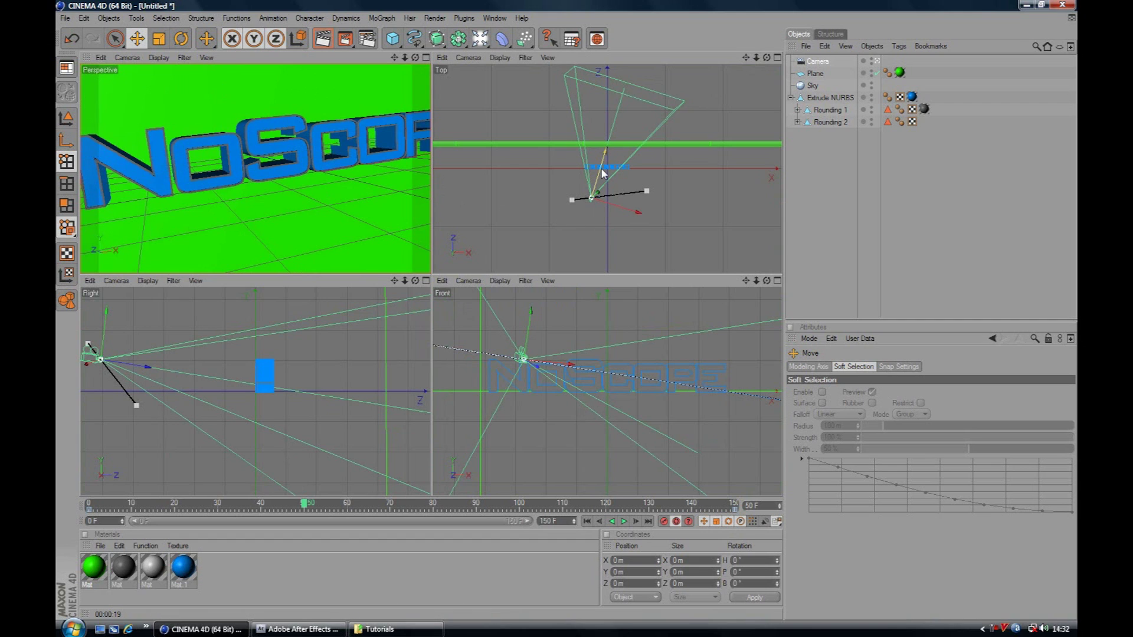
drag(603, 173, 598, 191)
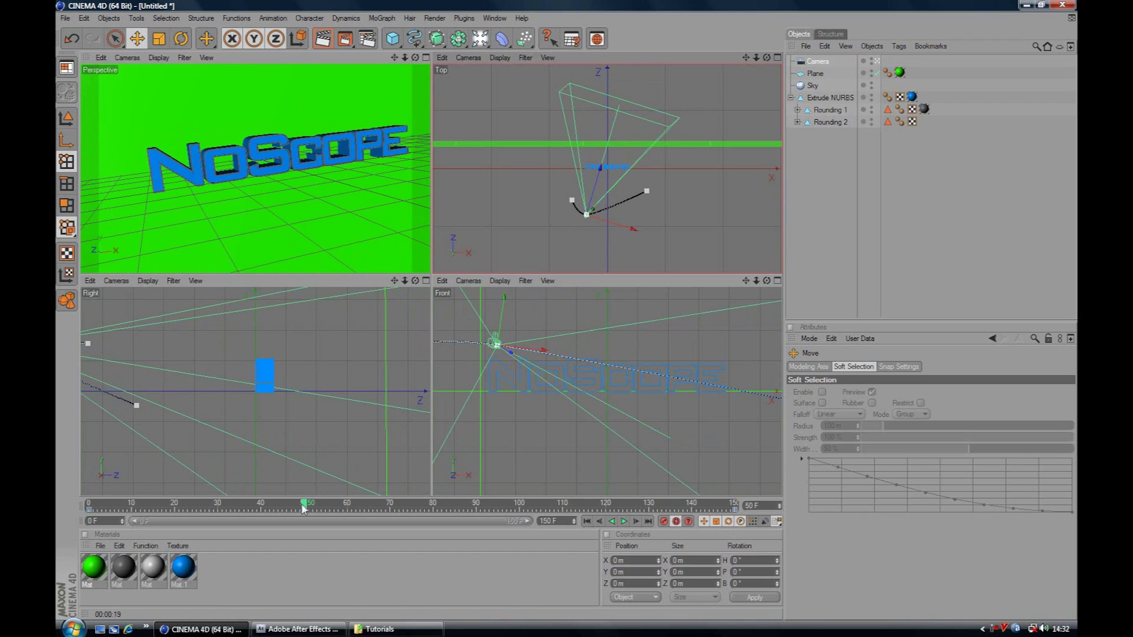
- At frame 80, pull the camera straight back from the text to round out its path
drag(302, 508, 432, 503)
drag(614, 170, 618, 227)
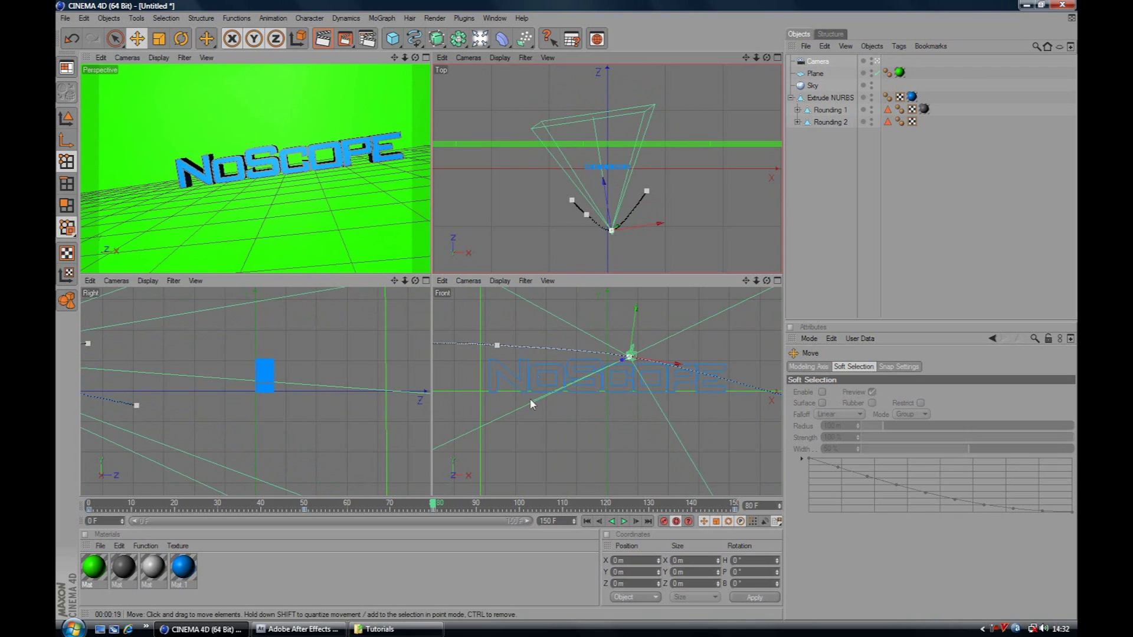
click(428, 493)
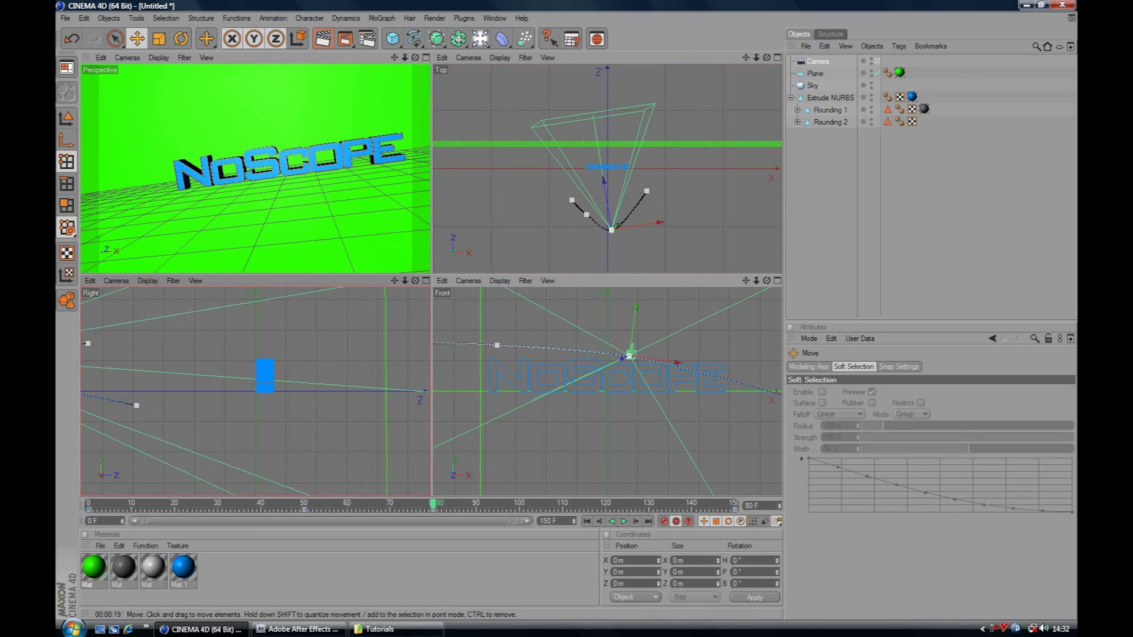
- Pull the camera back from the lettering at frame 110, and slightly at frame 58, to smooth the curved path
drag(438, 509, 561, 508)
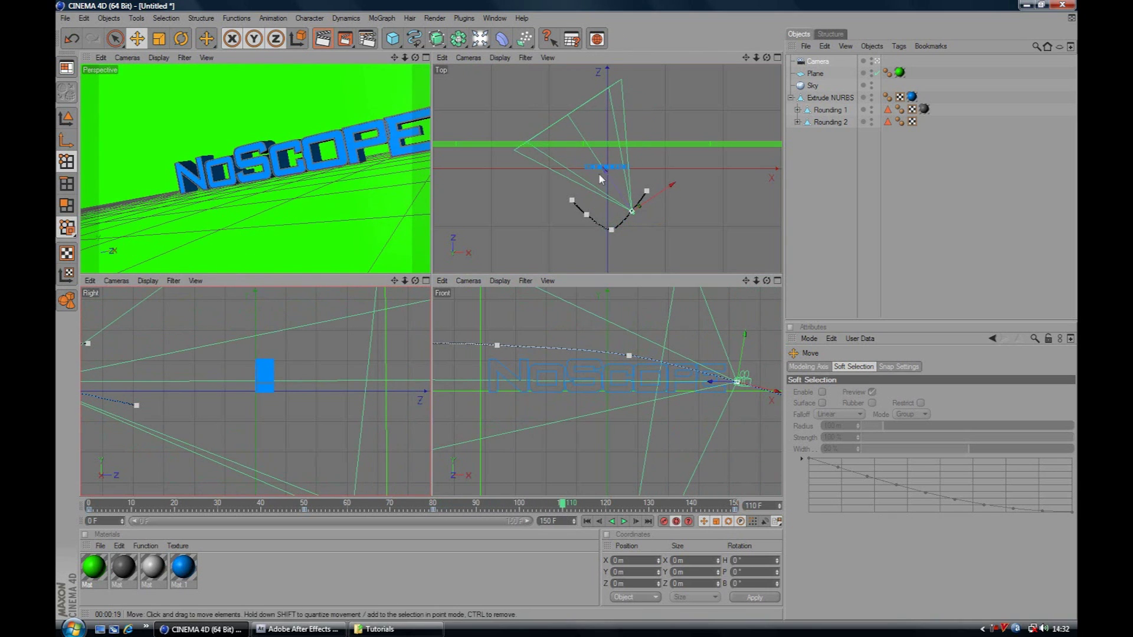
drag(601, 173, 611, 186)
drag(562, 505, 338, 527)
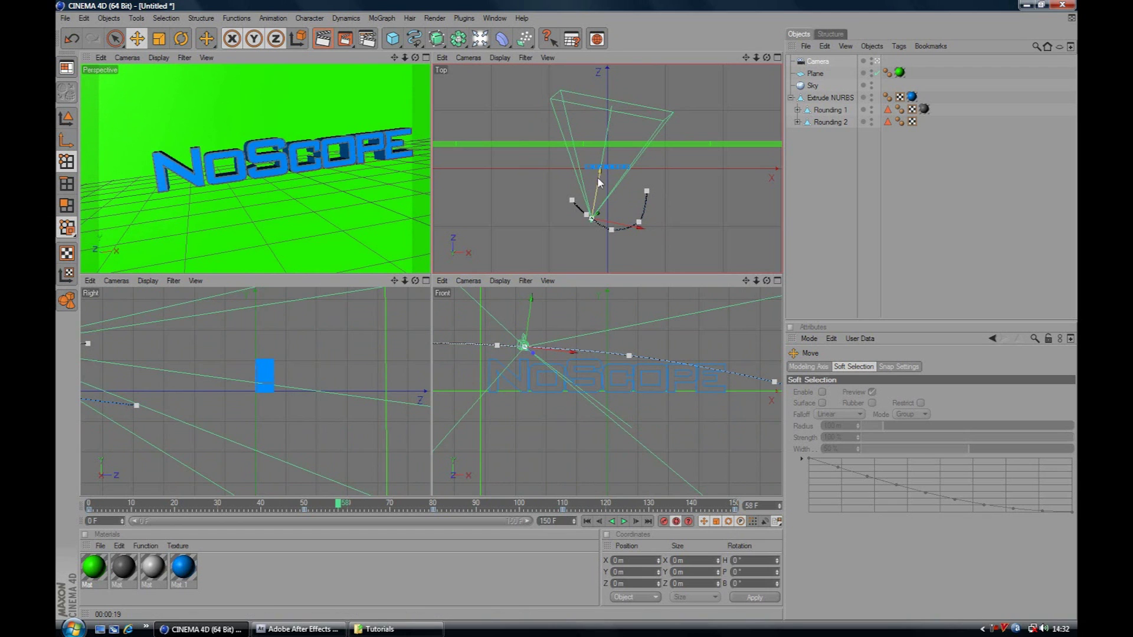
drag(597, 177, 595, 185)
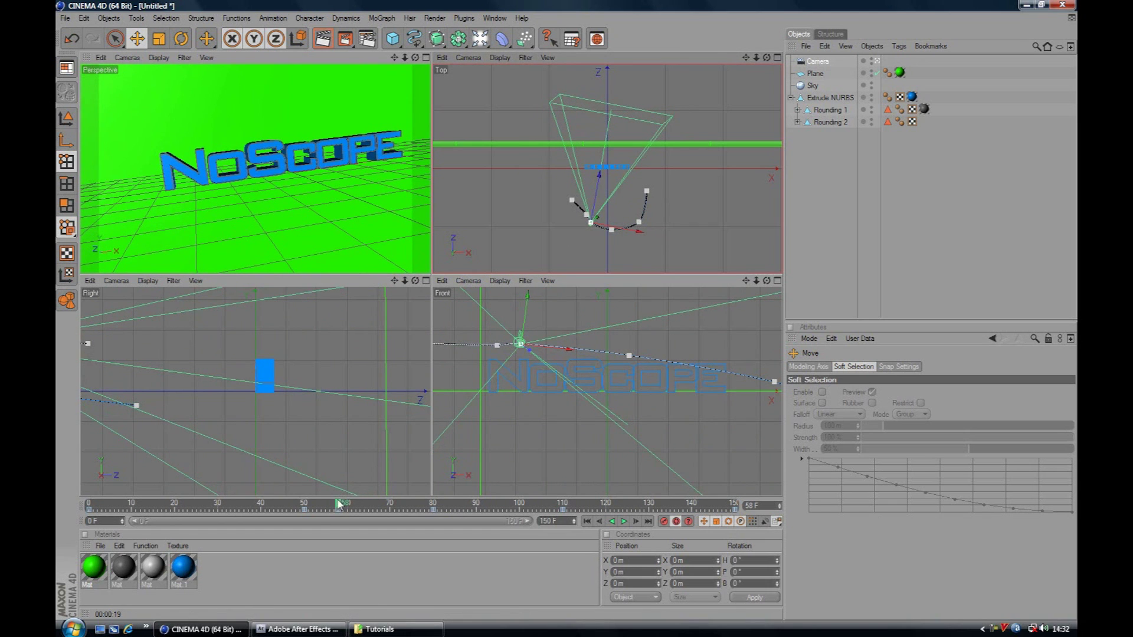
- Play the adjusted camera animation from frame 0 in the enlarged perspective view, then show all four views again
drag(338, 503, 89, 503)
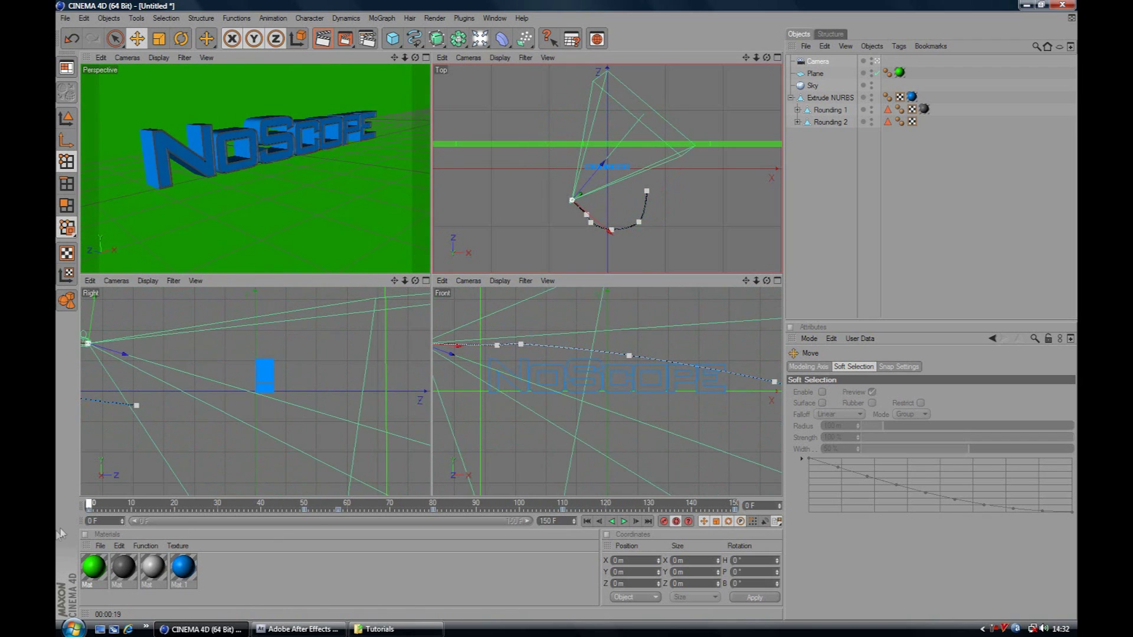
click(426, 57)
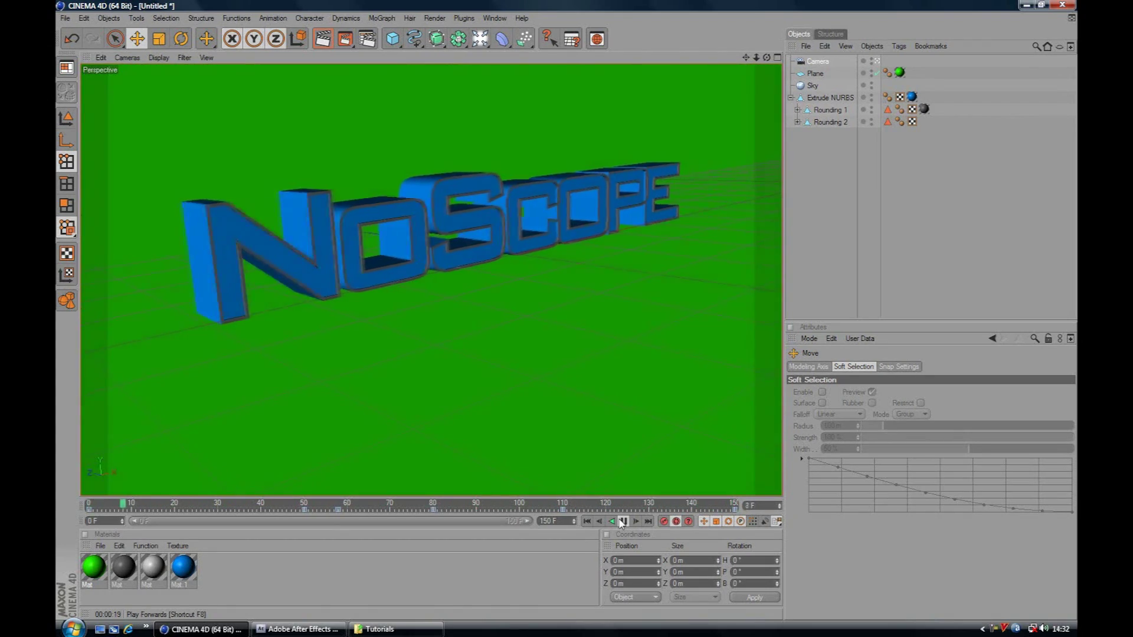
click(622, 522)
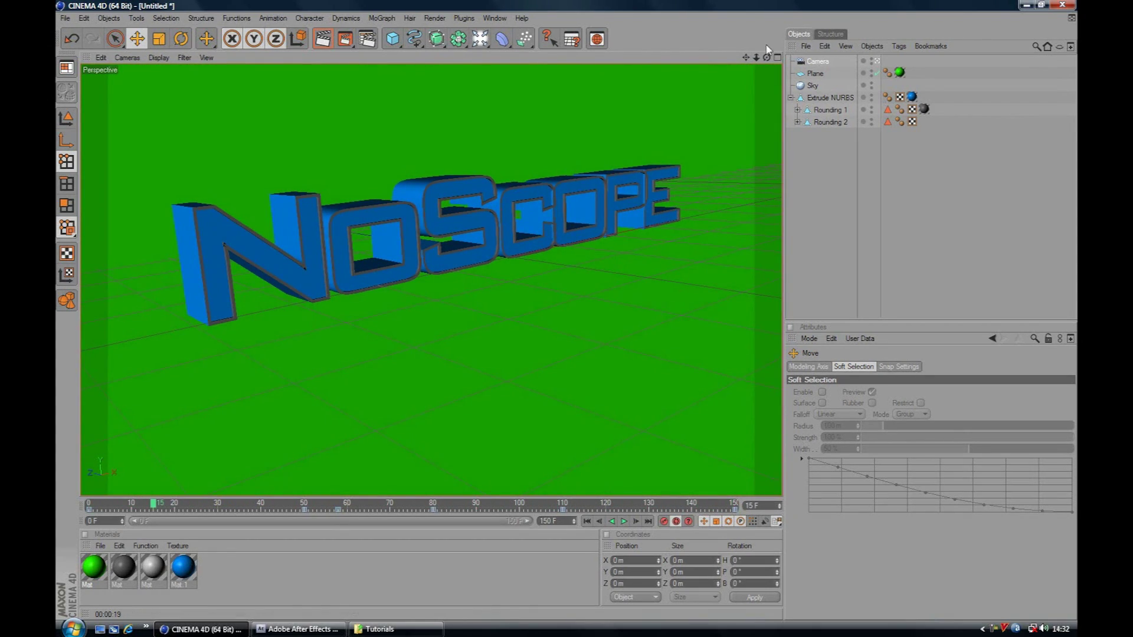
click(778, 57)
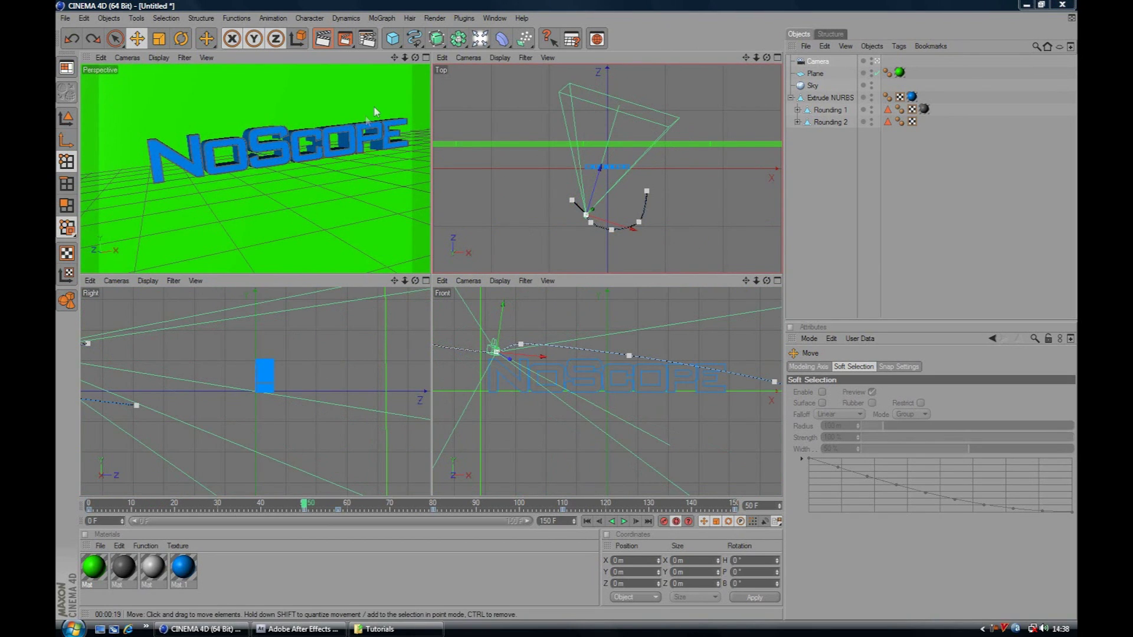
- Enlarge the perspective view, go to frame 150, and preview the rendered NoScope text there
click(425, 58)
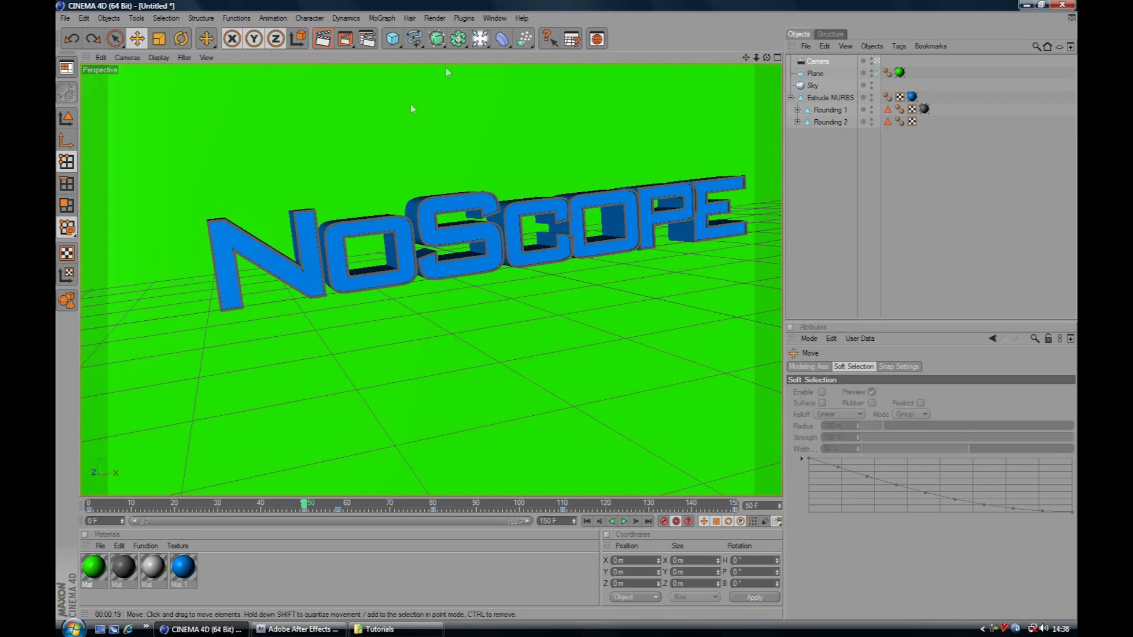
drag(304, 505, 744, 437)
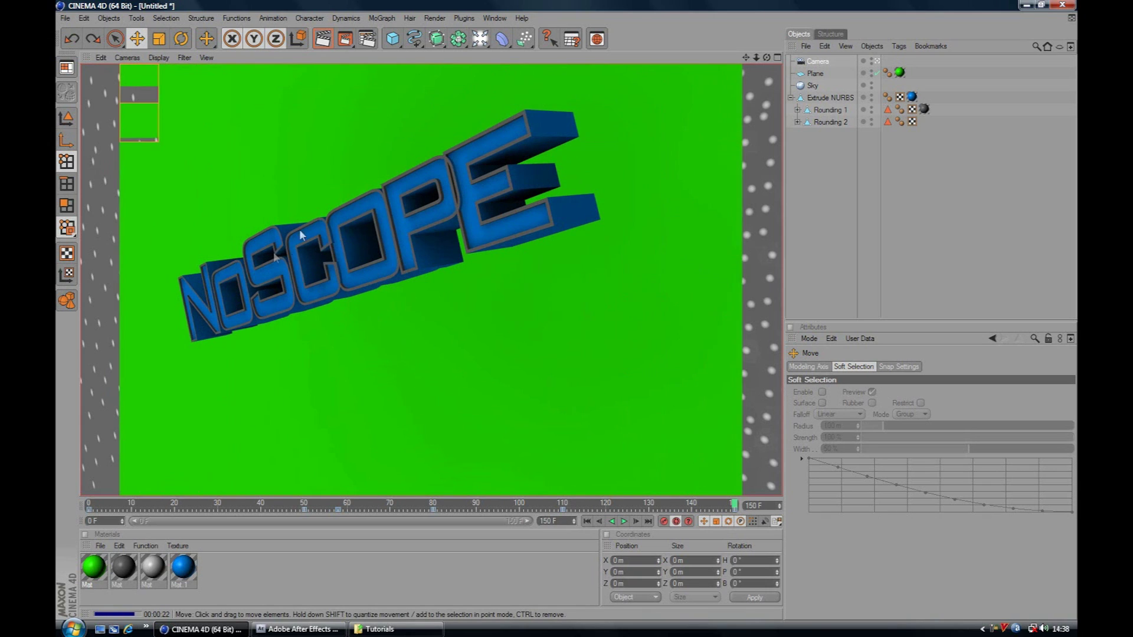
click(514, 324)
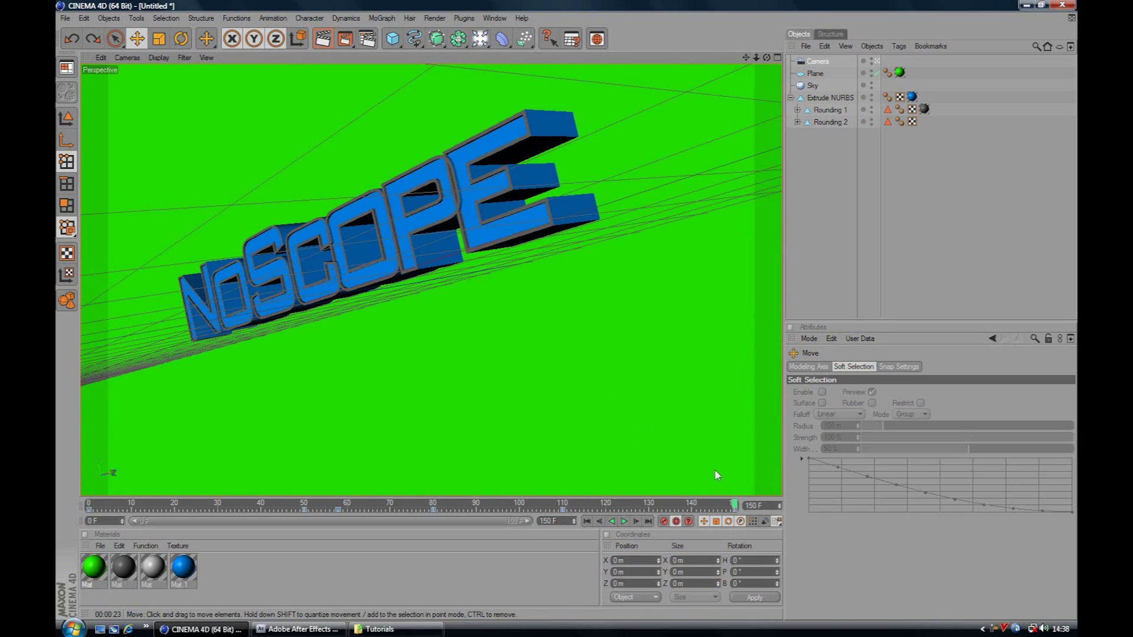
- At frame 38, add an Explosion FX deformer and make it a child of the Extrude NURBS text object
drag(735, 505, 251, 472)
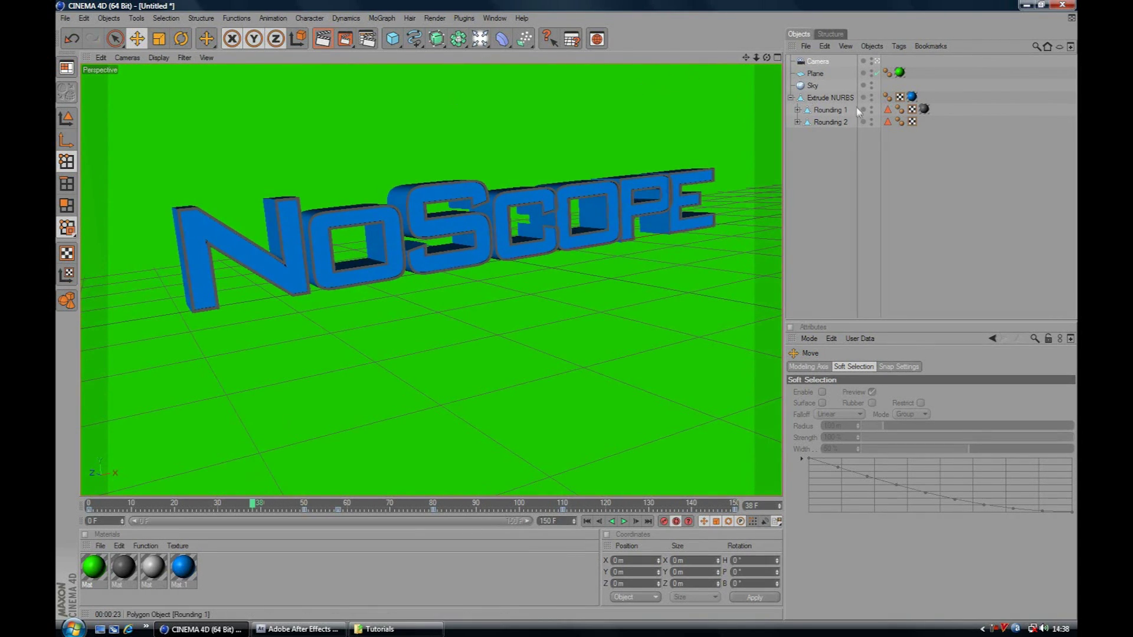
click(838, 98)
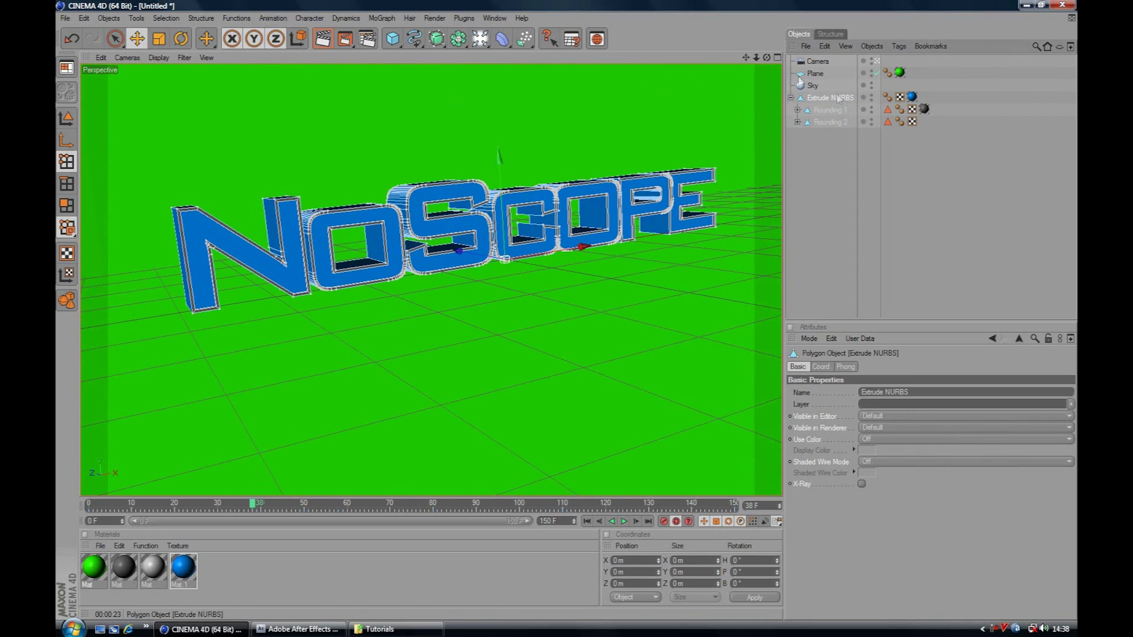
click(501, 43)
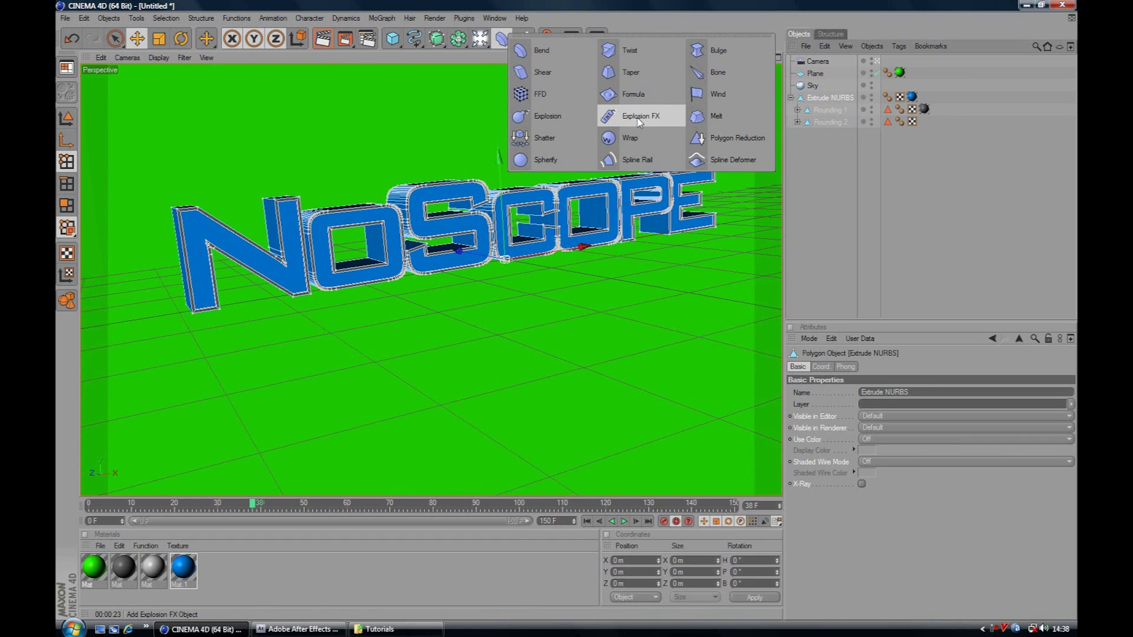
drag(826, 62, 832, 110)
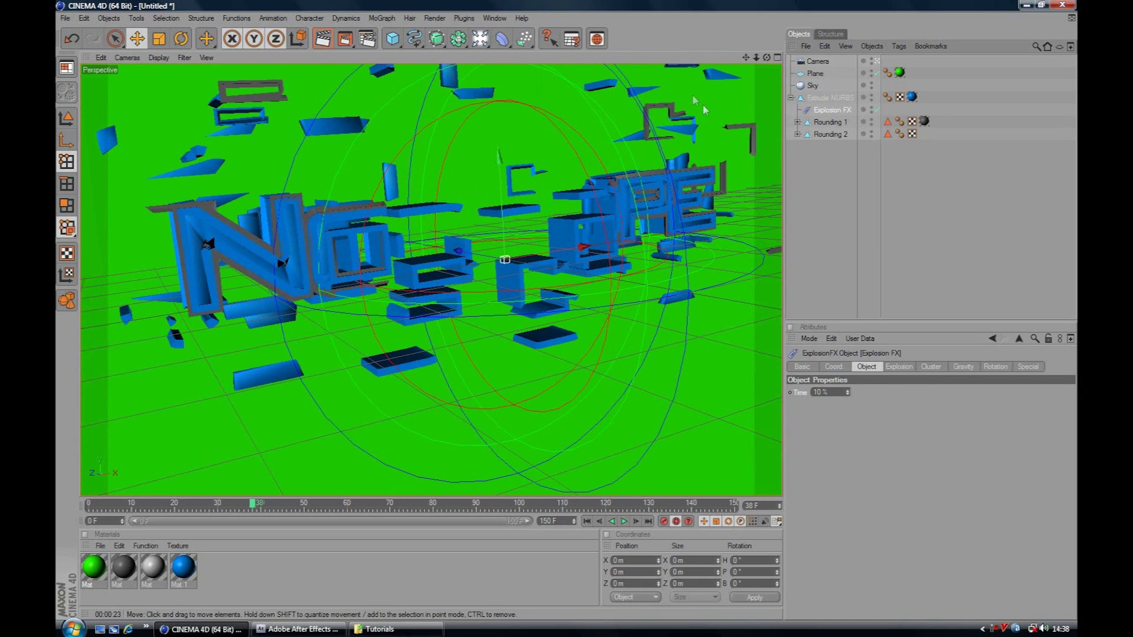
- Take Explosion FX out of the text object, duplicate the Extrude NURBS object, and nest the deformer under the duplicate
drag(829, 112, 823, 58)
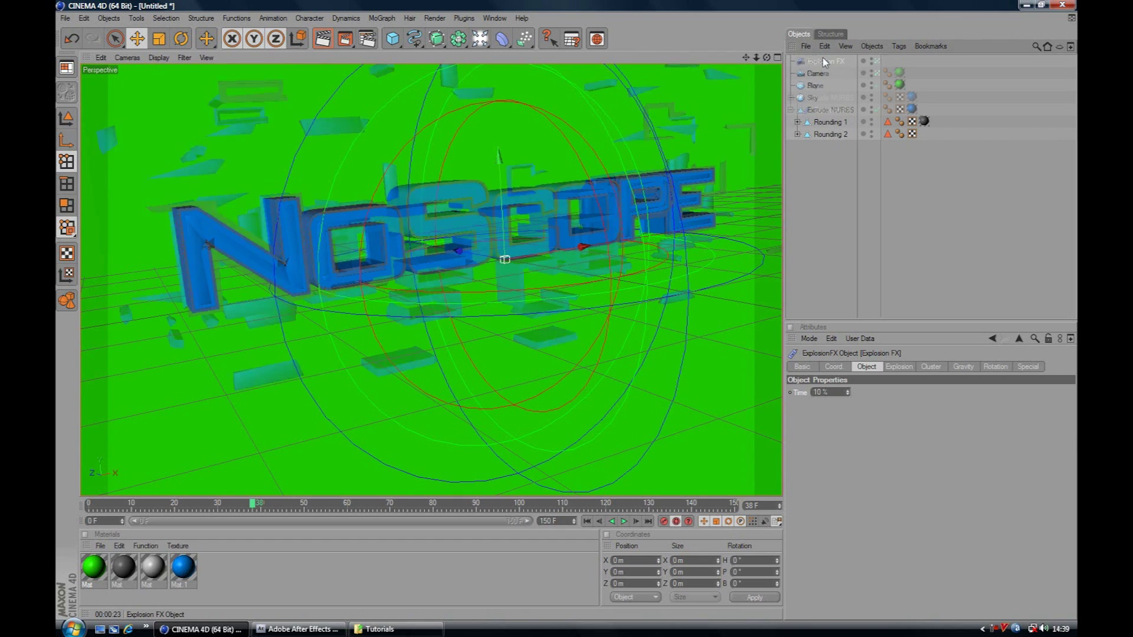
click(826, 110)
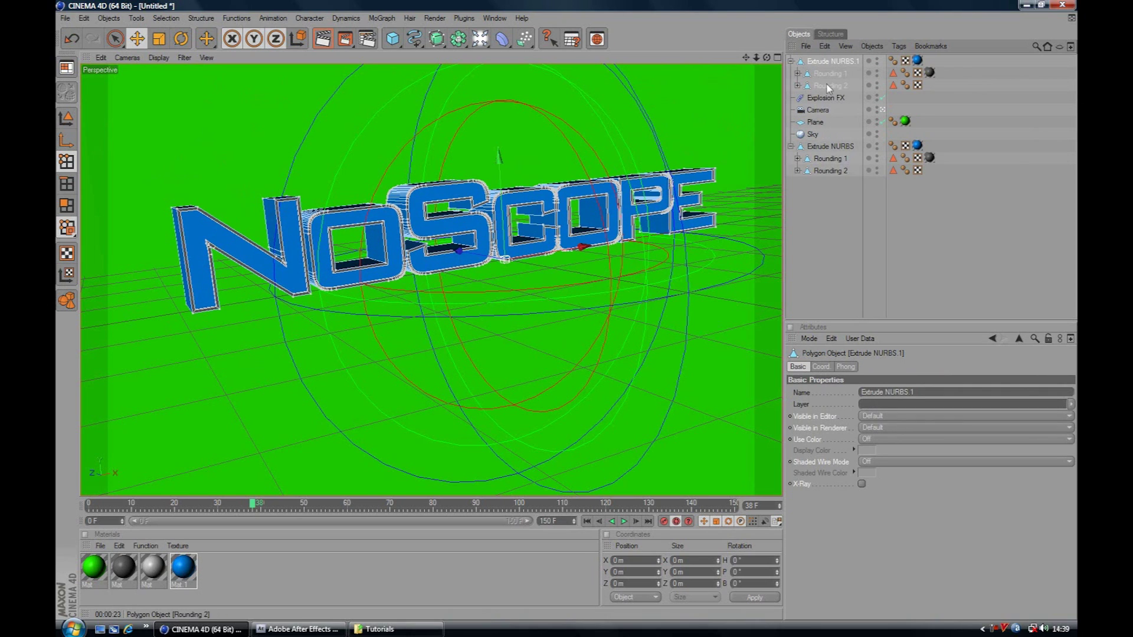
drag(825, 96, 818, 61)
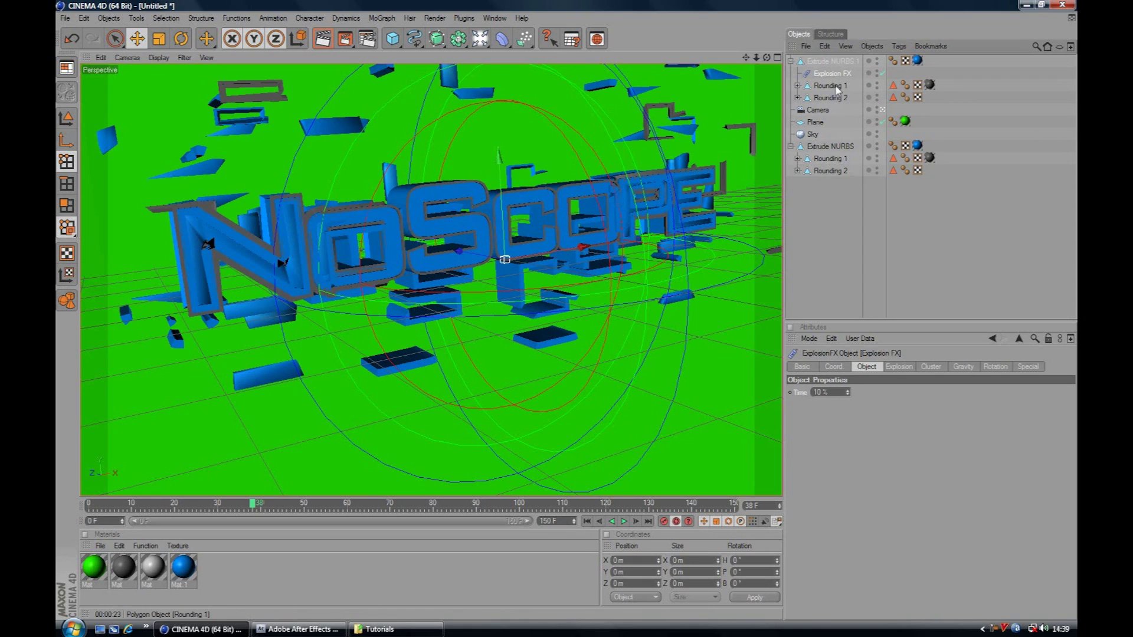
- Review the Explosion FX settings and set its special Twist value to -10
click(900, 367)
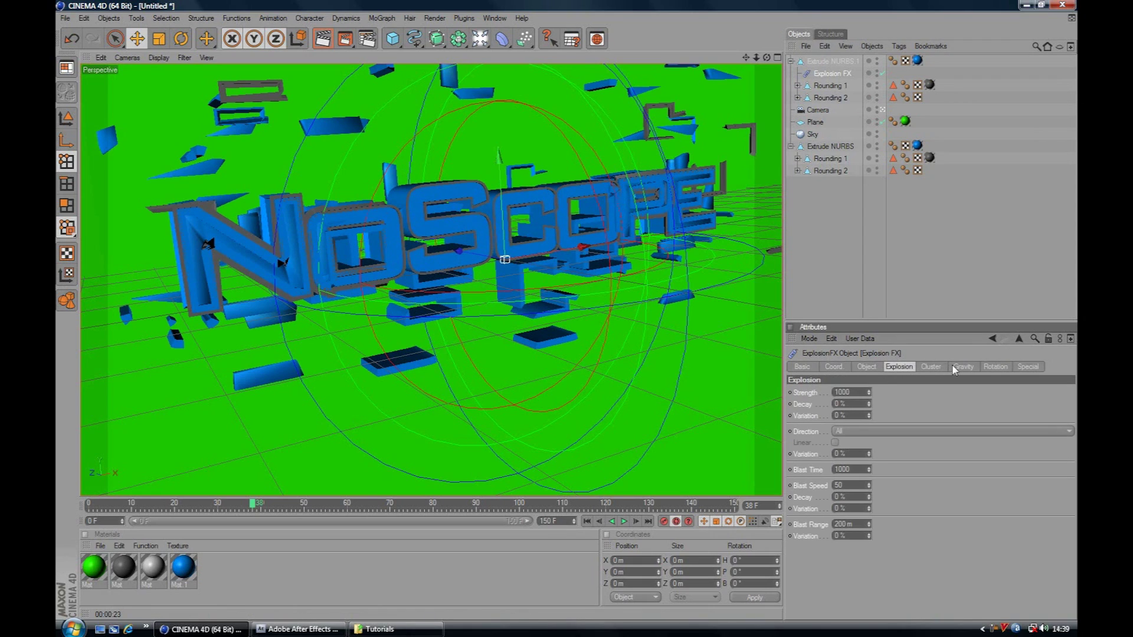
click(961, 367)
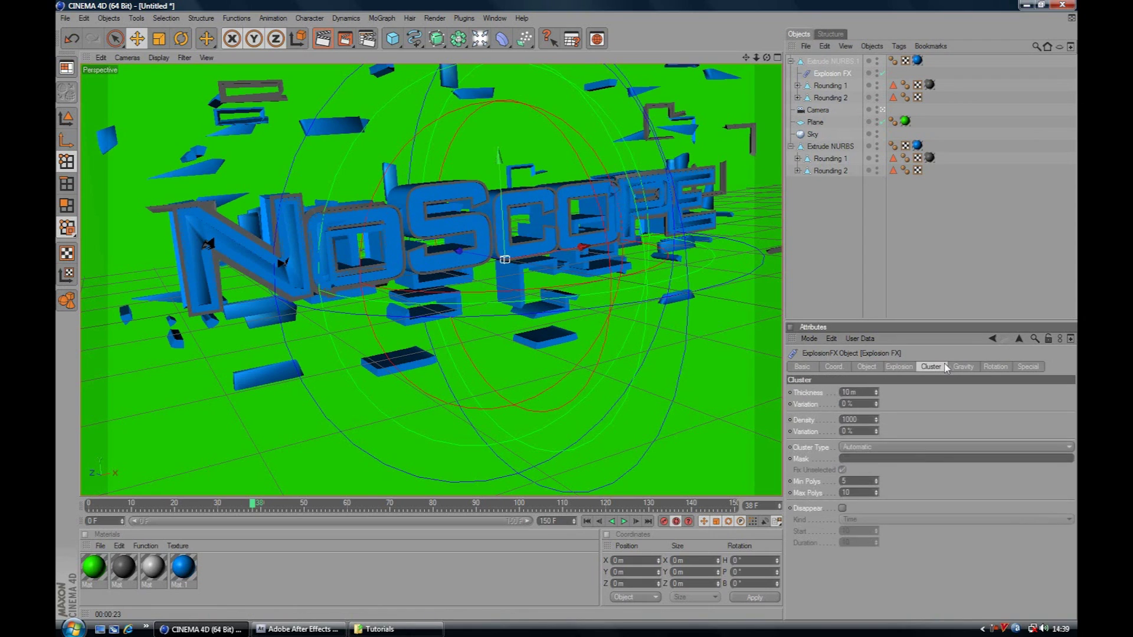
click(997, 368)
click(1029, 367)
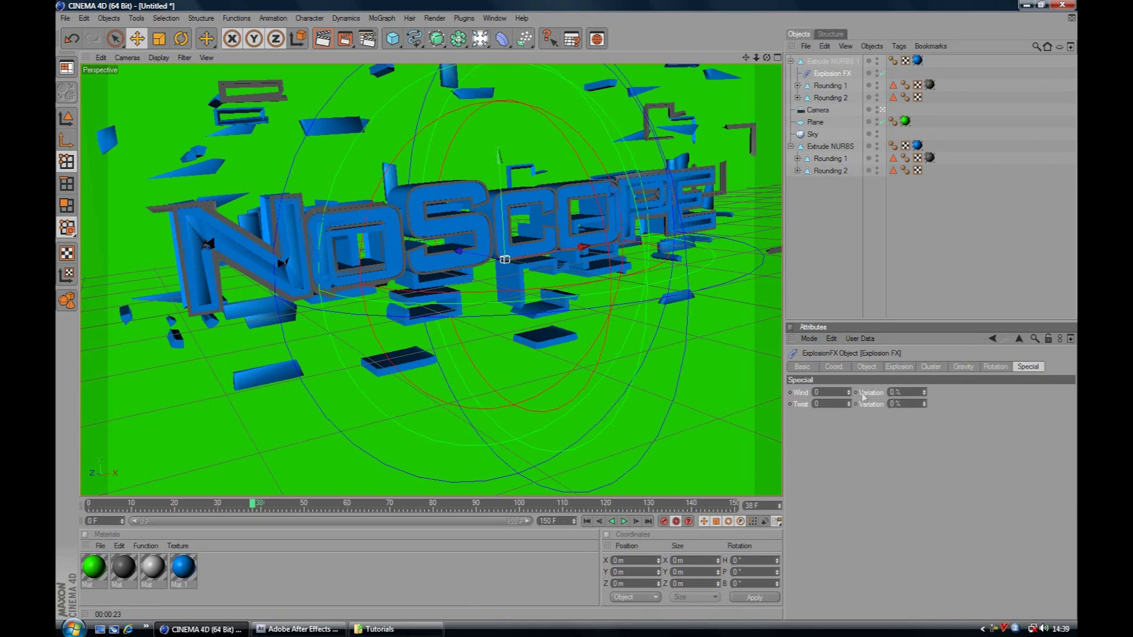
mouse_move(849, 405)
mouse_down()
mouse_move(849, 387)
mouse_move(847, 401)
mouse_up()
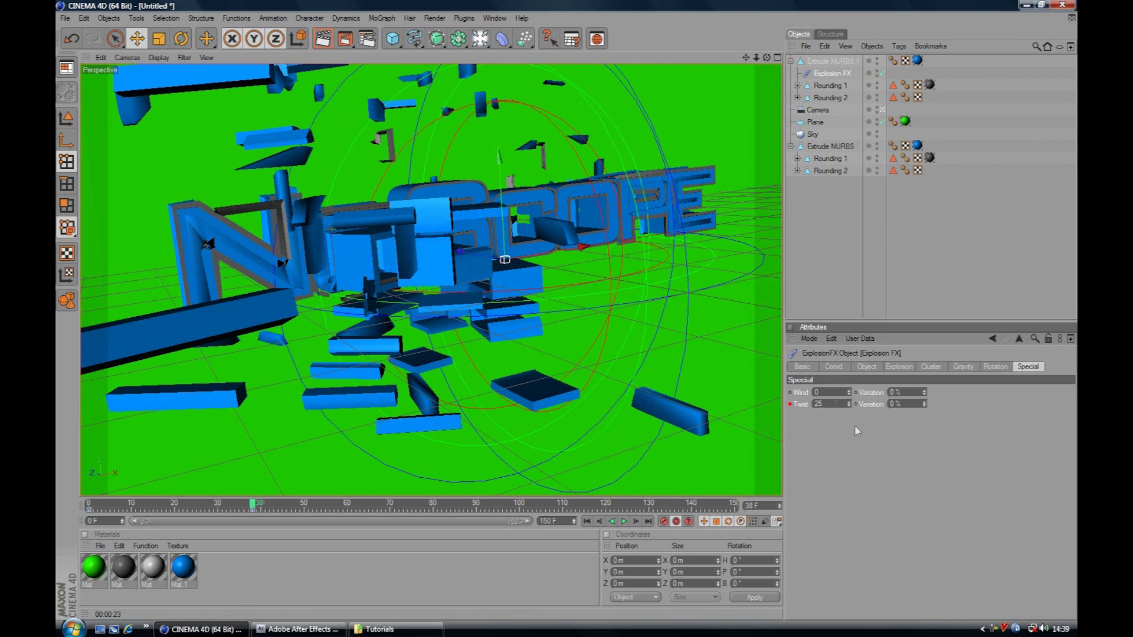
drag(850, 412, 850, 411)
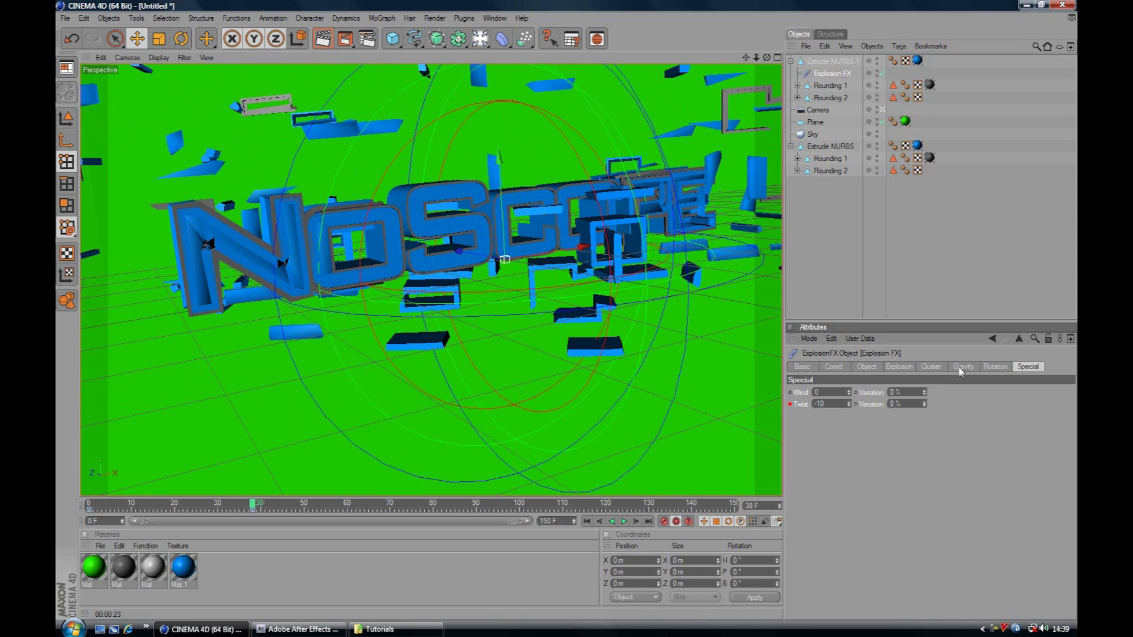
- Render the exploding NoScope text in the perspective view at frame 38, and switch to Adobe After Effects
click(324, 39)
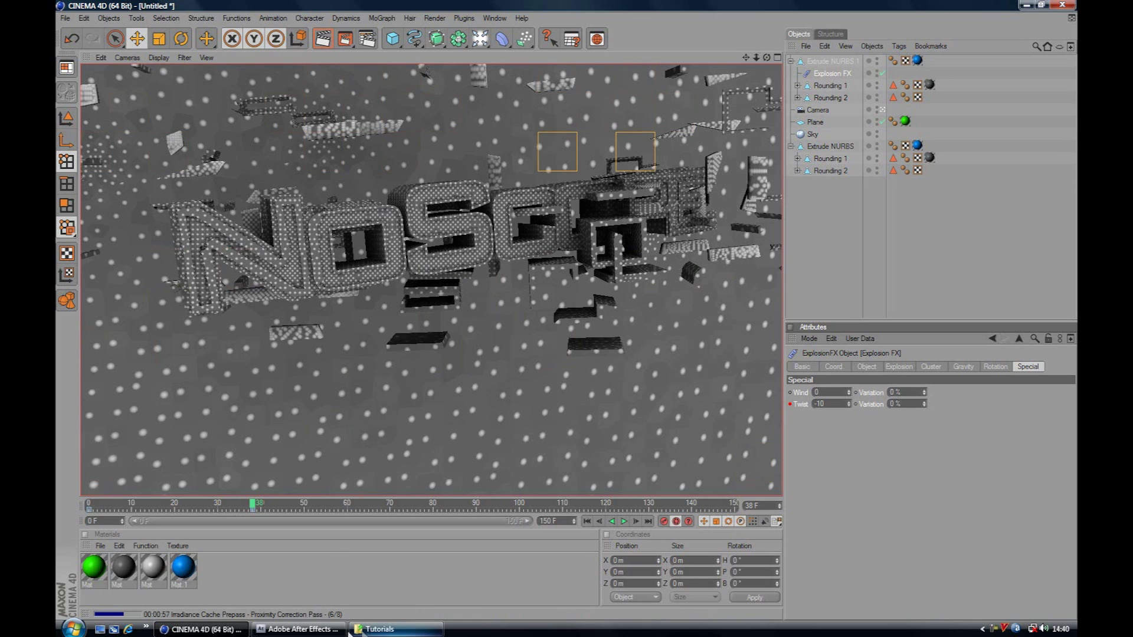
click(298, 630)
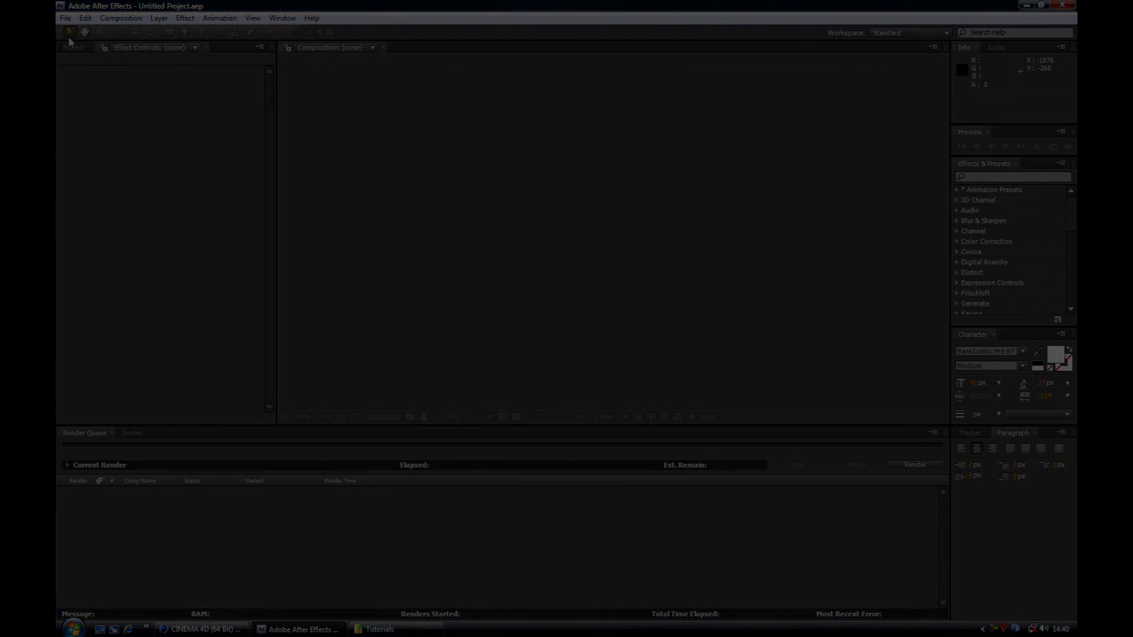